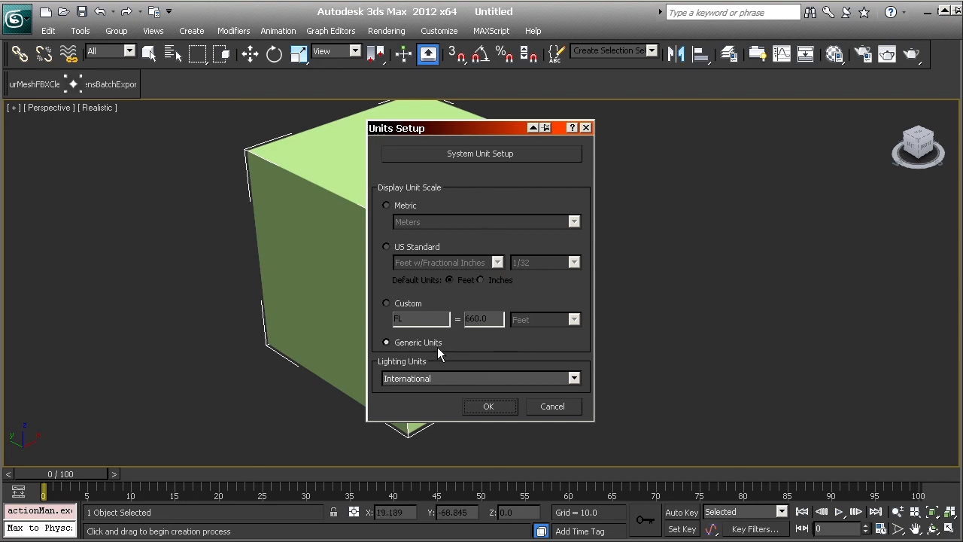
- Close the units setup without applying any changes
click(570, 410)
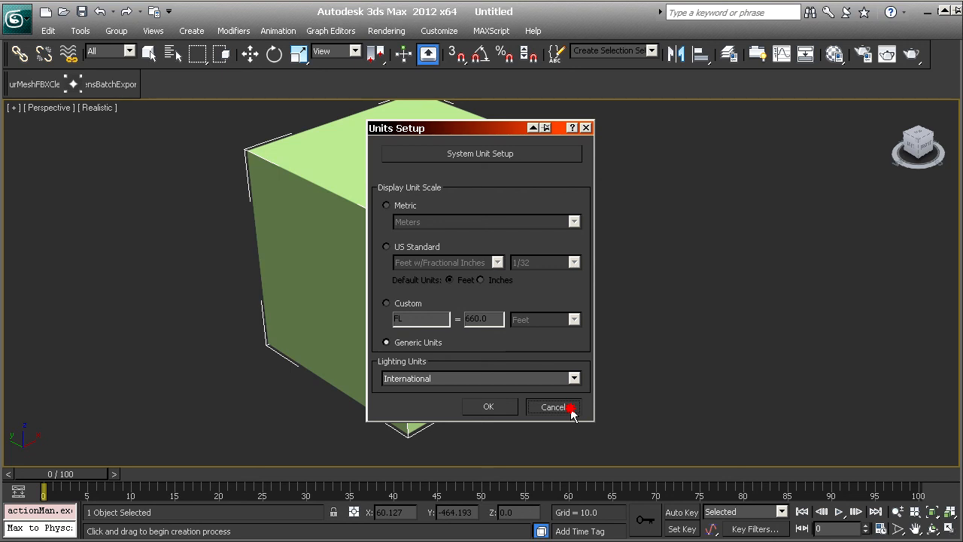
alt+middle_drag(436, 264, 419, 279)
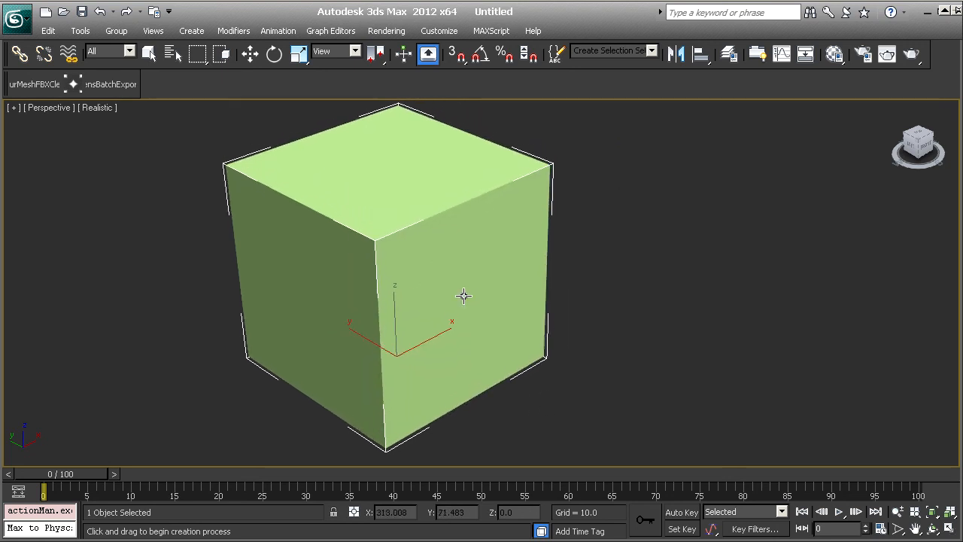
- Move the box away from the world origin along the ground plane
key(w)
click(365, 340)
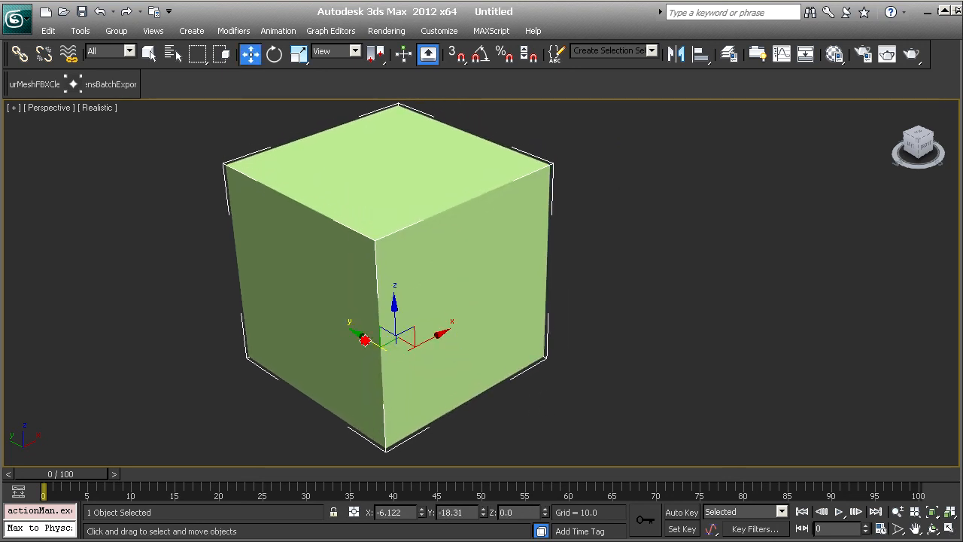
middle_drag(365, 340, 386, 343)
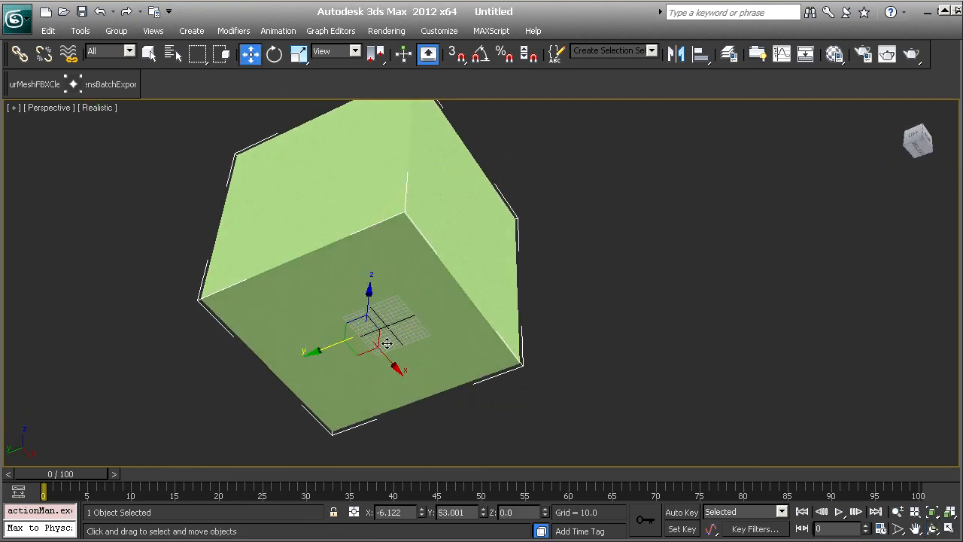
drag(376, 345, 611, 282)
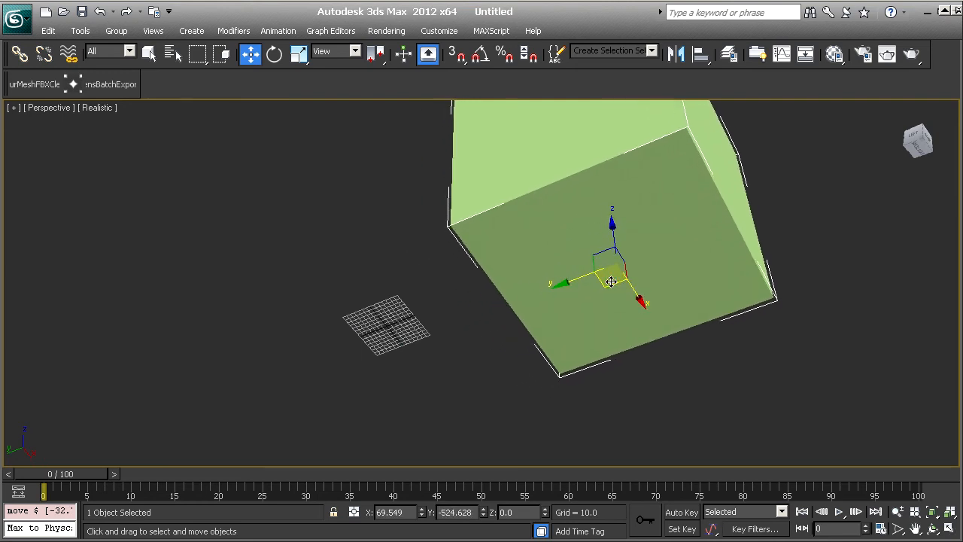
middle_drag(543, 245, 526, 287)
scroll(528, 287, down, 2)
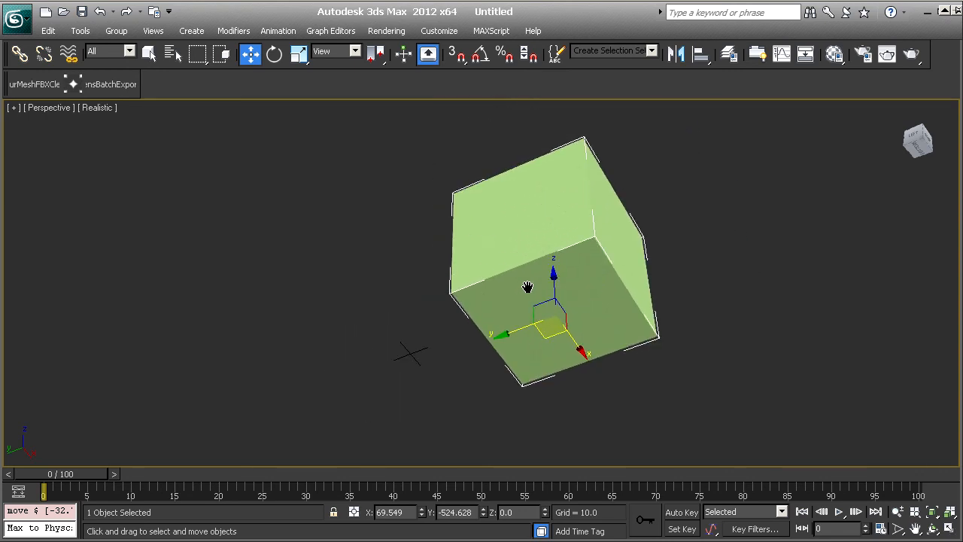
scroll(528, 287, up, 3)
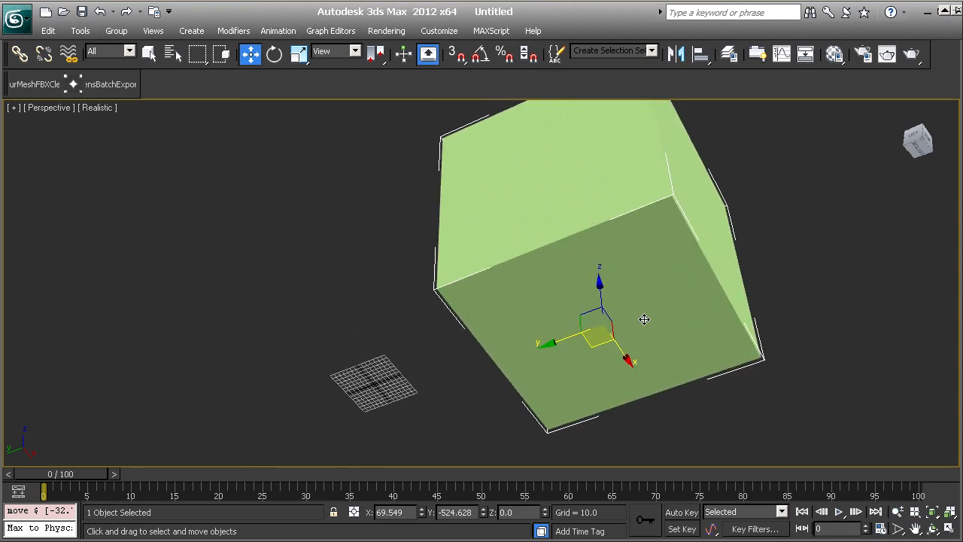
mouse_move(592, 354)
mouse_down()
mouse_move(557, 358)
mouse_move(575, 360)
mouse_up()
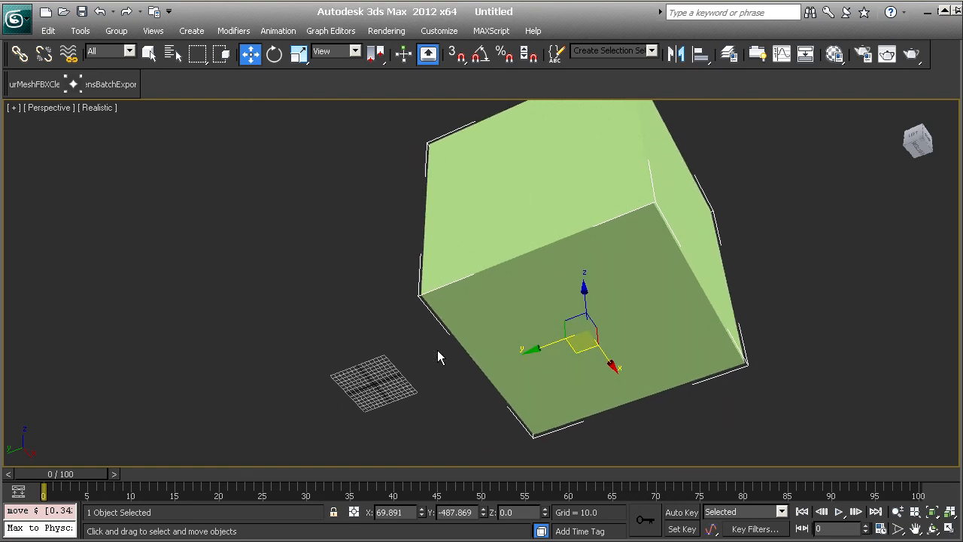
click(376, 399)
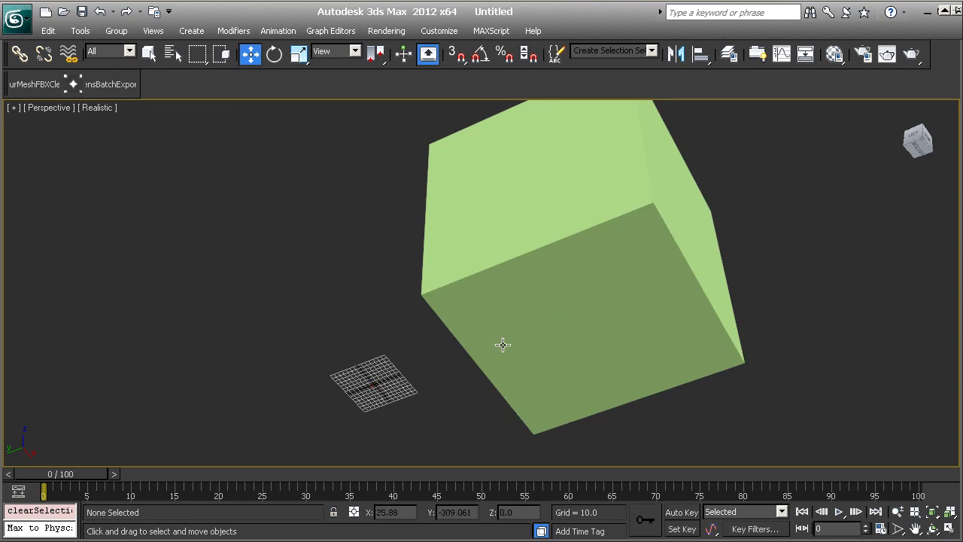
click(523, 319)
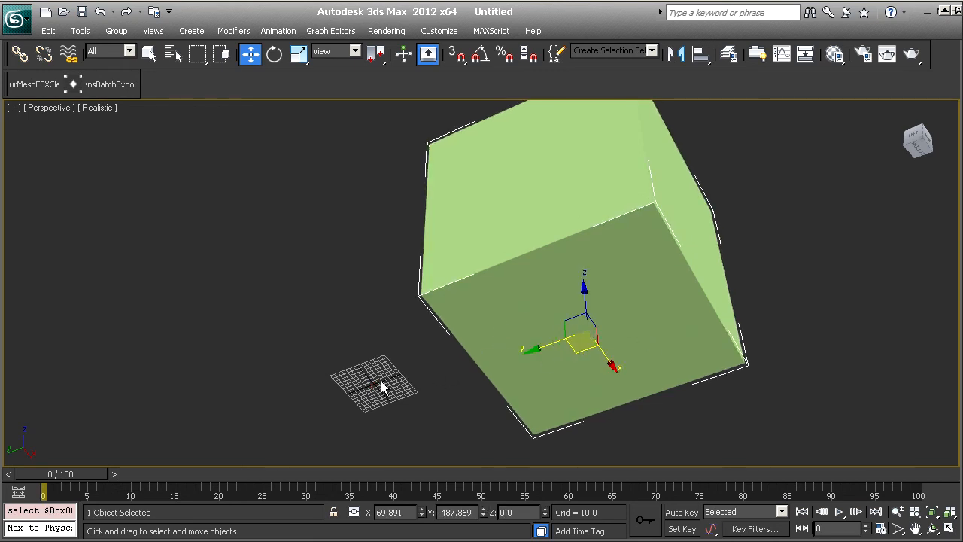
drag(577, 351, 616, 350)
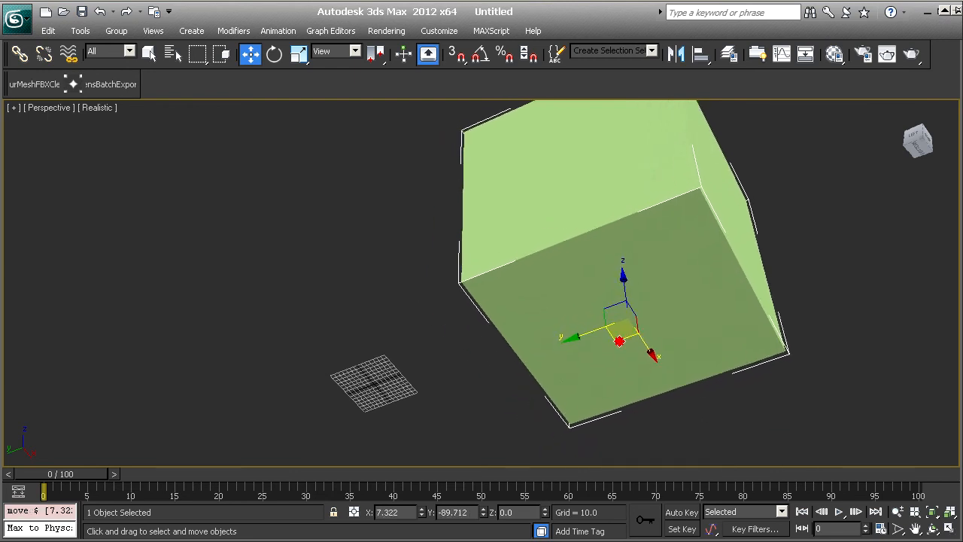
- Place the box at the world origin by setting its X and Y positions to 0
double_click(464, 513)
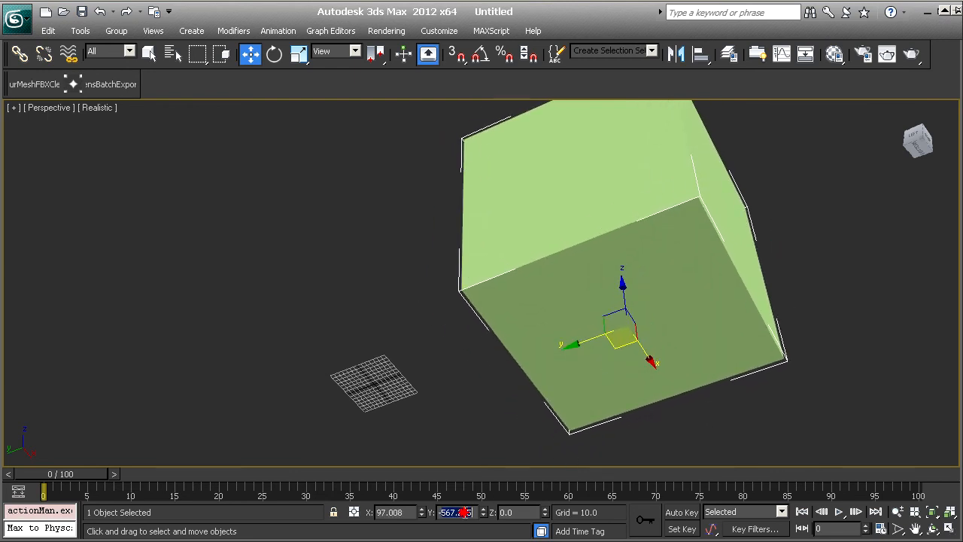
text(0)
double_click(400, 517)
text(0)
key(Return)
- Export only the selected box as an FBX file named testcube into the temp folder
middle_drag(519, 336, 529, 319)
key(ctrl+r)
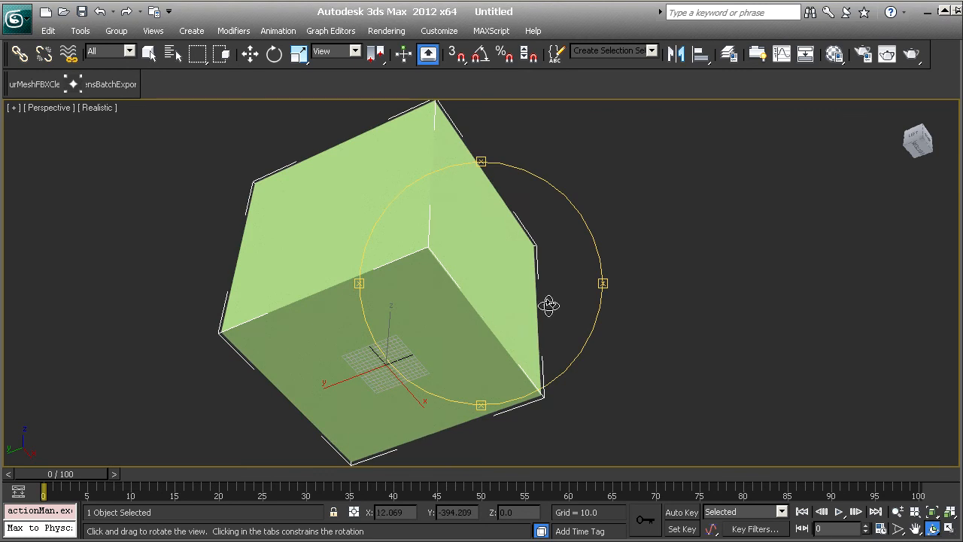
drag(548, 306, 434, 348)
click(16, 19)
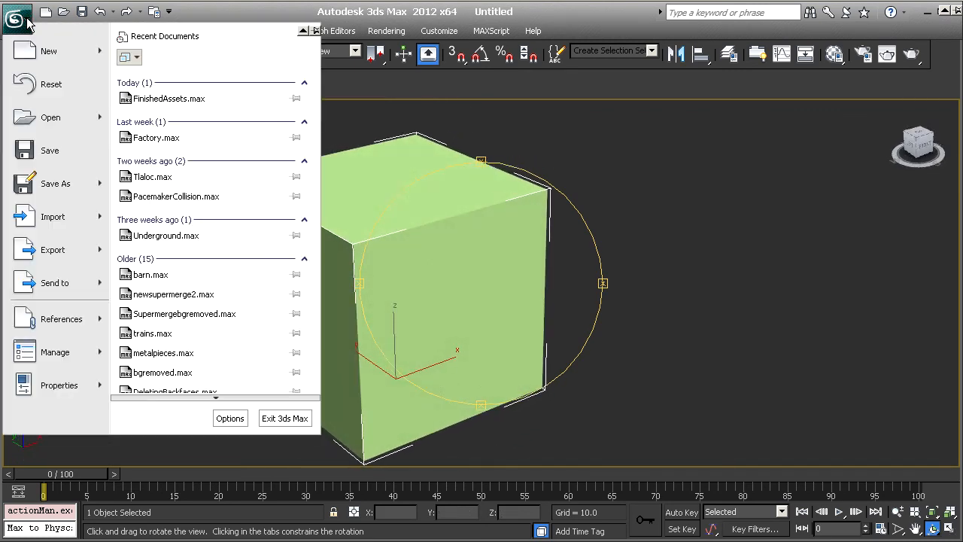
mouse_move(53, 250)
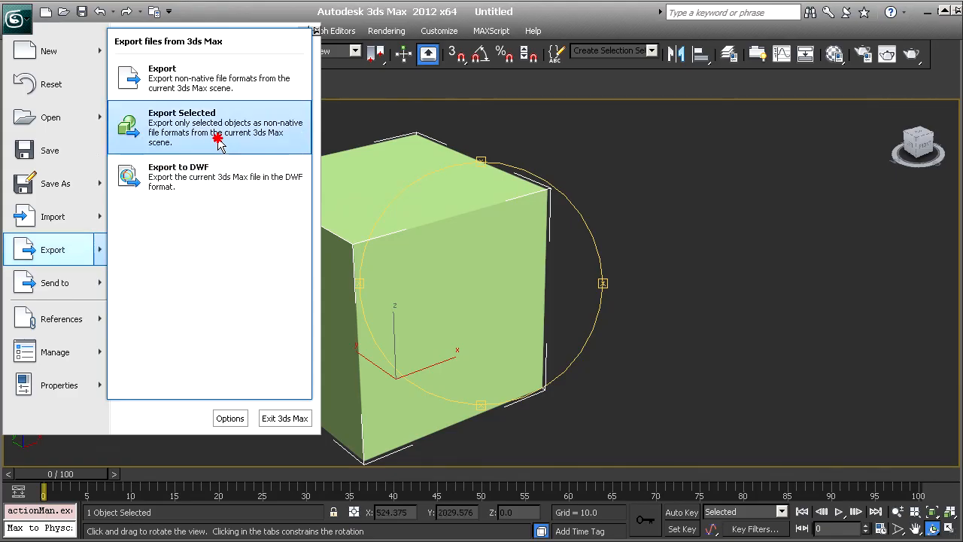
click(297, 124)
drag(261, 14, 376, 39)
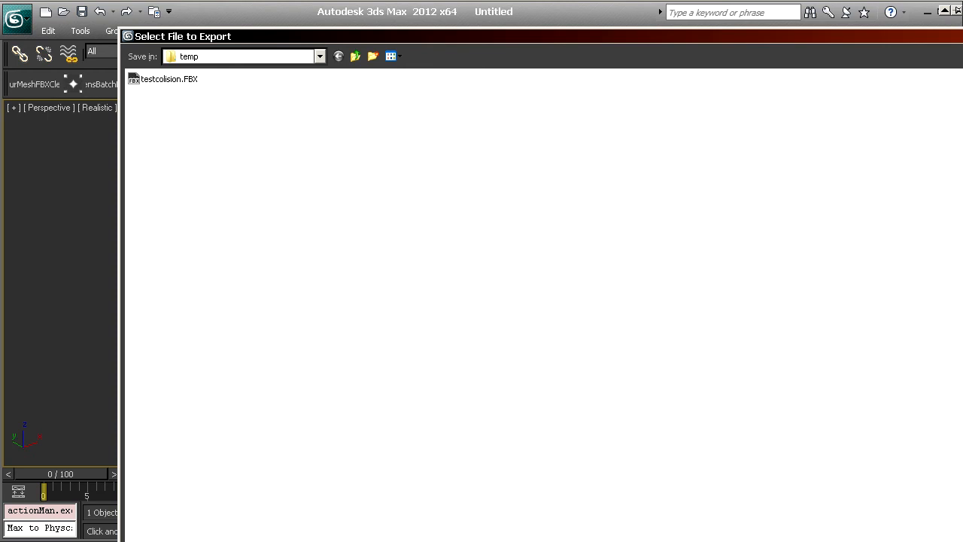
drag(962, 541, 833, 428)
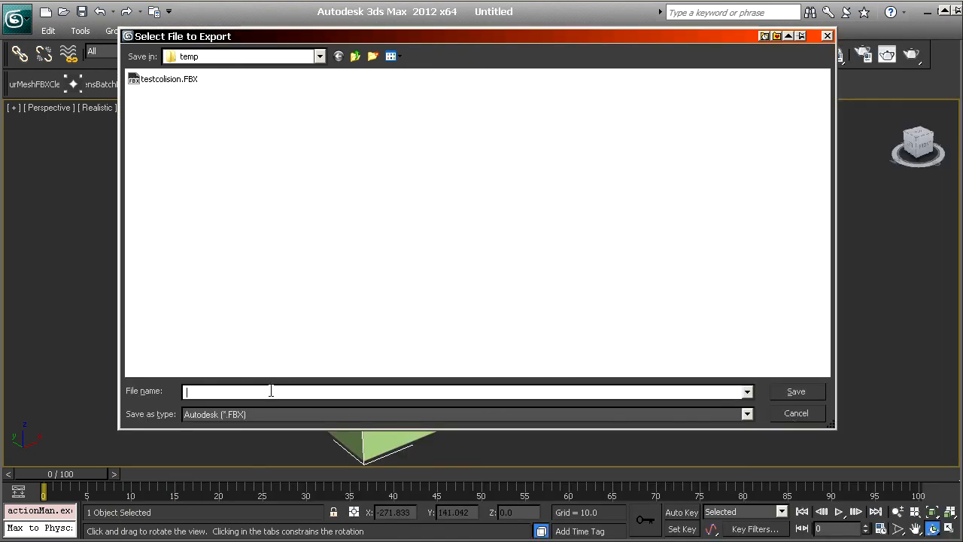
text(testcube)
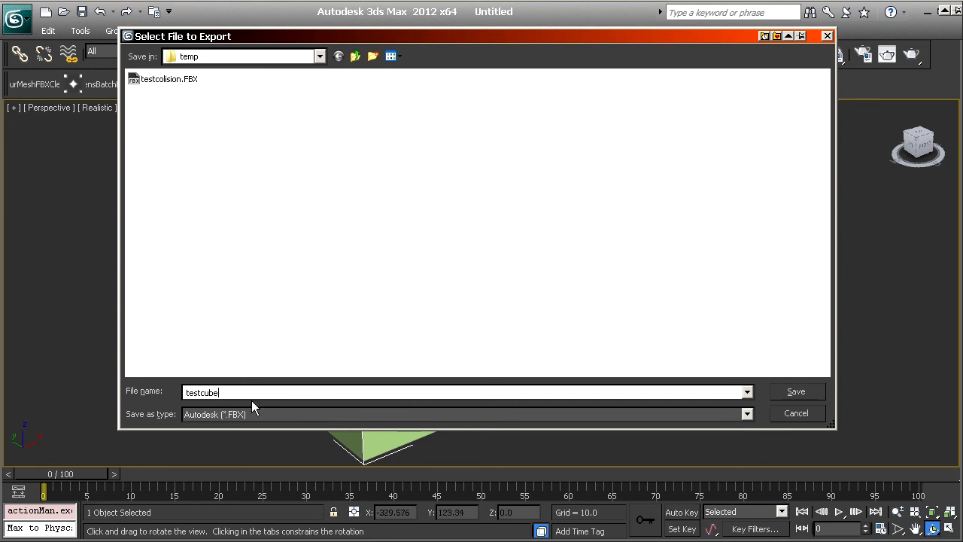
click(796, 392)
- Examine the scene unit conversion choices in the FBX export's advanced options by temporarily disabling automatic units
drag(78, 310, 579, 50)
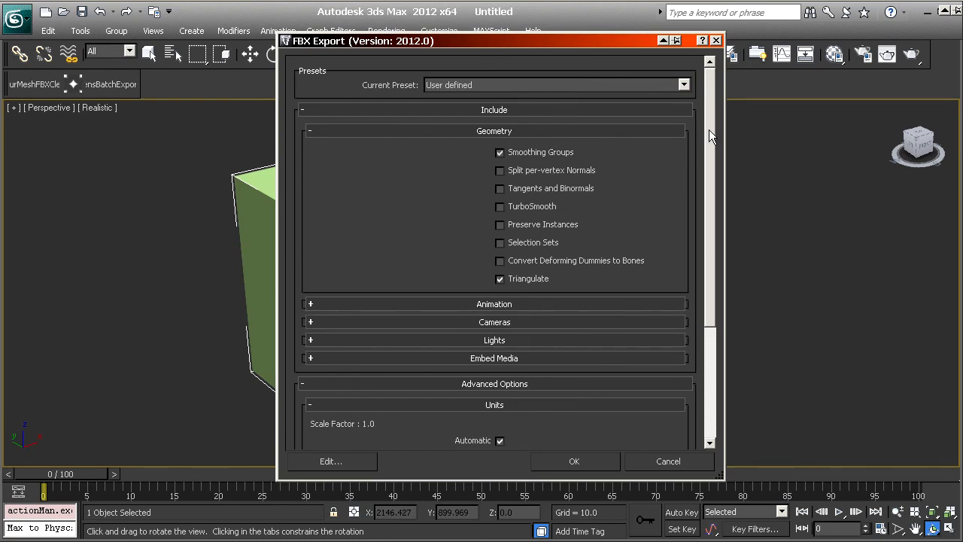
drag(709, 135, 726, 116)
drag(710, 202, 709, 326)
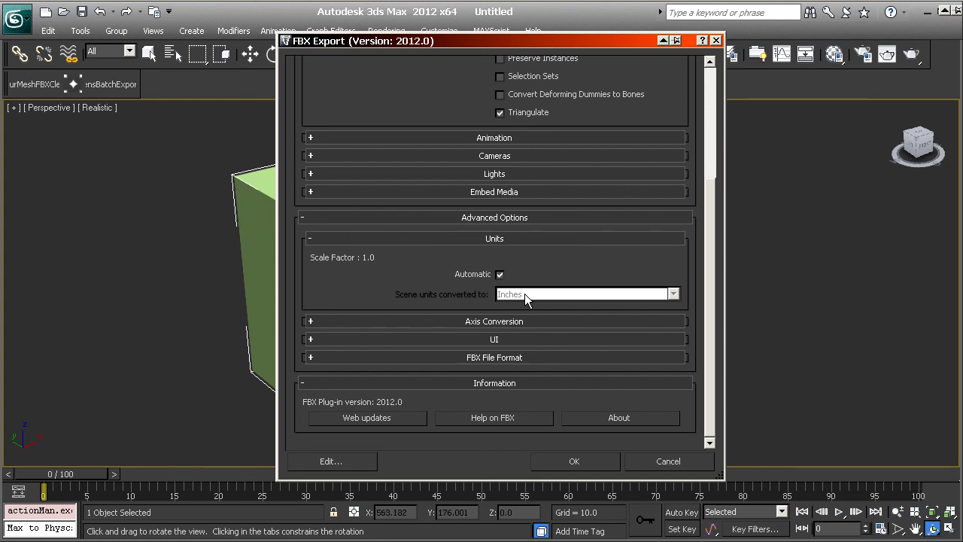
click(502, 277)
click(501, 276)
click(500, 277)
click(522, 294)
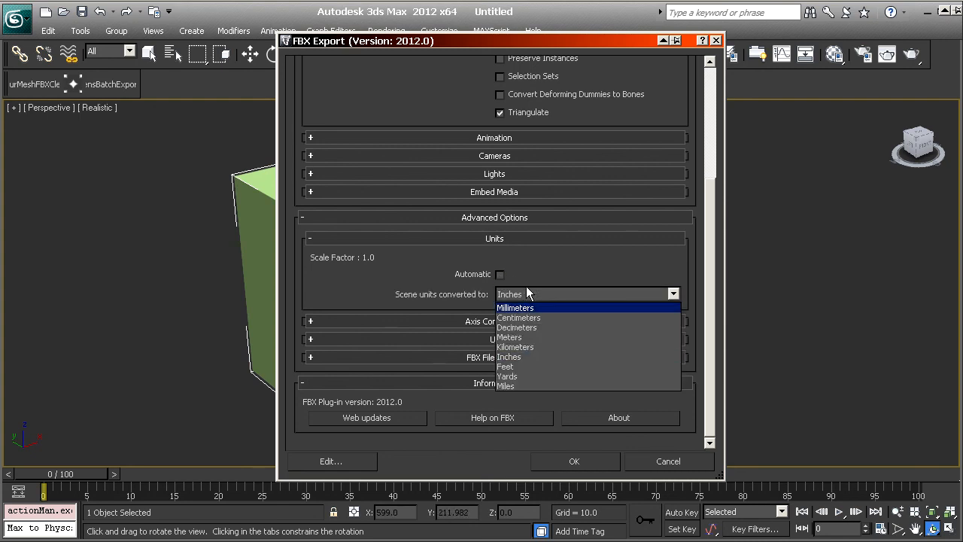
click(512, 277)
click(500, 276)
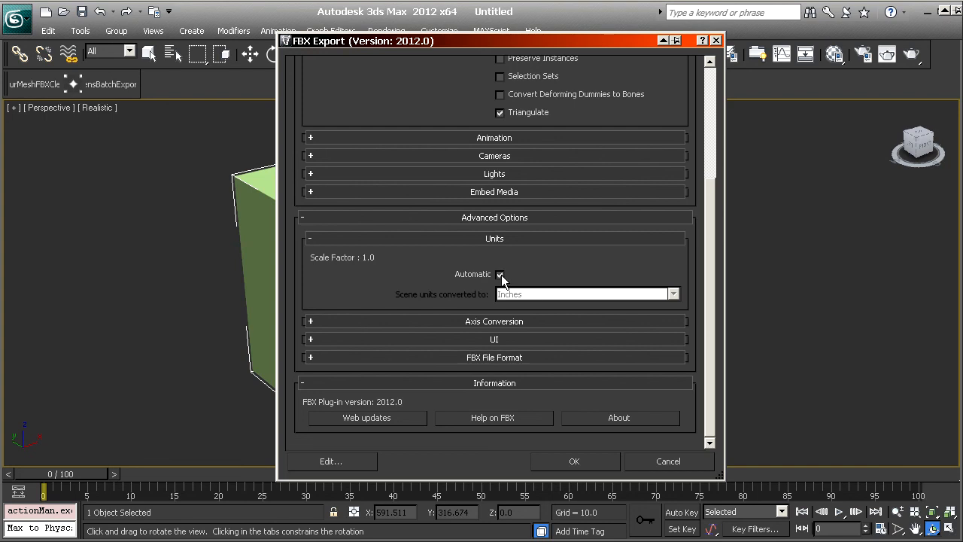
- Keep automatic unit conversion enabled for the FBX file and confirm the export
click(501, 274)
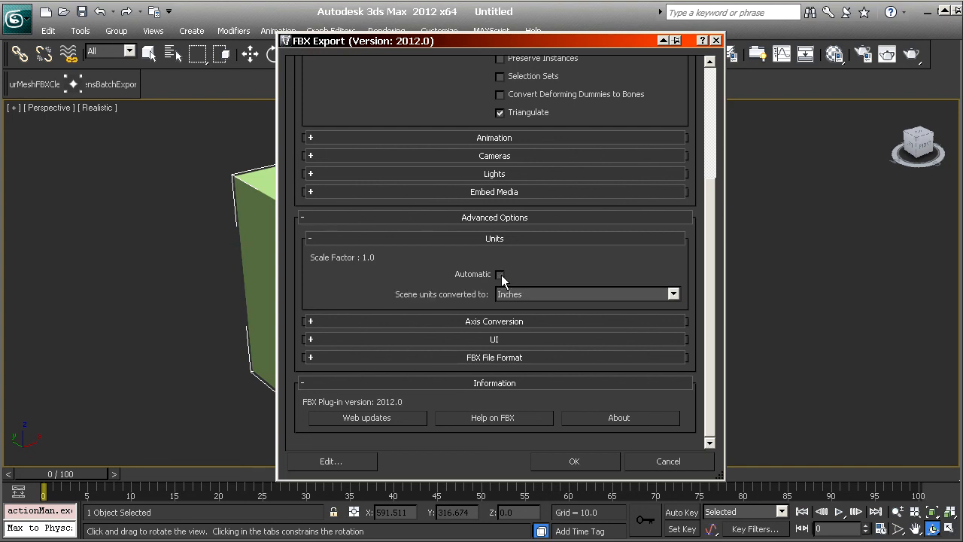
click(516, 293)
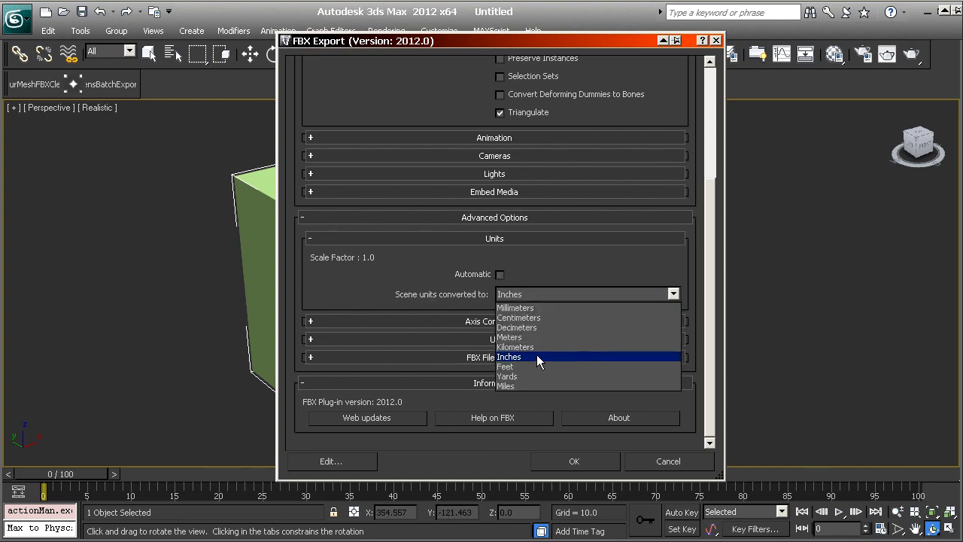
click(507, 278)
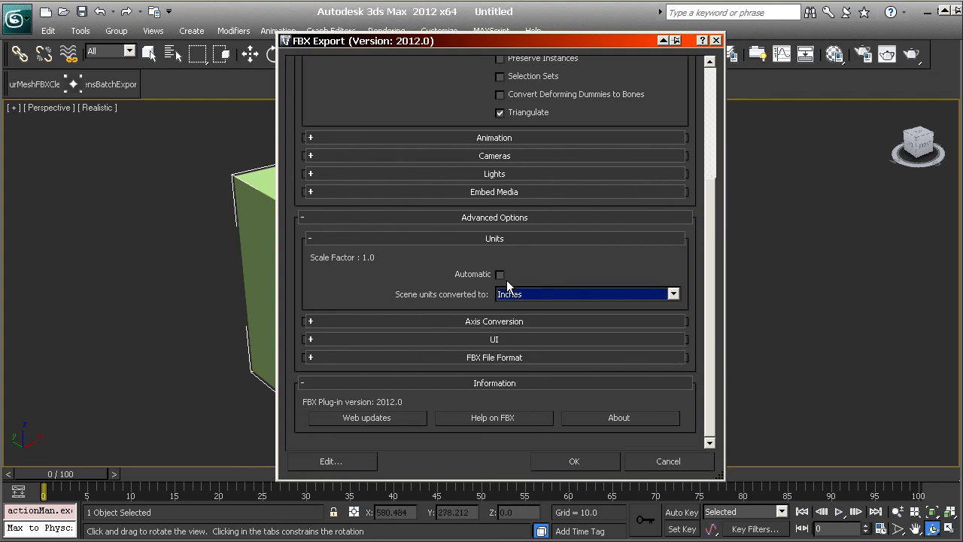
click(500, 276)
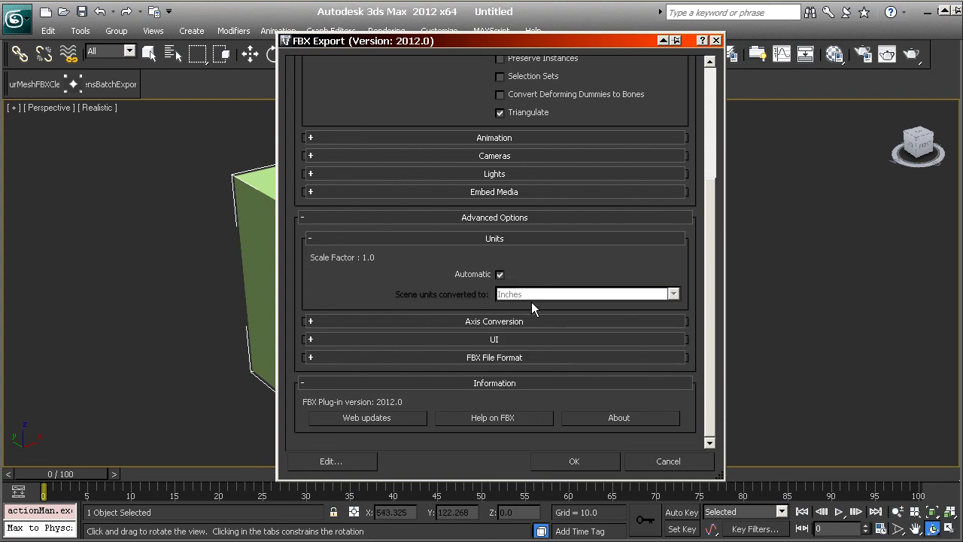
click(575, 463)
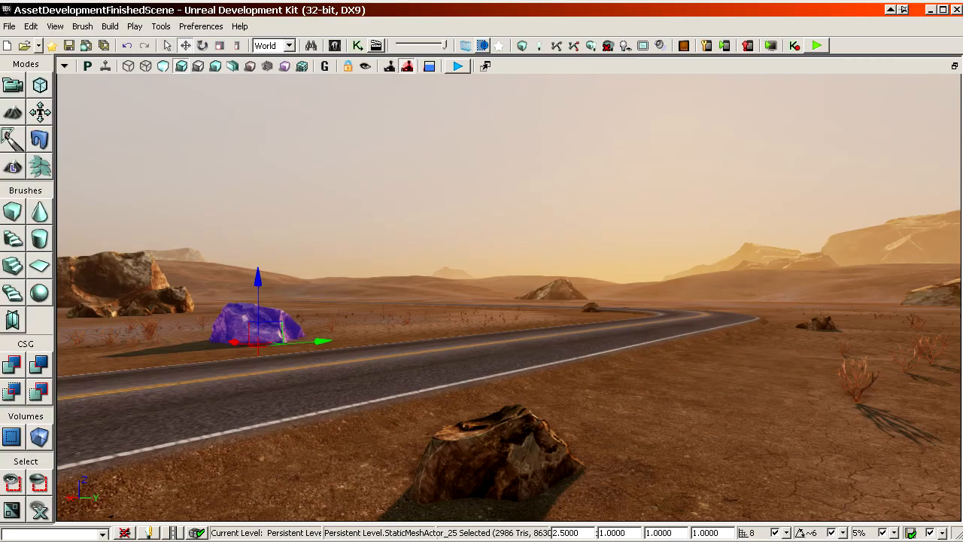
- Switch to Unreal Development Kit and start importing the testcube file through the Content Browser
drag(564, 347, 666, 360)
drag(0, 7, 404, 44)
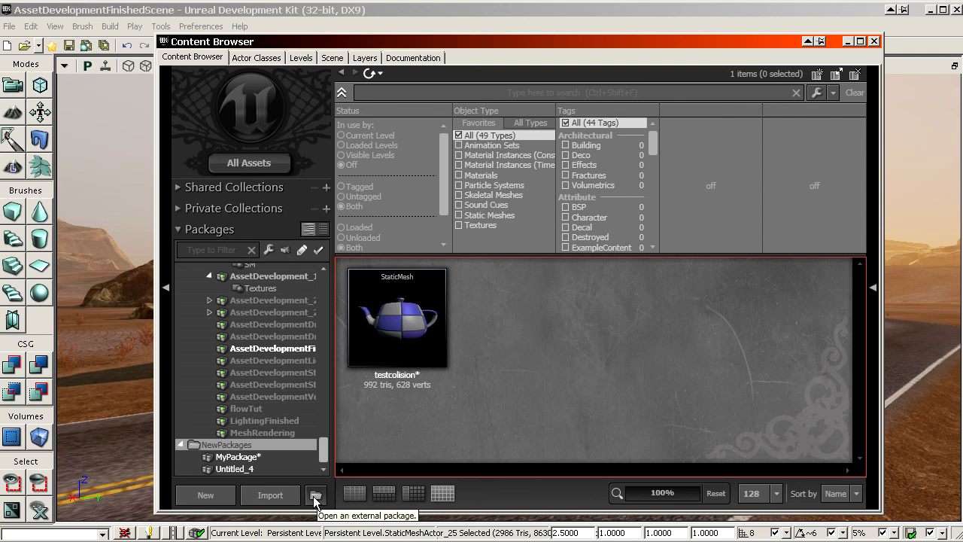
click(270, 495)
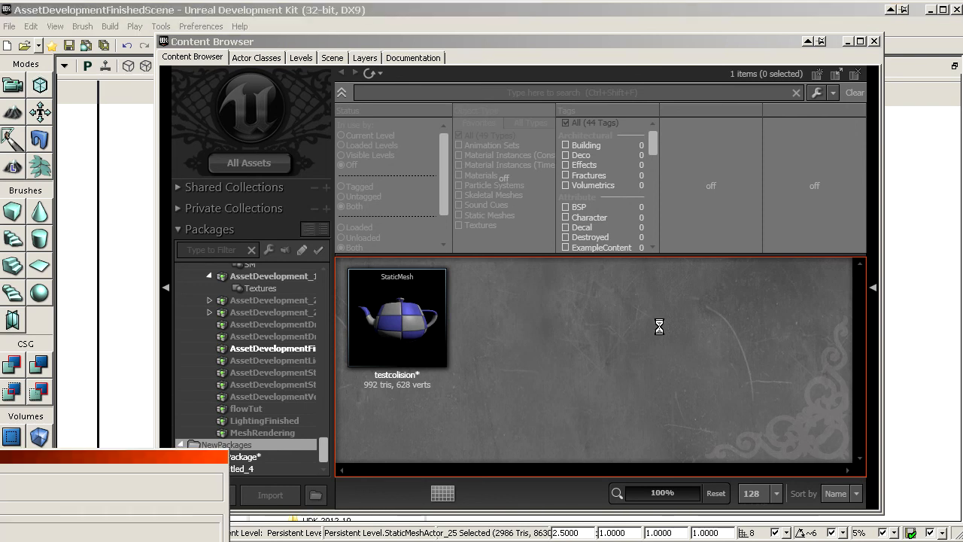
drag(282, 127, 429, 104)
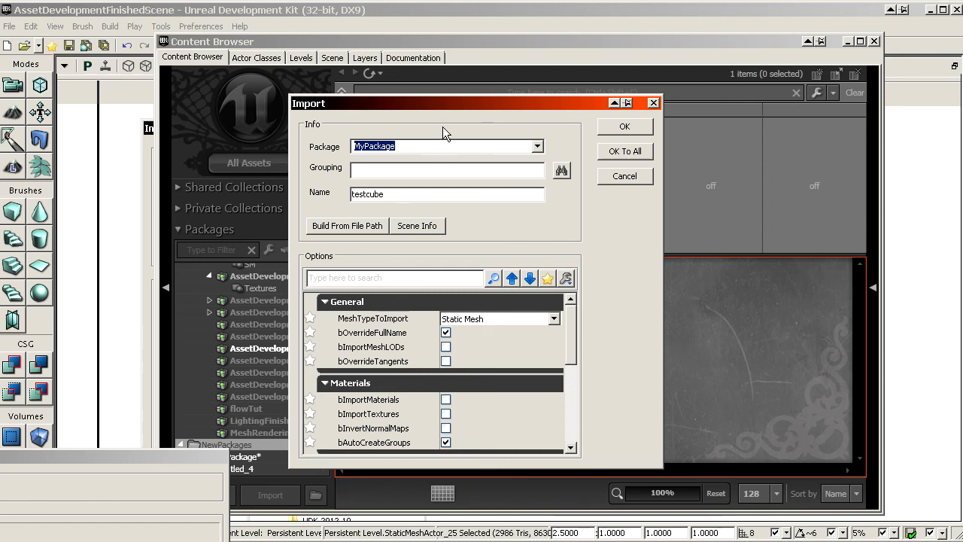
- Check the existing packages and enter yournewpackagename as the destination package for the testcube import
click(536, 146)
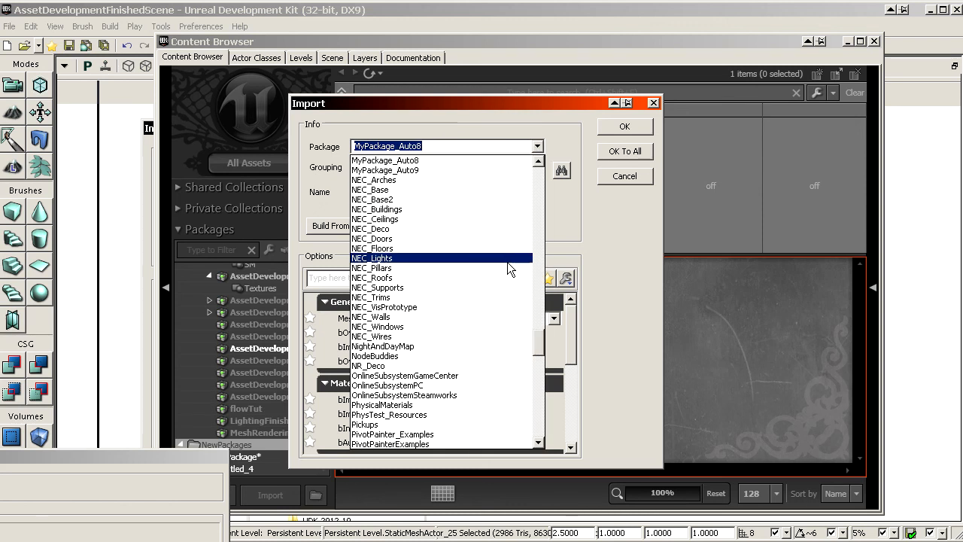
scroll(504, 268, up, 15)
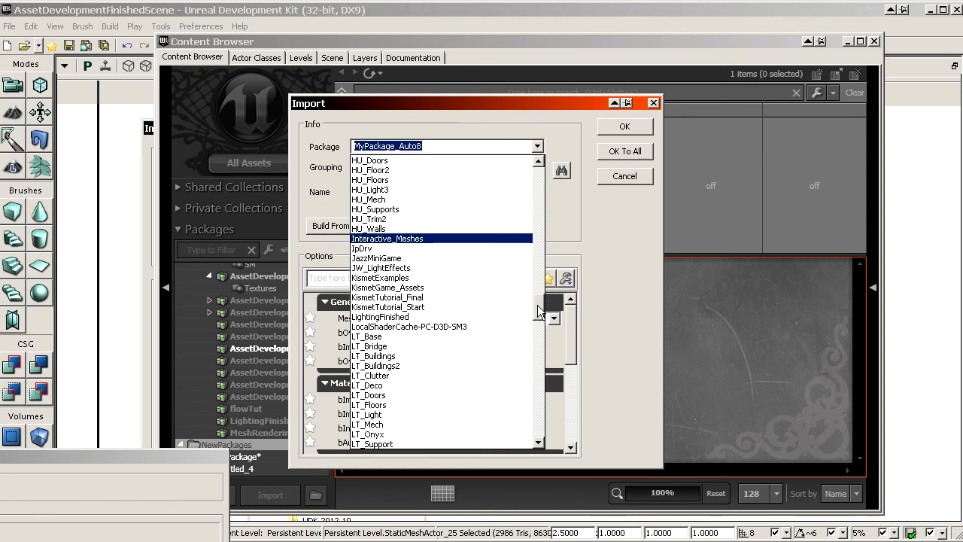
click(620, 215)
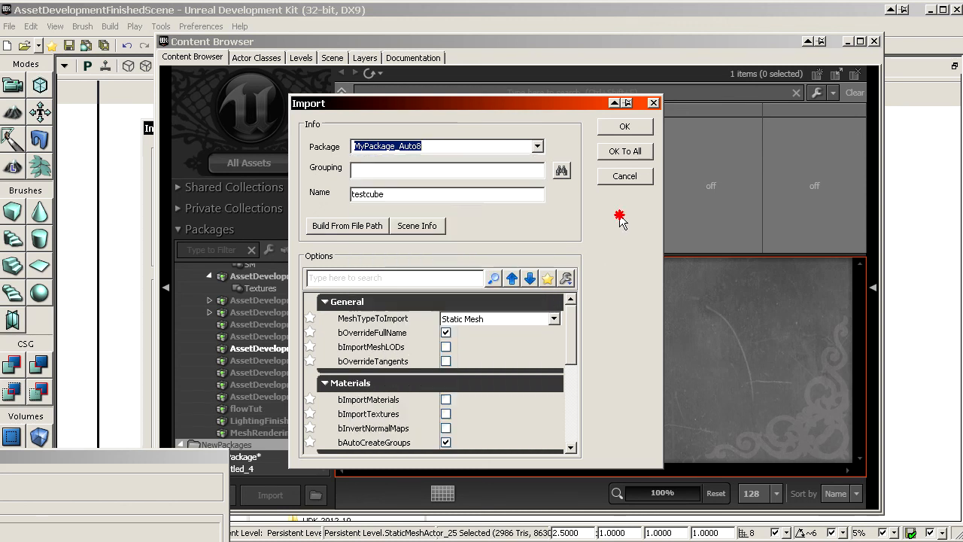
click(537, 146)
click(444, 144)
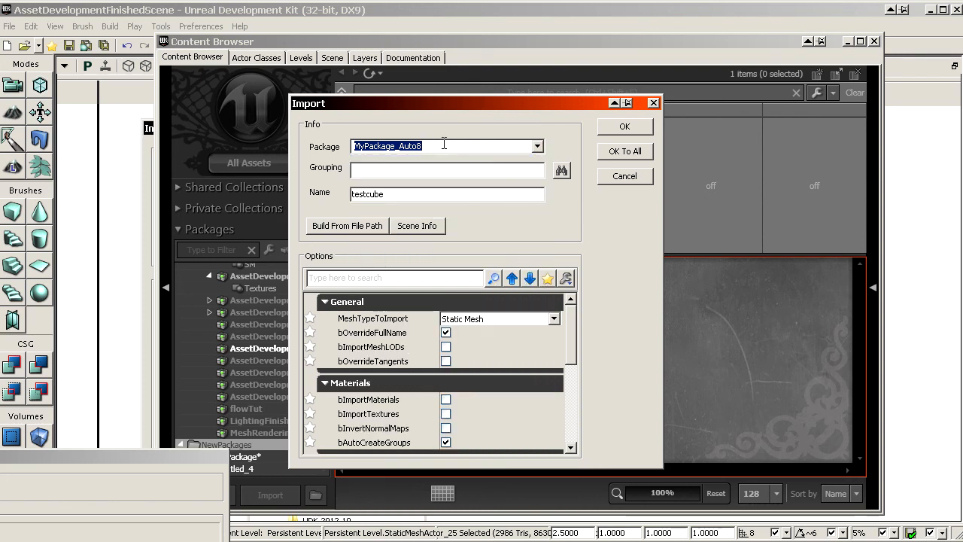
text(yournewpackagename)
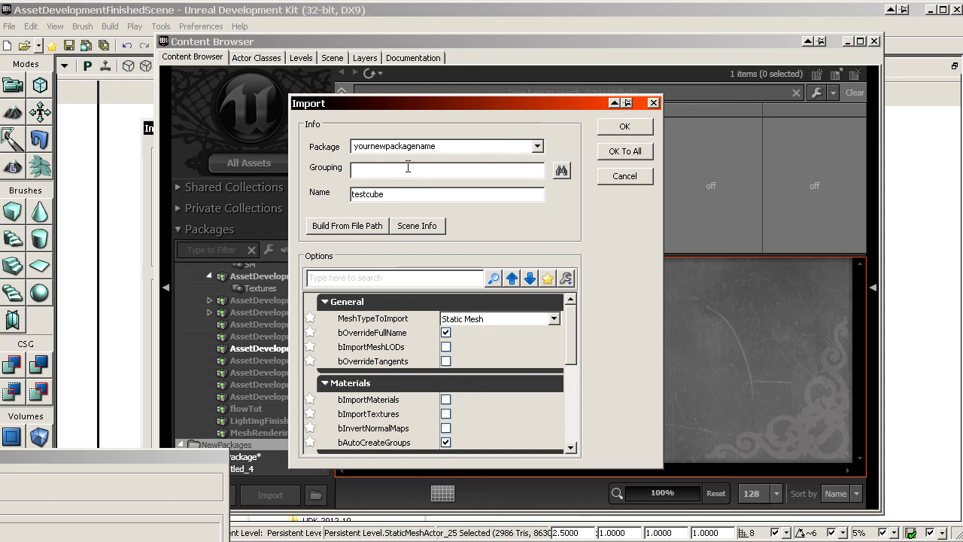
- Examine the testcube name field and the general options in the import dialog
click(401, 189)
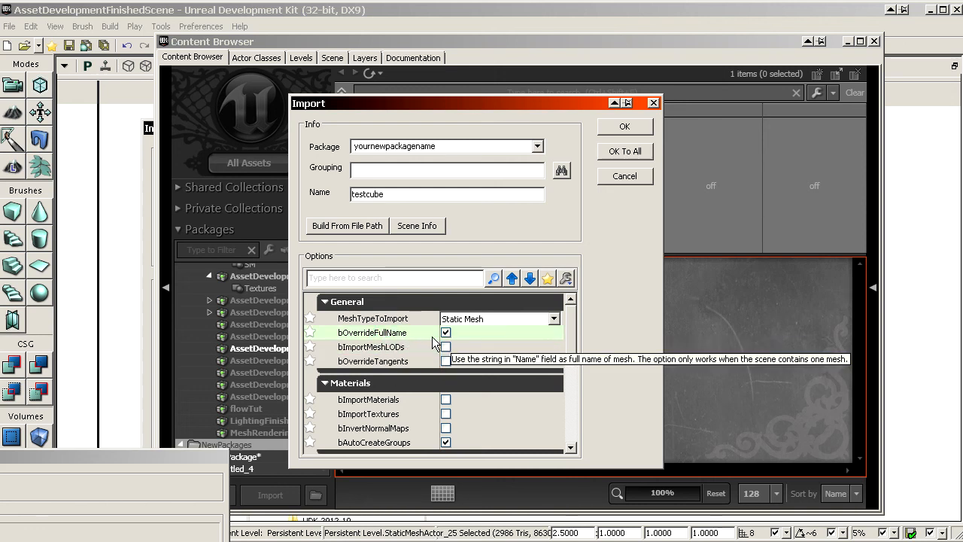
scroll(431, 364, down, 1)
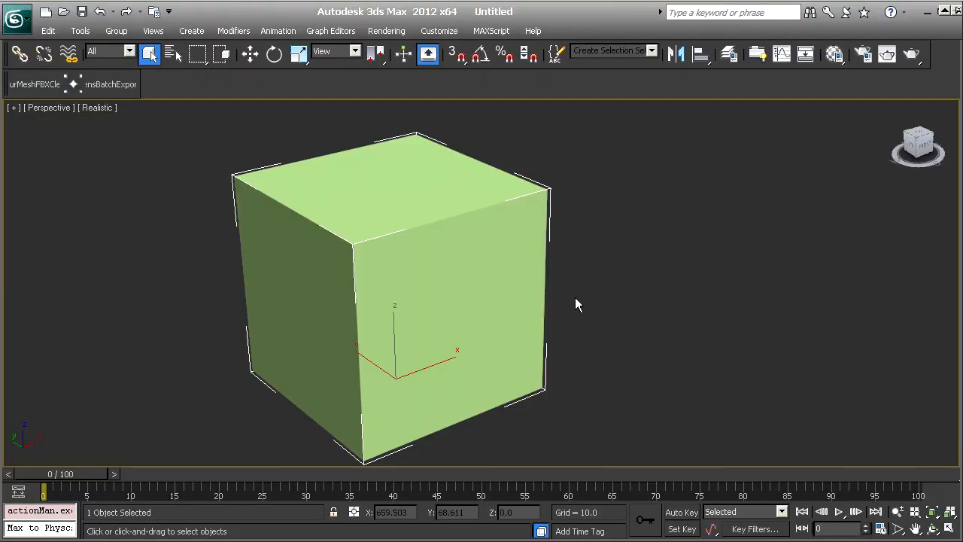
- Switch to 3ds Max, open the Material Editor and examine the name of the first material slot
click(569, 288)
key(m)
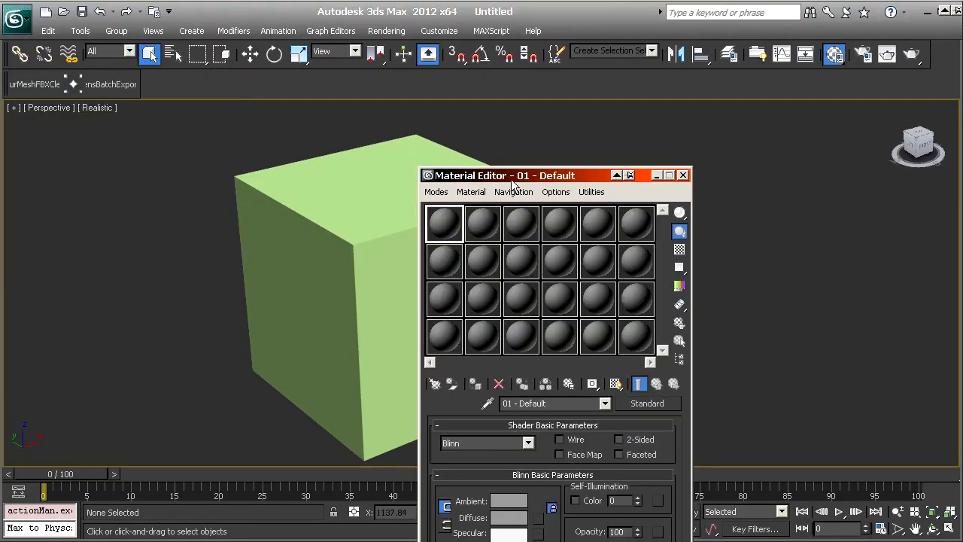
drag(514, 175, 465, 41)
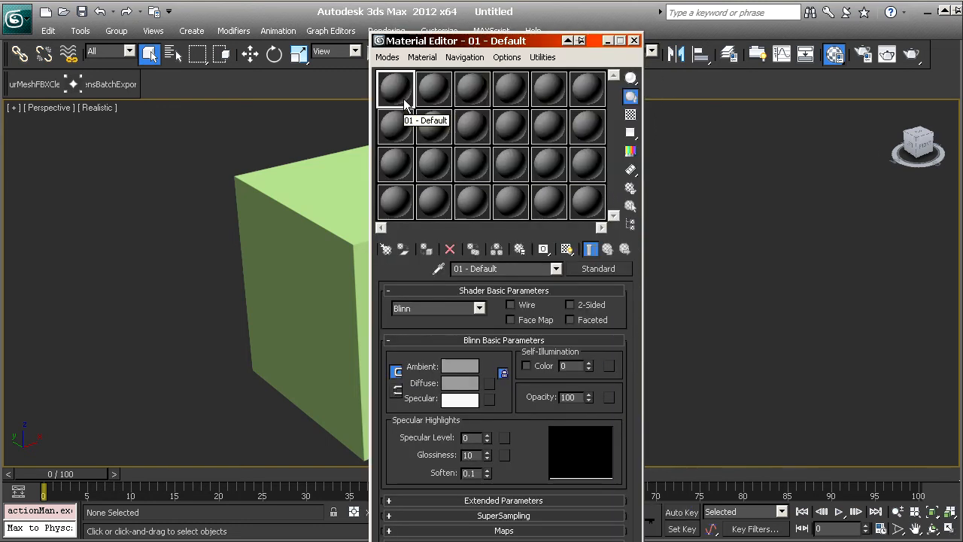
middle_drag(136, 319, 60, 303)
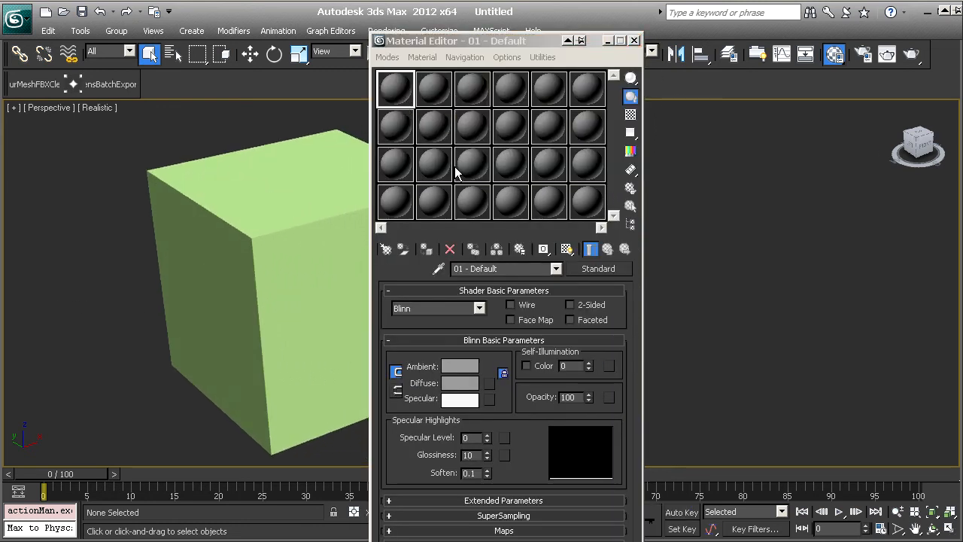
click(522, 269)
drag(490, 268, 429, 268)
click(512, 268)
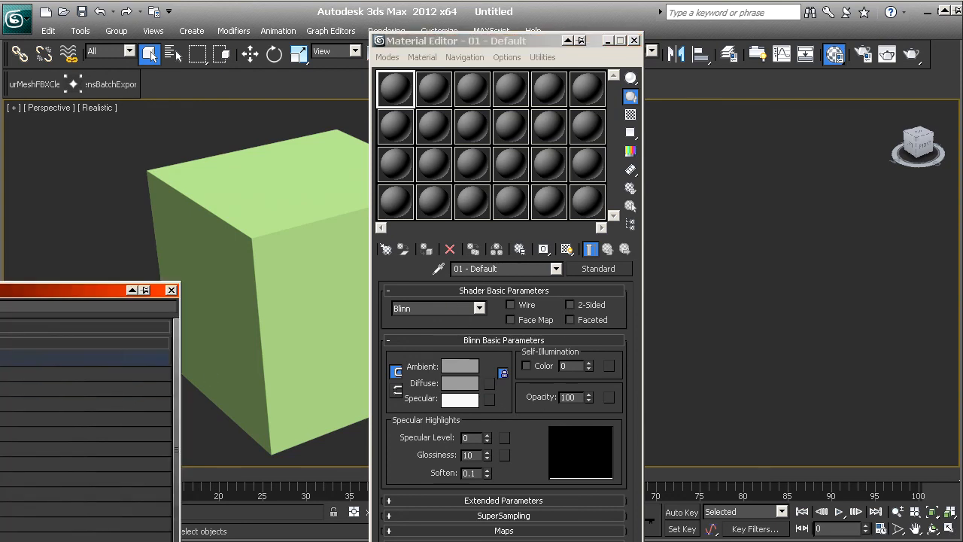
- Assign the alpha.jpg bitmap as the first material's diffuse map, check the map's name field and close the Material Editor
double_click(85, 358)
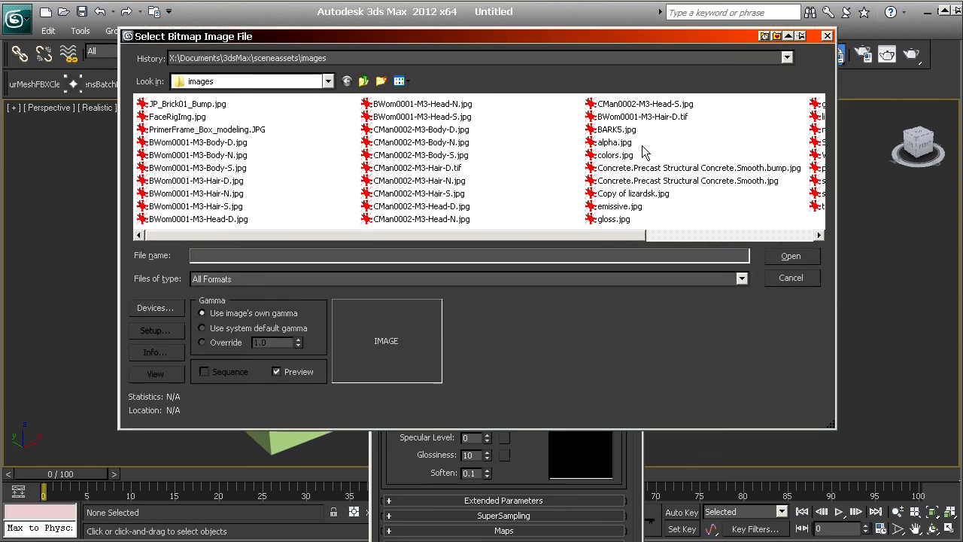
double_click(625, 143)
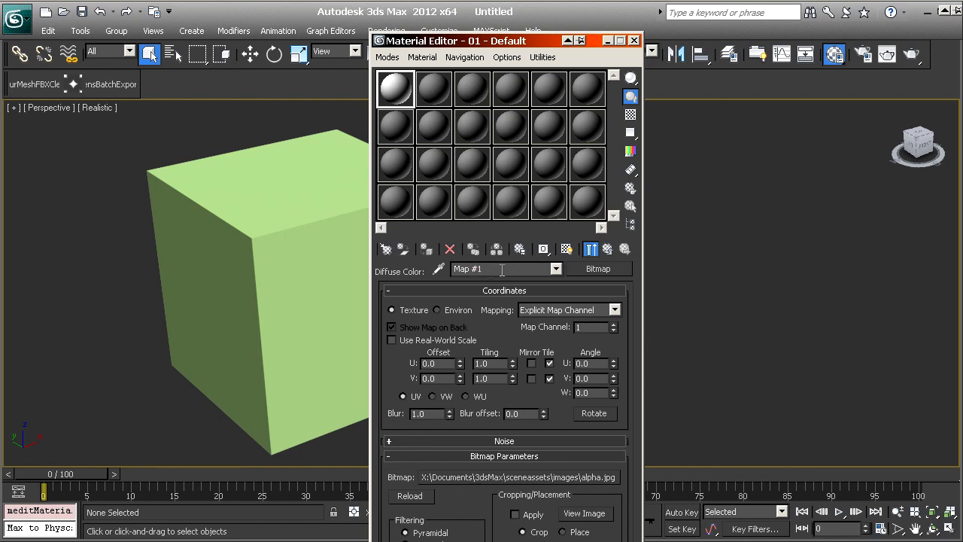
click(501, 271)
click(477, 269)
click(634, 40)
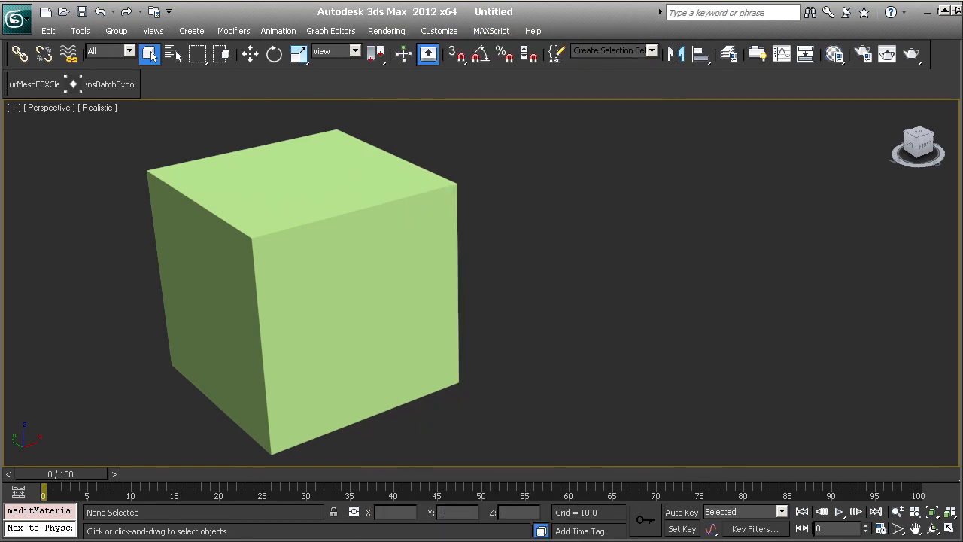
- Return to Unreal Development Kit, review the material and static mesh import options, and import testcube into yournewpackagename
key(alt+Tab)
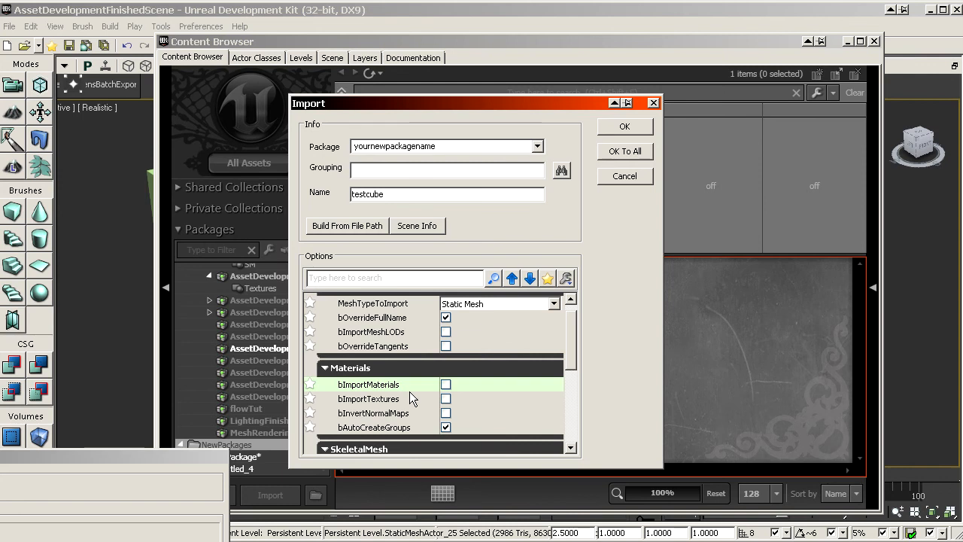
scroll(368, 391, down, 2)
scroll(388, 372, down, 3)
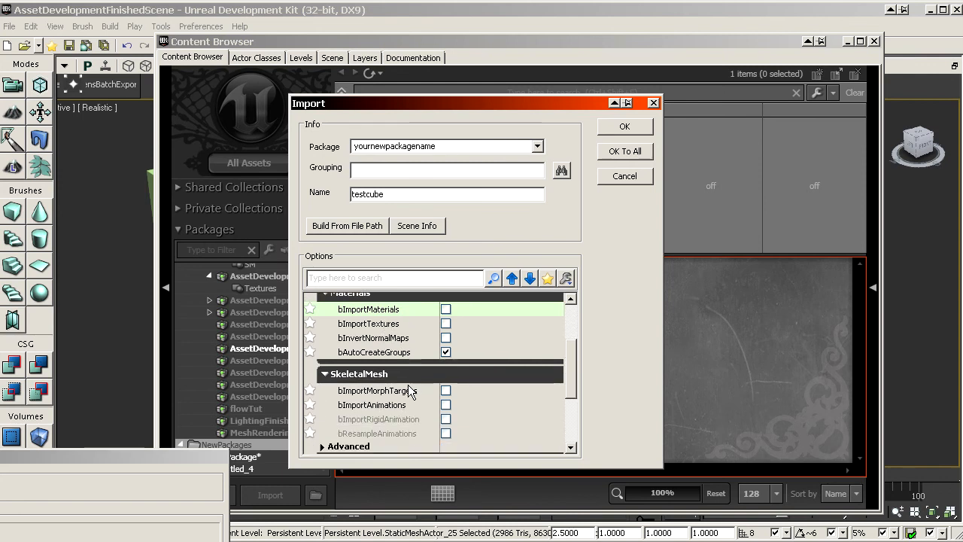
scroll(407, 394, down, 1)
click(369, 359)
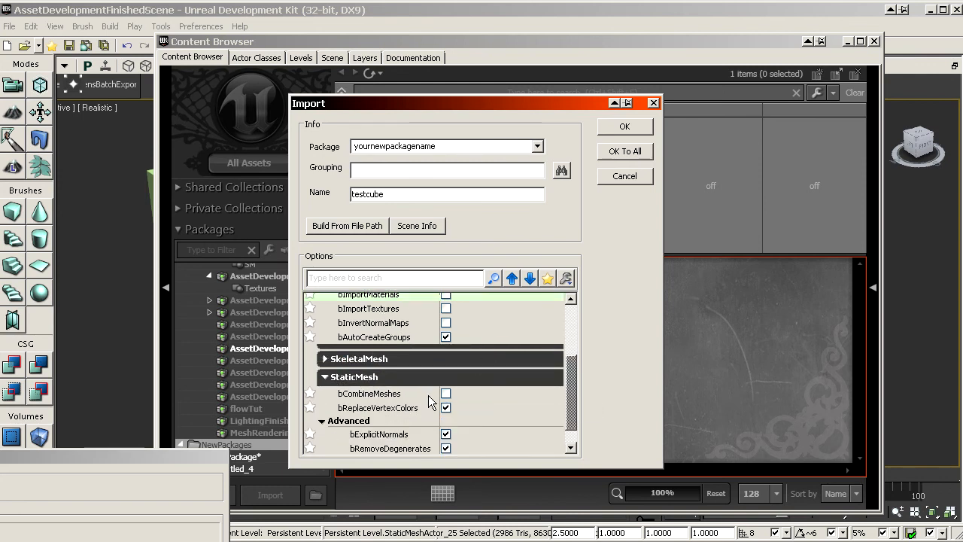
scroll(433, 401, down, 2)
mouse_move(389, 374)
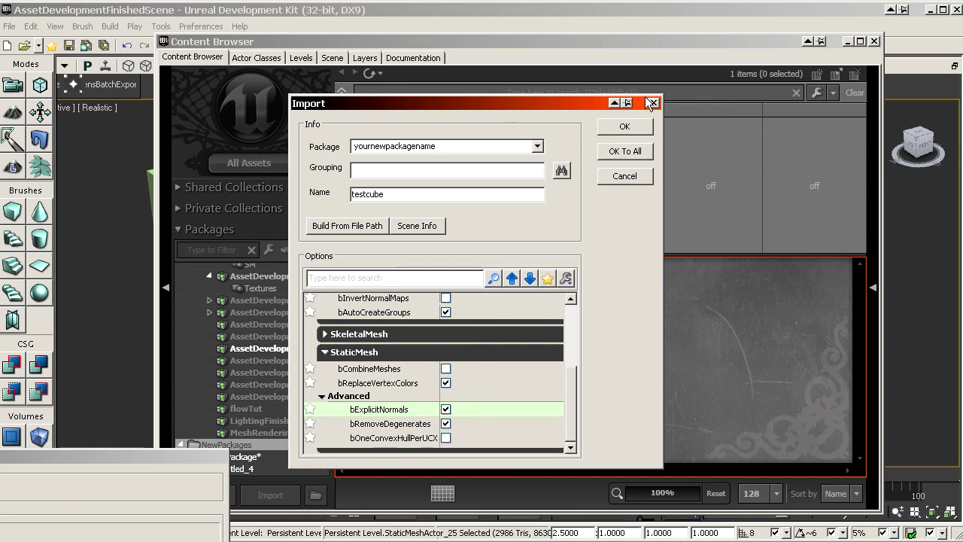
click(625, 126)
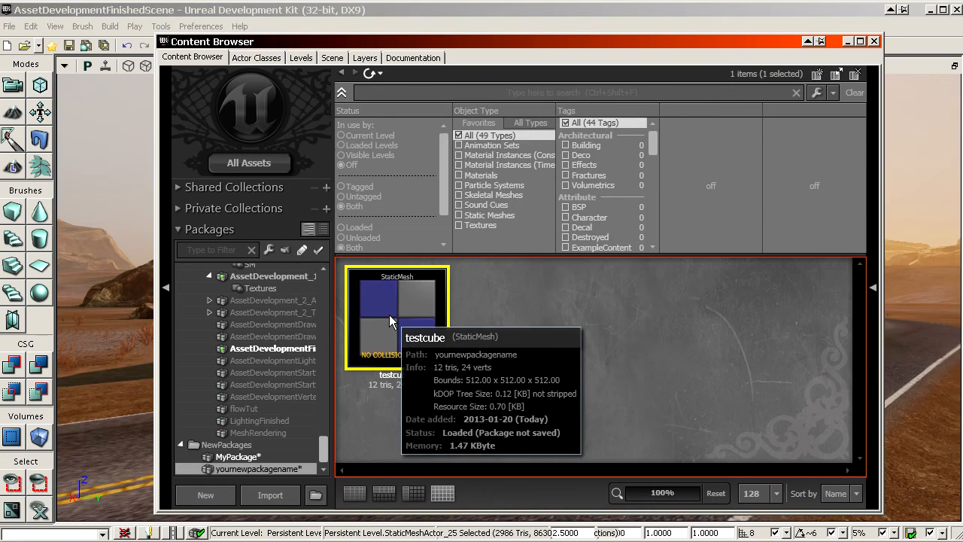
- Inspect the imported testcube's size and shape from several angles in the Static Mesh Editor, and close it
double_click(408, 319)
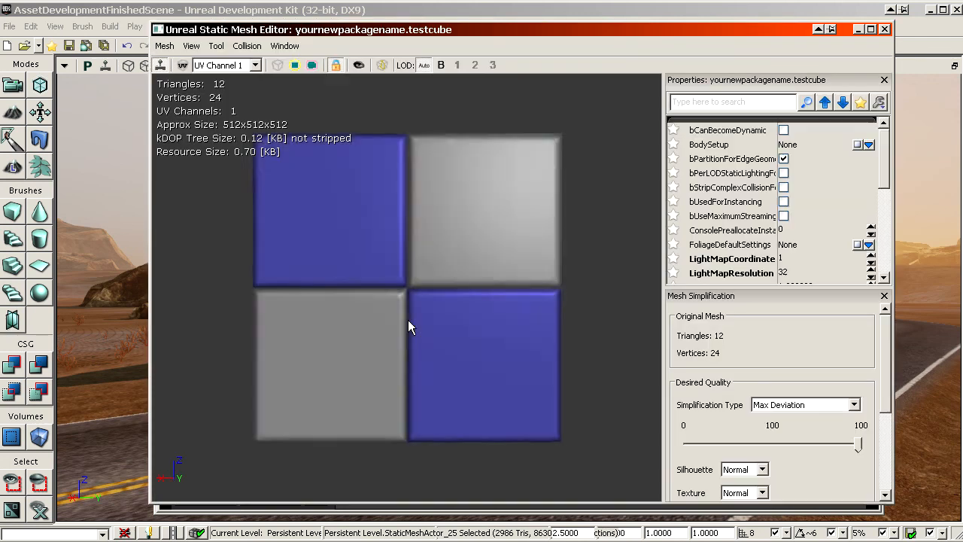
drag(408, 323, 341, 252)
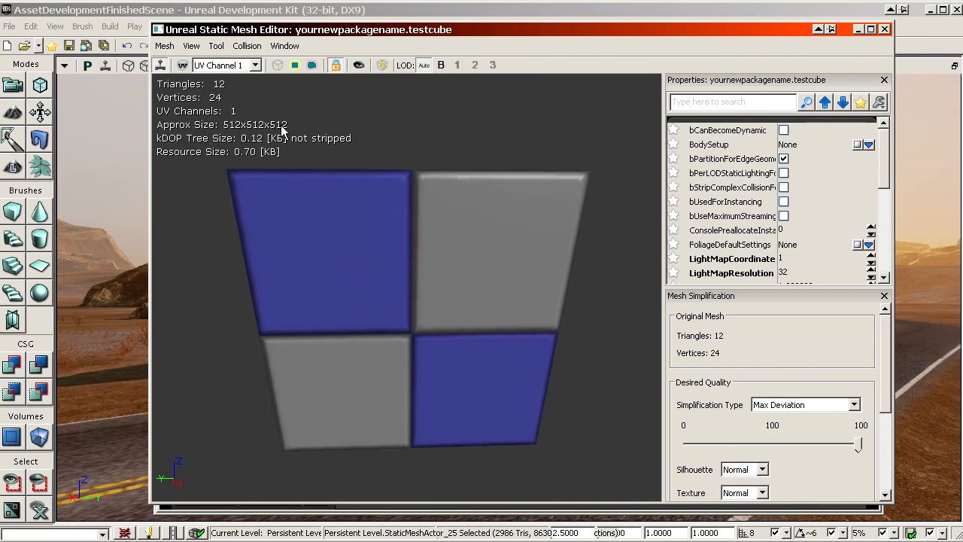
mouse_move(422, 256)
mouse_down()
mouse_move(422, 282)
mouse_move(423, 267)
mouse_up()
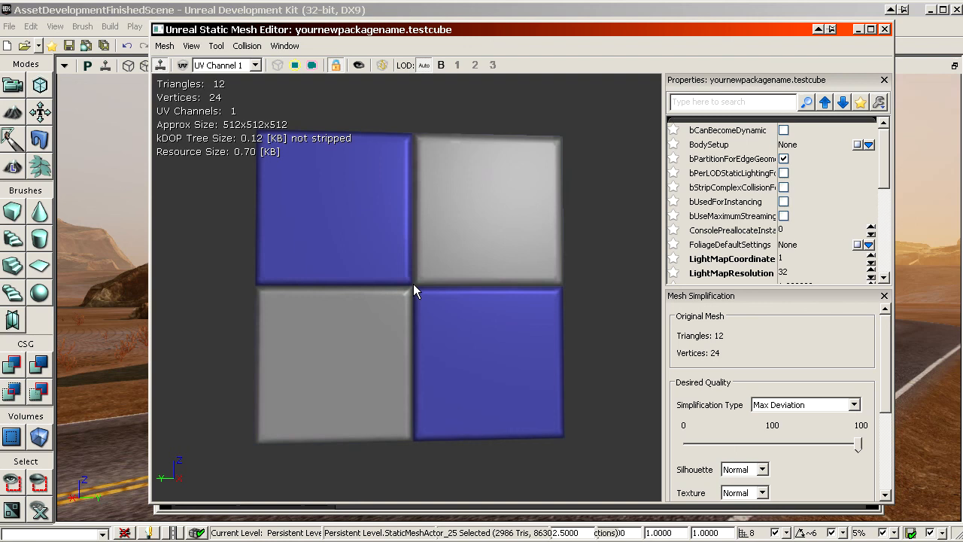
drag(413, 283, 479, 309)
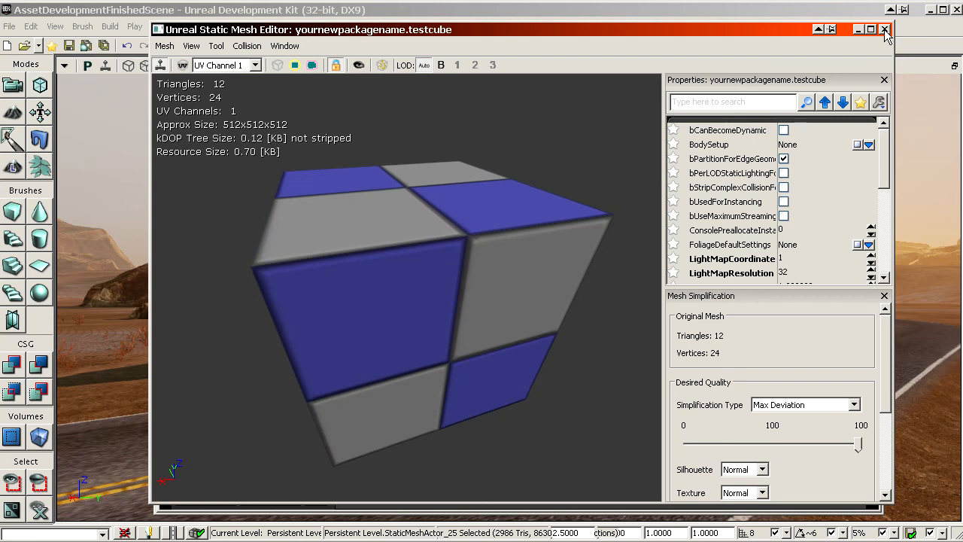
click(884, 30)
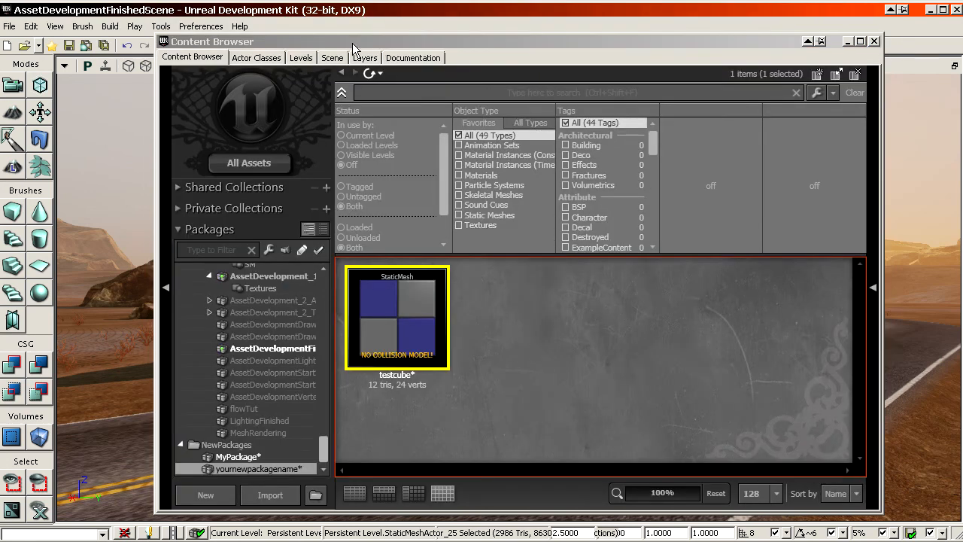
- Switch to 3ds Max and open the recent FinishedAssets.max scene without saving the current one, continuing past the missing external files
drag(353, 42, 962, 158)
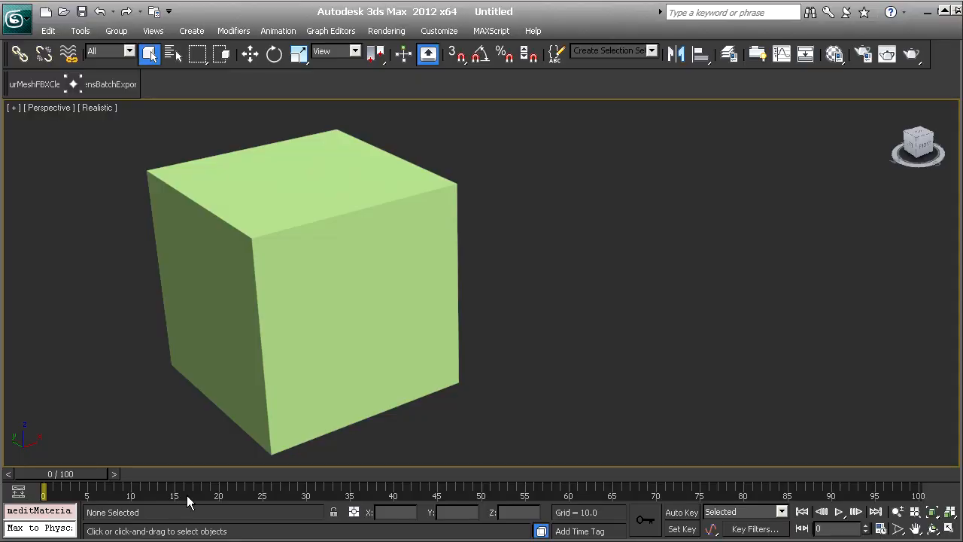
scroll(681, 215, down, 2)
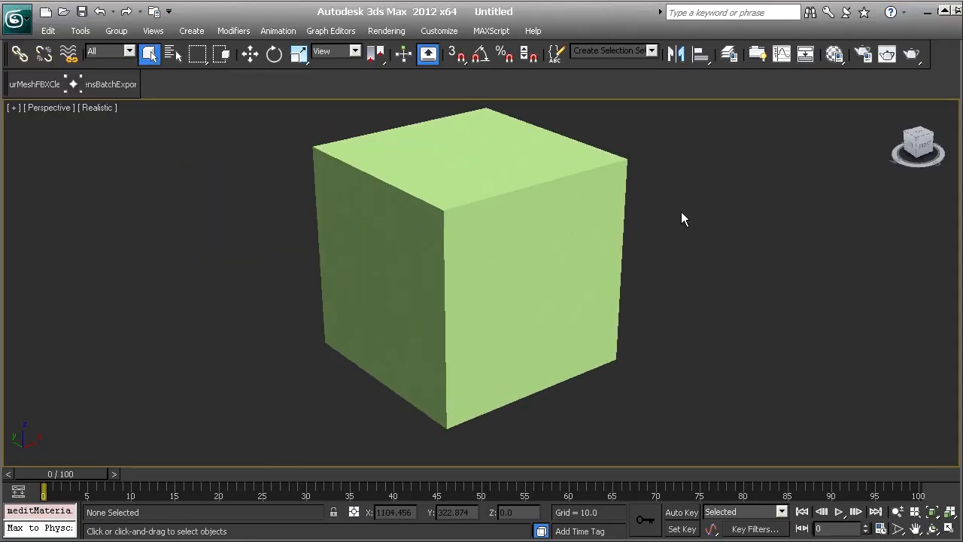
scroll(473, 288, down, 2)
middle_drag(472, 288, 403, 316)
scroll(404, 315, up, 2)
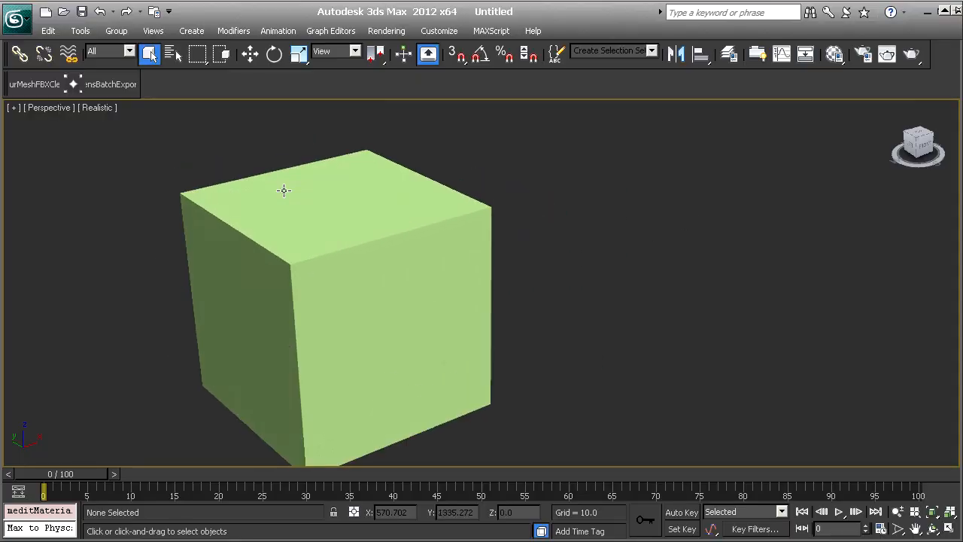
click(329, 284)
click(589, 296)
click(17, 19)
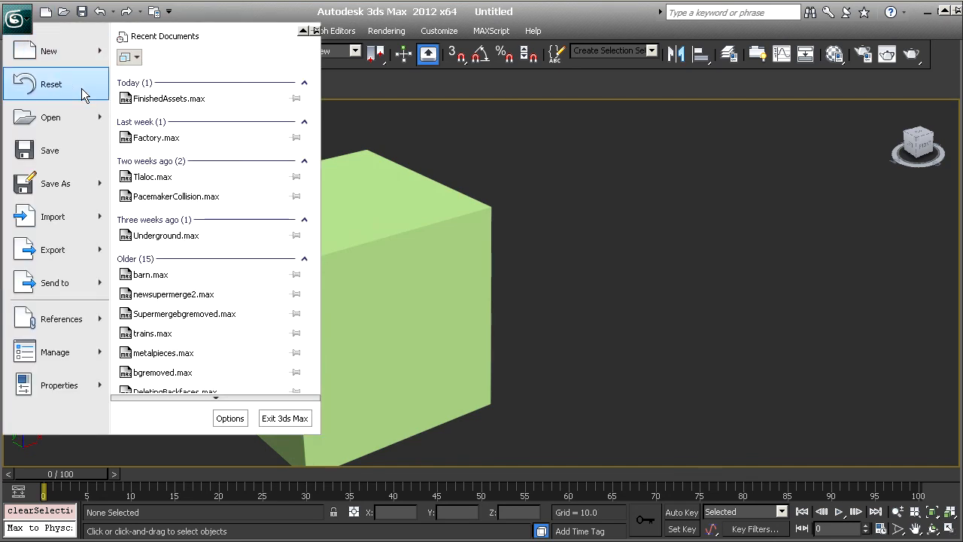
click(184, 101)
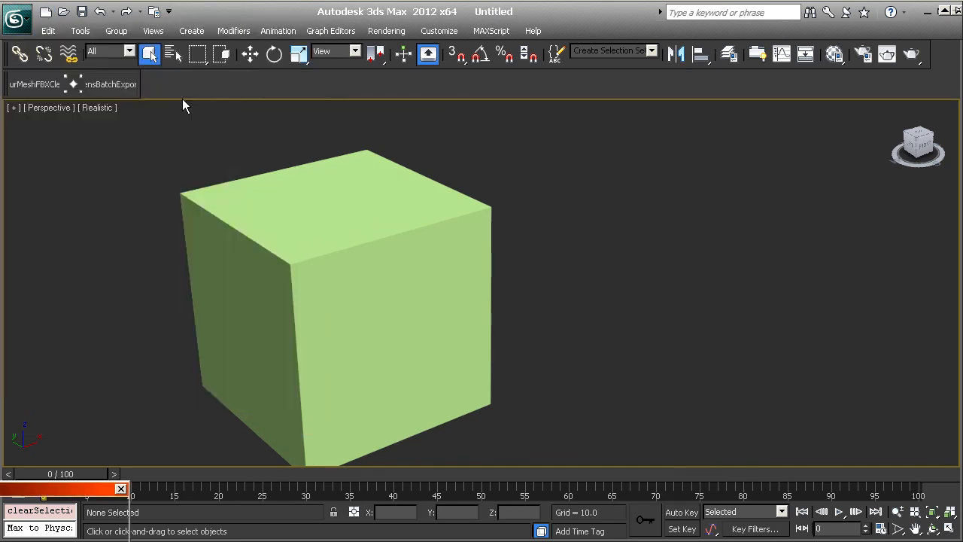
key(n)
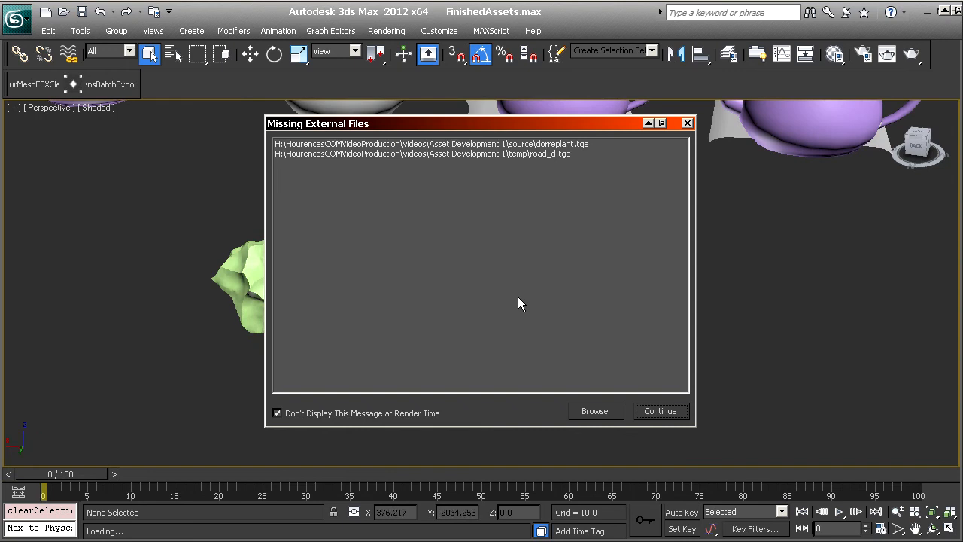
click(662, 411)
- Examine the layout of the roads, teapots, rocks, boxes and distant terrain pieces in the scene from different angles and distances
scroll(569, 344, down, 5)
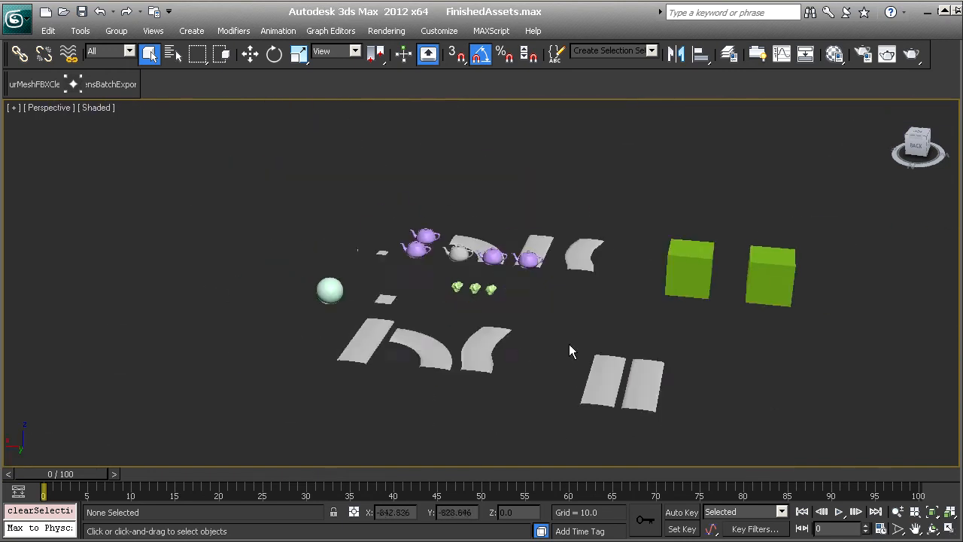
scroll(569, 349, up, 4)
middle_drag(569, 349, 465, 285)
key(ctrl+r)
drag(466, 252, 478, 289)
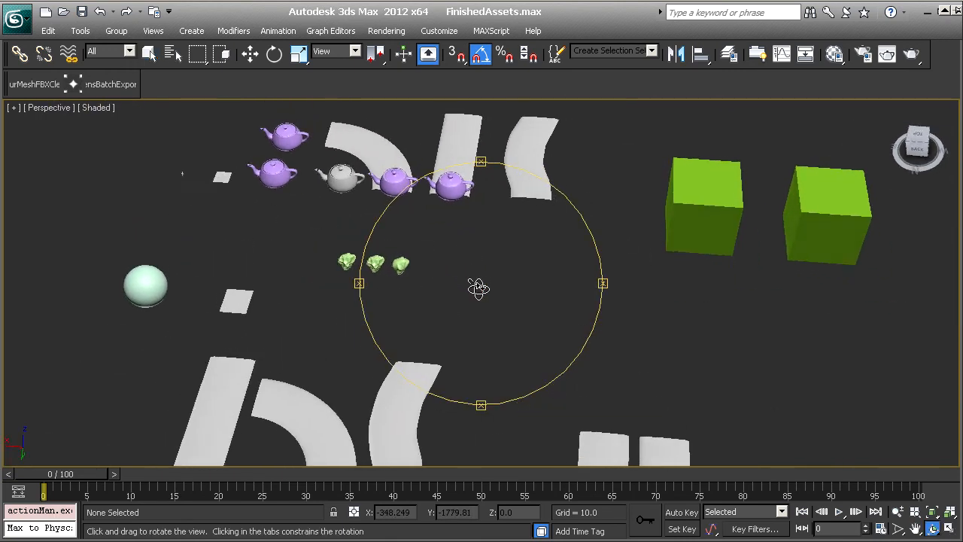
middle_drag(496, 313, 476, 294)
drag(476, 294, 487, 289)
middle_drag(488, 289, 496, 302)
drag(496, 302, 490, 296)
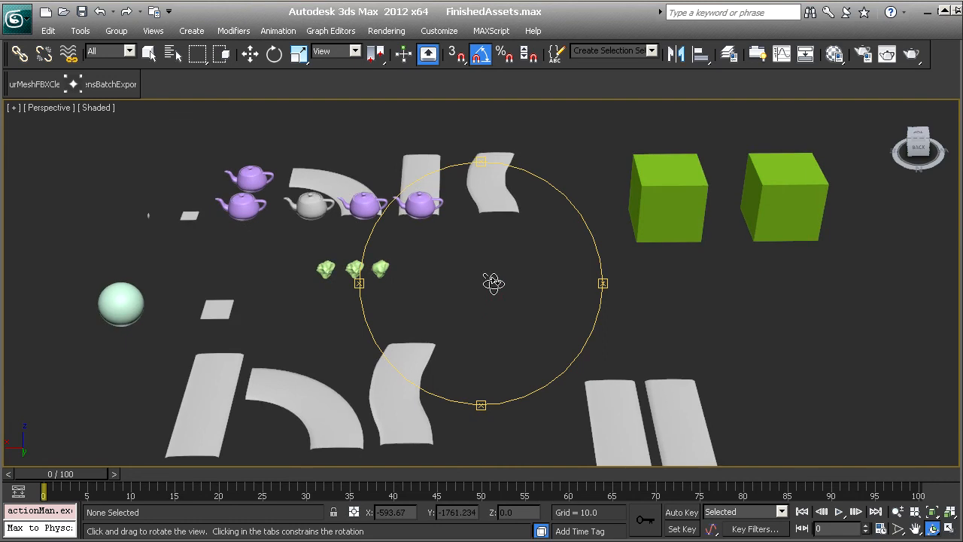
middle_drag(519, 286, 512, 280)
scroll(513, 280, down, 5)
scroll(519, 276, up, 2)
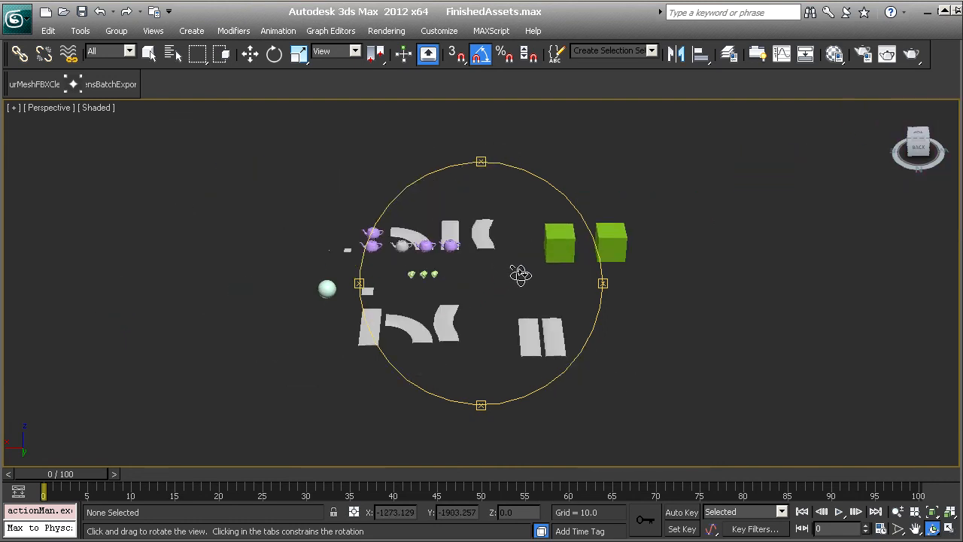
scroll(560, 272, down, 8)
drag(561, 272, 564, 310)
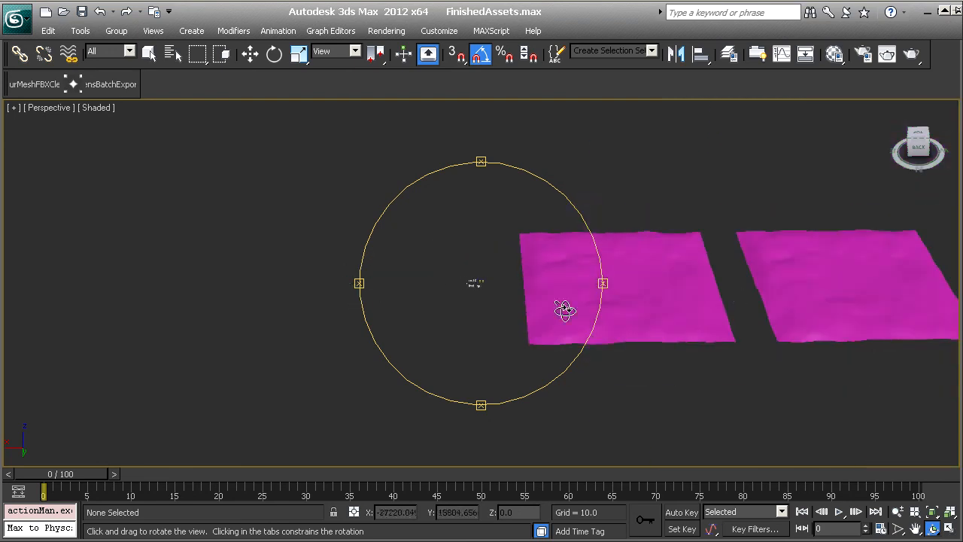
drag(465, 308, 530, 281)
right_click(511, 293)
- Select individual road pieces and inspect the nearby teapots and rocks up close
click(424, 329)
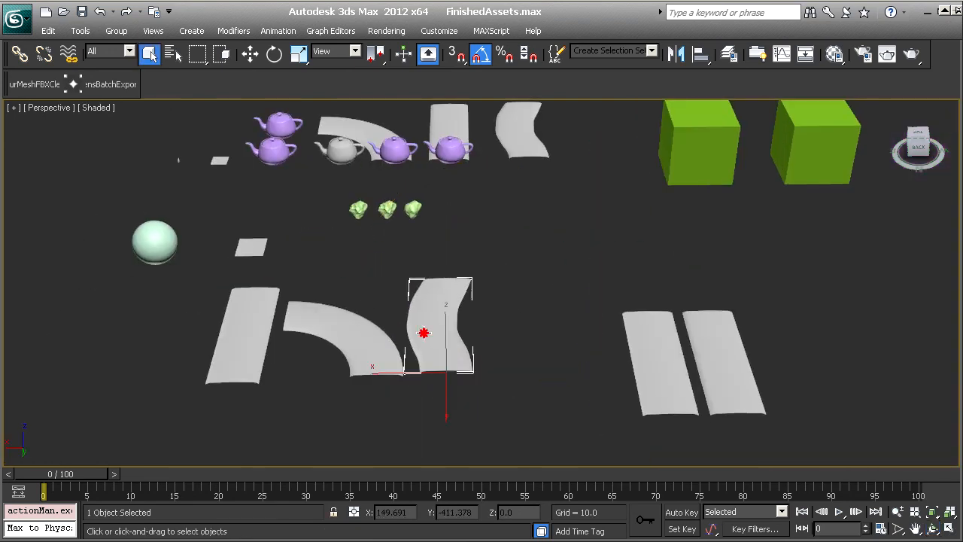
click(339, 342)
scroll(341, 269, up, 8)
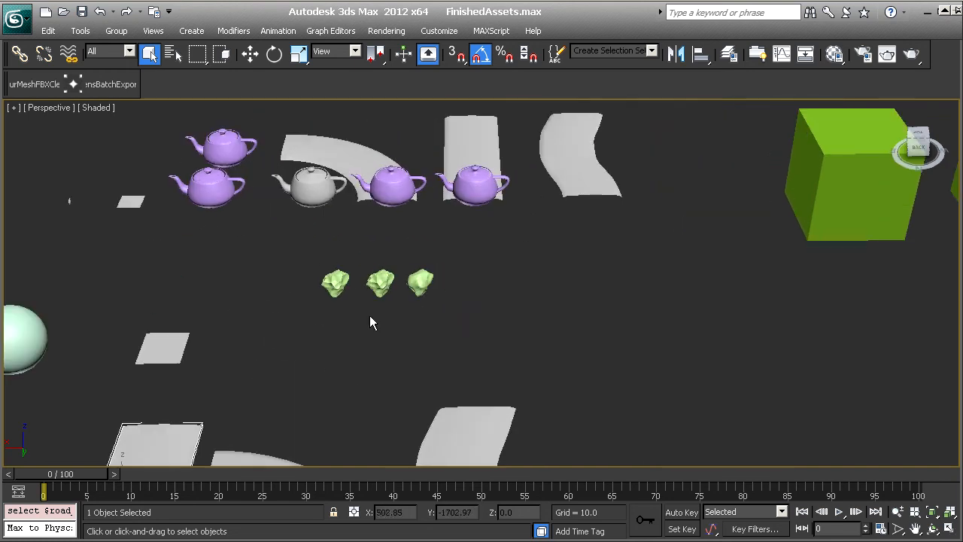
scroll(461, 321, down, 8)
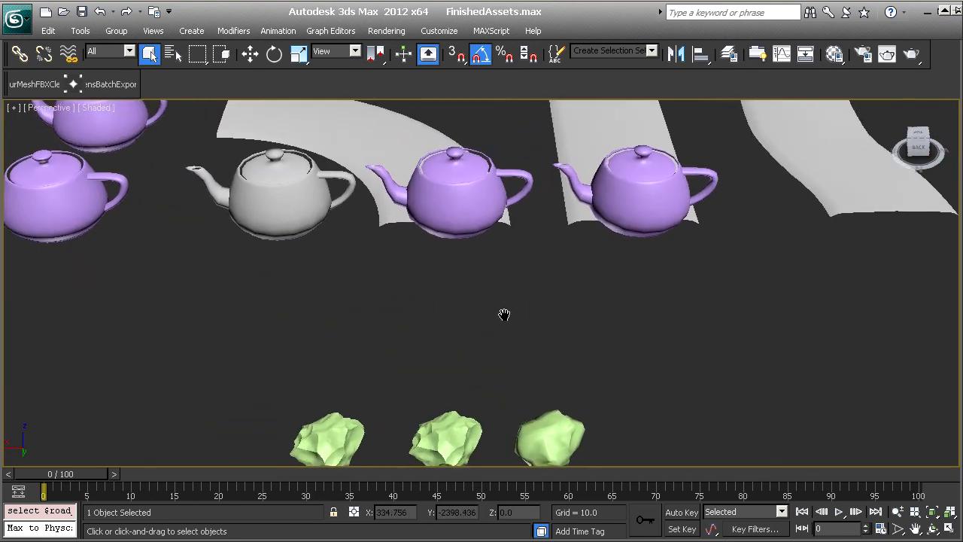
middle_drag(587, 337, 436, 233)
- Clear the selection, turn on edged faces in the viewport and view the three rock meshes up close
click(440, 349)
mouse_move(441, 349)
middle_down()
mouse_move(464, 278)
mouse_move(394, 222)
mouse_move(414, 335)
middle_up()
key(F4)
click(414, 335)
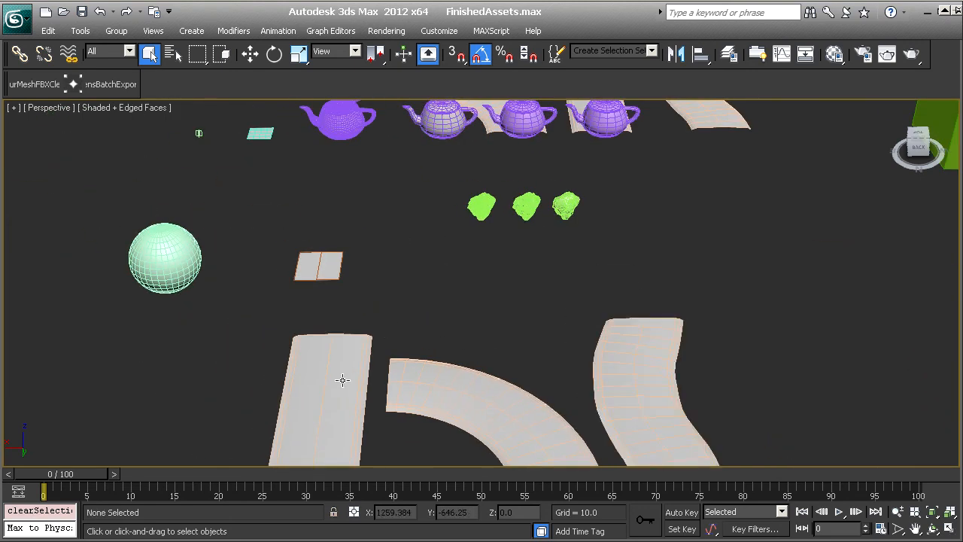
middle_drag(446, 281, 393, 344)
scroll(454, 305, up, 5)
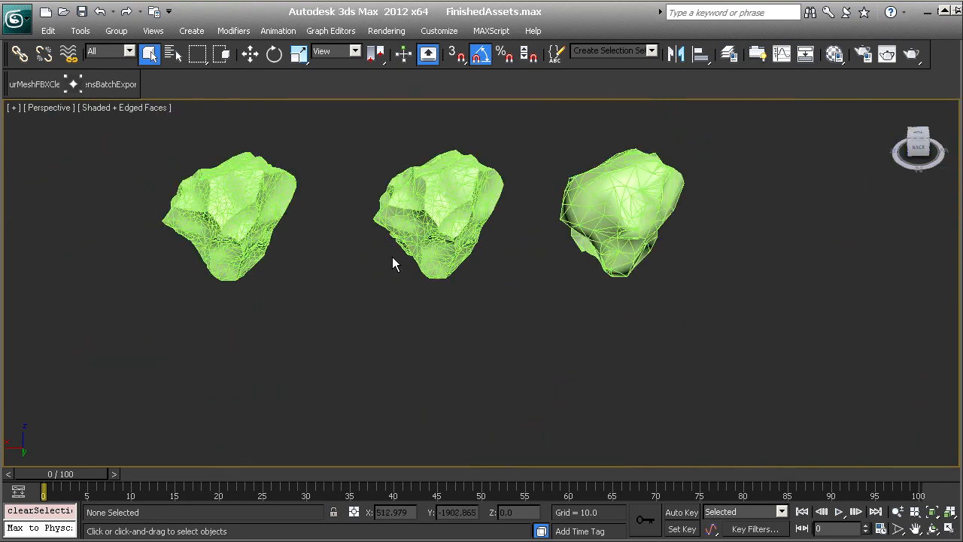
- Select the first of the three rocks and examine the rocks' mesh density from a closer, rotated view
middle_drag(223, 218, 222, 252)
click(221, 252)
key(ctrl+r)
drag(434, 272, 456, 247)
scroll(424, 247, up, 4)
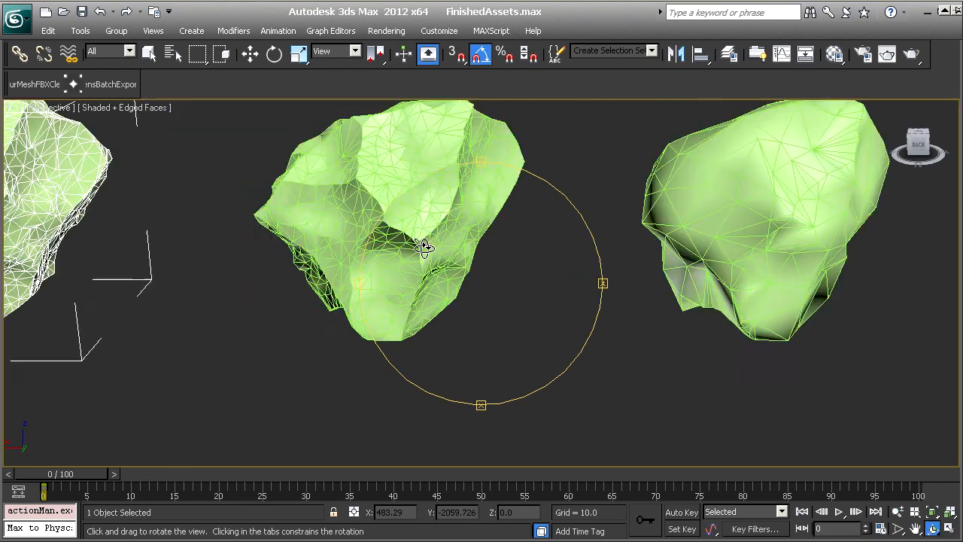
middle_drag(423, 249, 450, 292)
scroll(402, 260, down, 4)
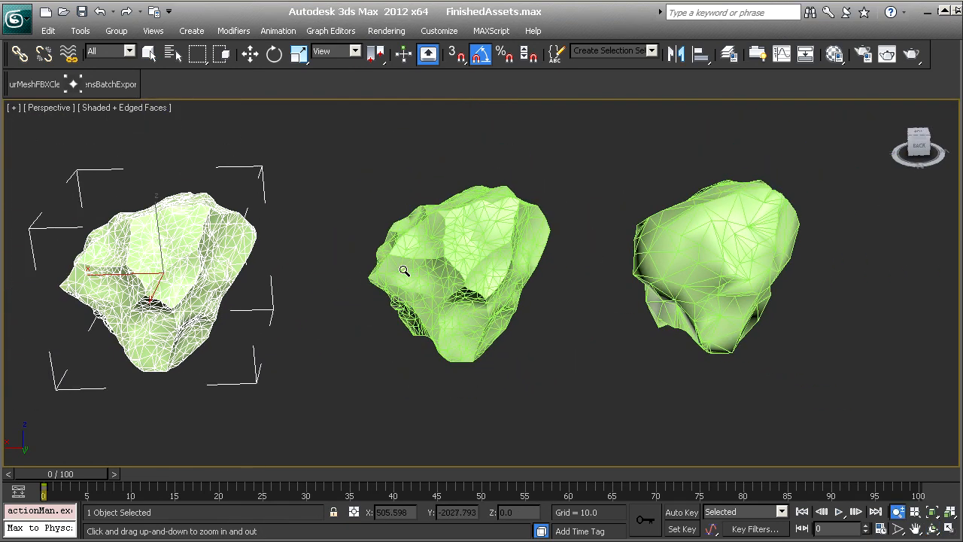
- Select each of the three rocks in turn to compare their wireframes, and clear the selection
click(308, 277)
click(194, 284)
click(434, 265)
click(719, 276)
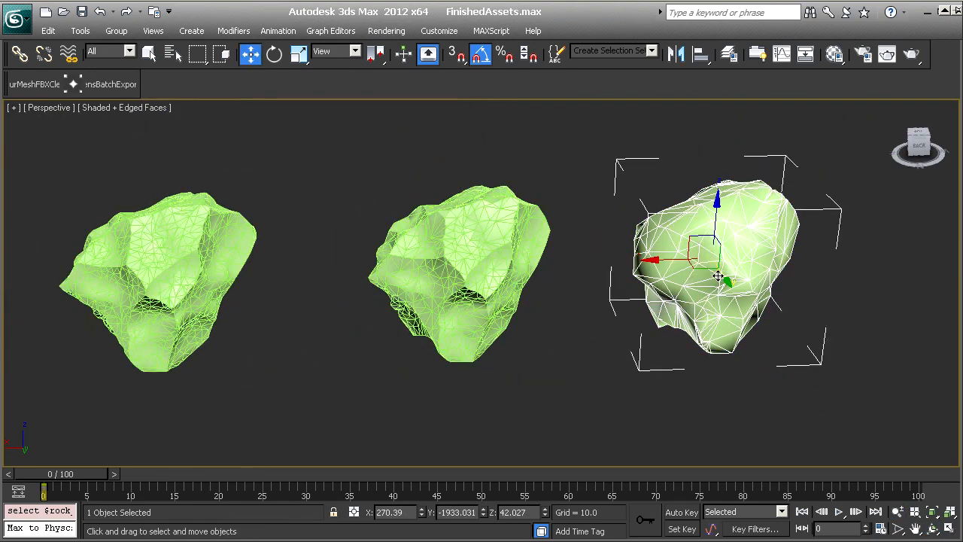
click(168, 284)
click(464, 259)
click(727, 263)
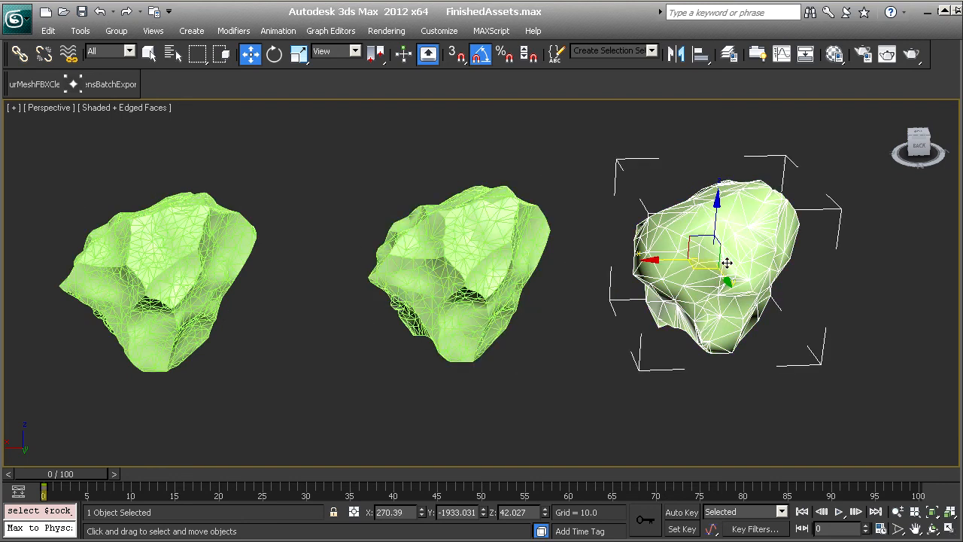
click(172, 286)
click(373, 365)
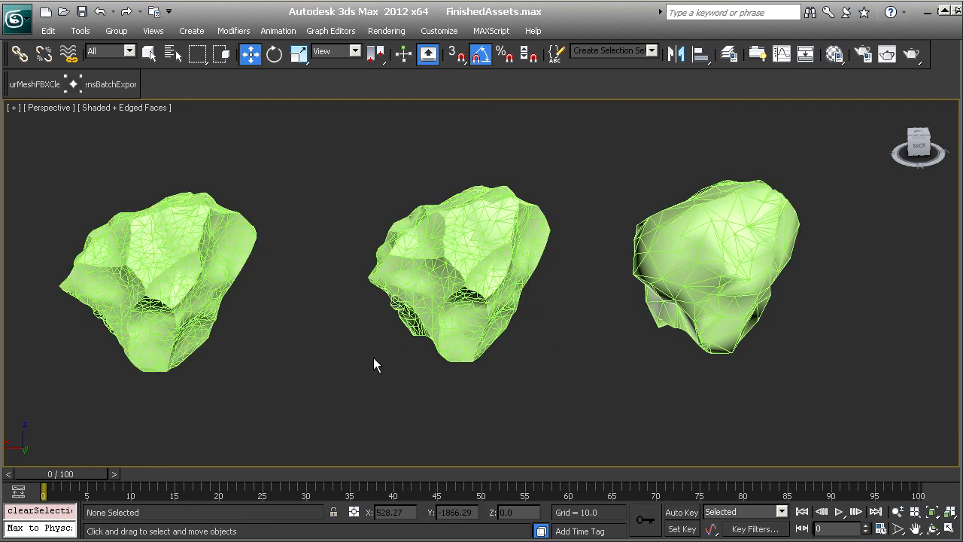
- Select the first and third rocks and inspect their modifier stacks in the Command Panel
scroll(376, 301, down, 6)
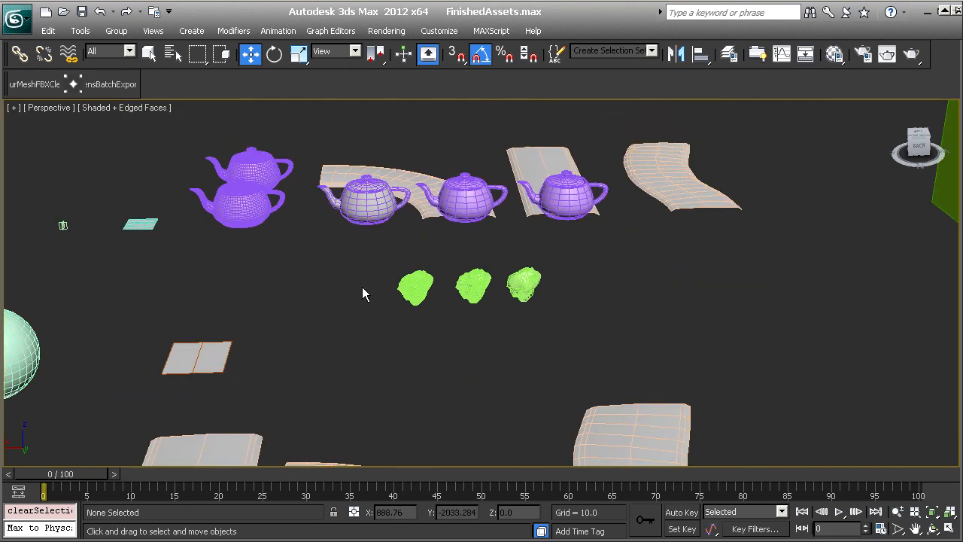
click(401, 294)
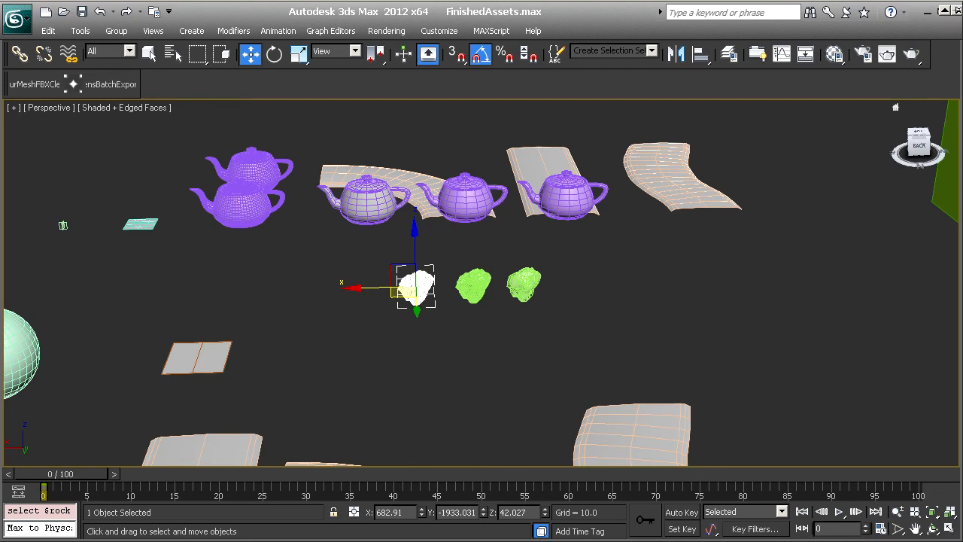
drag(961, 30, 608, 91)
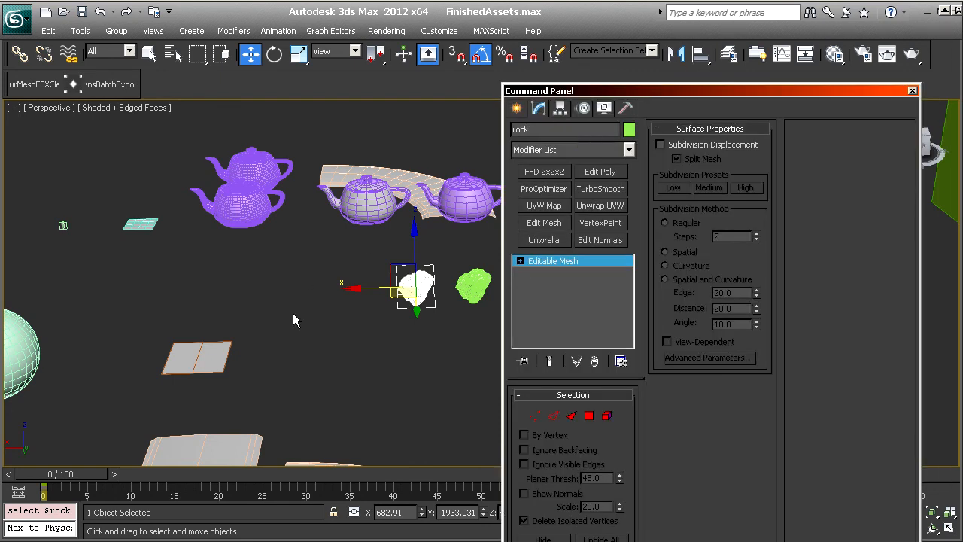
mouse_move(292, 313)
middle_down()
mouse_move(236, 292)
mouse_move(294, 325)
middle_up()
scroll(235, 292, up, 3)
scroll(390, 268, up, 3)
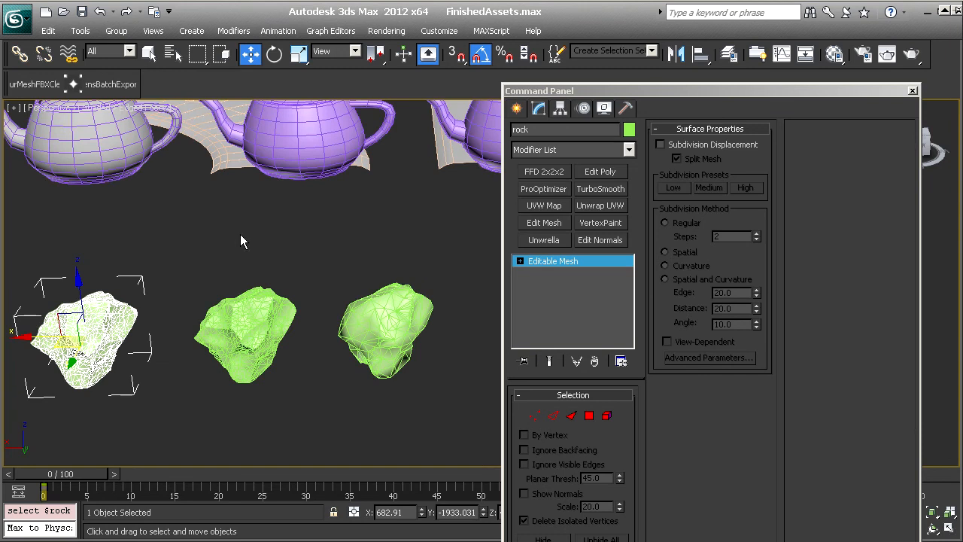
scroll(260, 256, down, 3)
scroll(272, 282, up, 1)
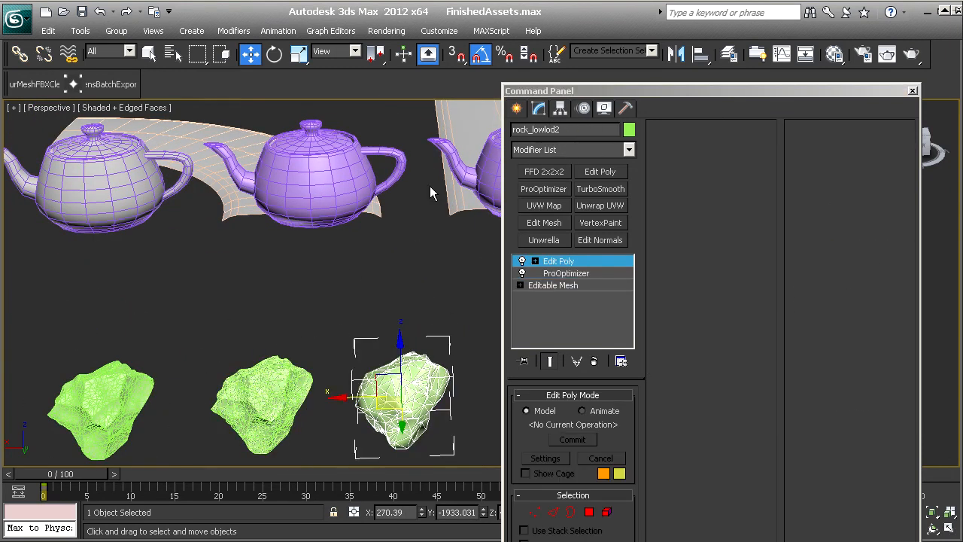
- Check the names and modifier stacks of the straight, curved and S-shaped roads, and put the Command Panel away
scroll(430, 186, down, 3)
scroll(272, 303, up, 2)
middle_drag(271, 302, 284, 218)
click(311, 328)
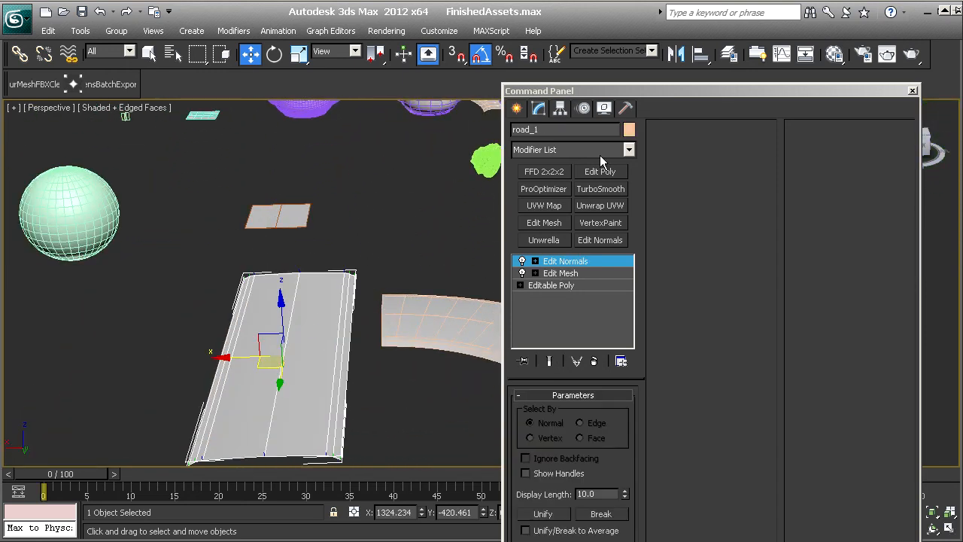
middle_drag(433, 241, 245, 191)
click(348, 264)
middle_drag(348, 264, 218, 249)
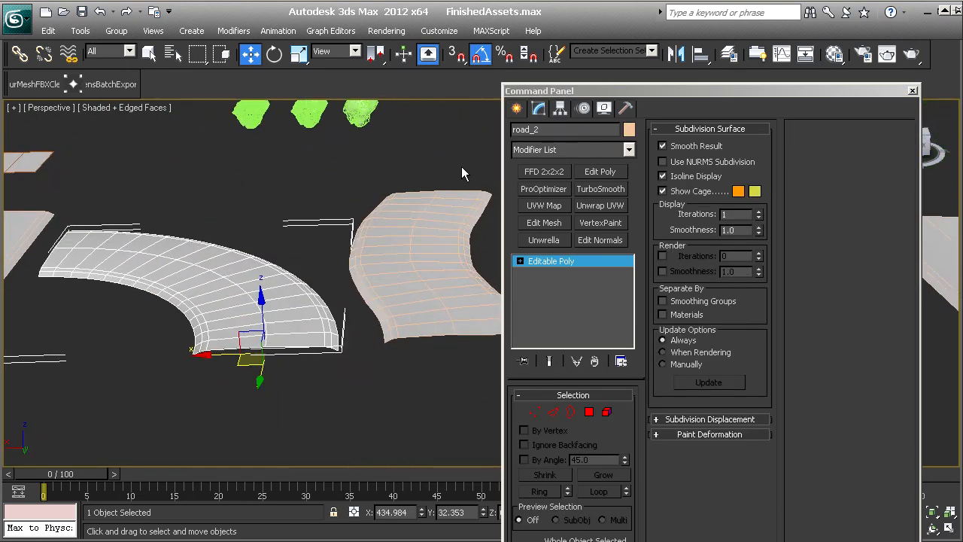
click(432, 239)
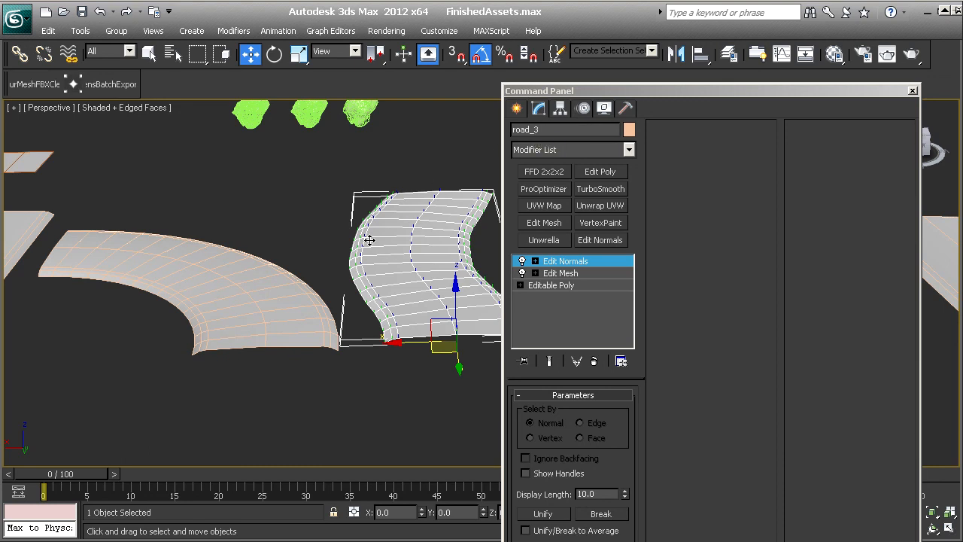
click(561, 91)
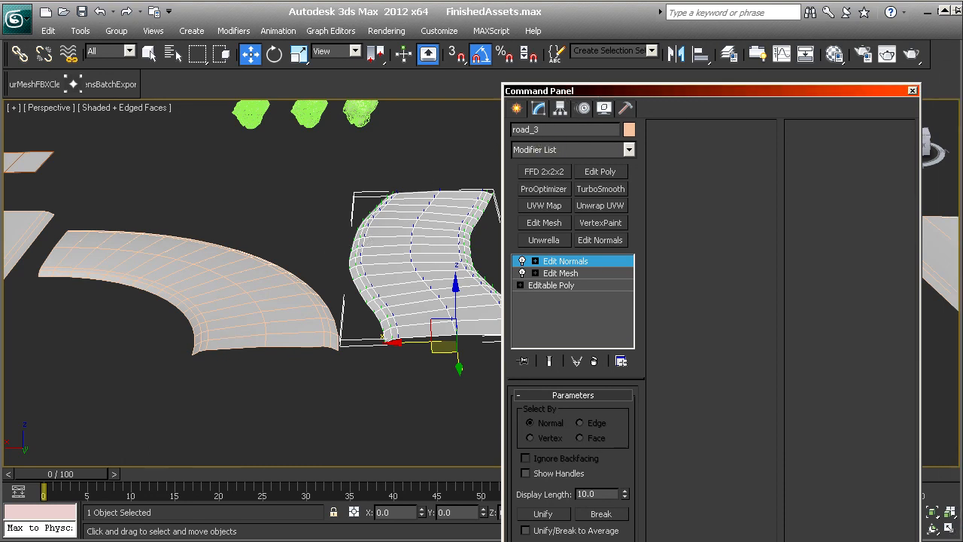
drag(562, 92, 962, 92)
- Select the first, densest rock and examine its triangles up close beside the other two versions
middle_drag(574, 249, 494, 282)
scroll(495, 316, up, 4)
scroll(496, 331, down, 6)
click(483, 292)
middle_drag(430, 254, 505, 340)
scroll(382, 329, up, 4)
middle_drag(268, 352, 475, 298)
click(381, 316)
scroll(475, 294, up, 4)
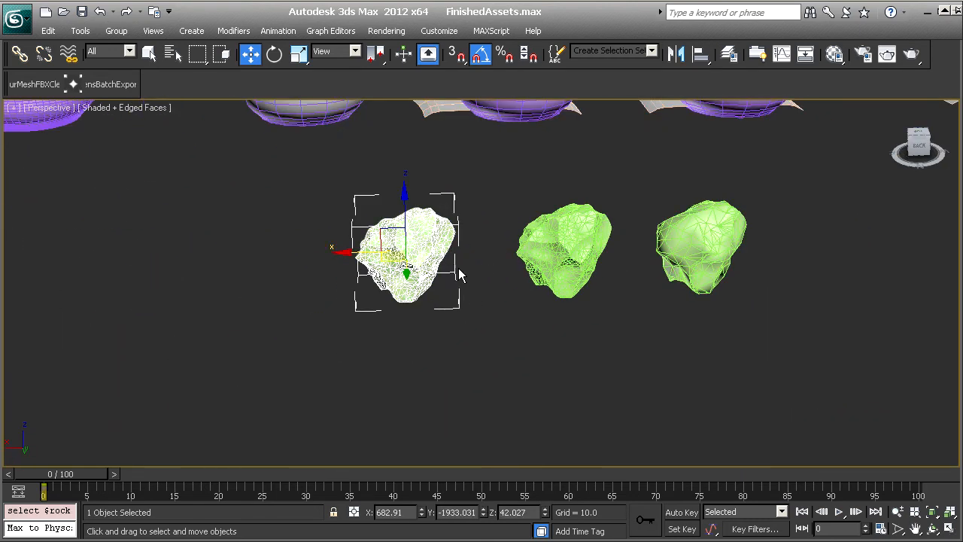
scroll(432, 290, up, 4)
scroll(373, 250, up, 2)
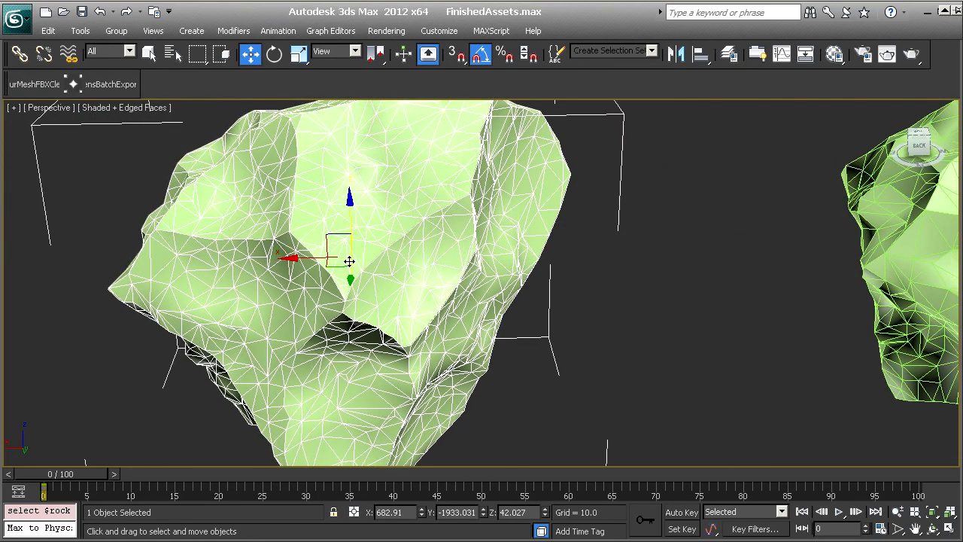
scroll(417, 253, down, 6)
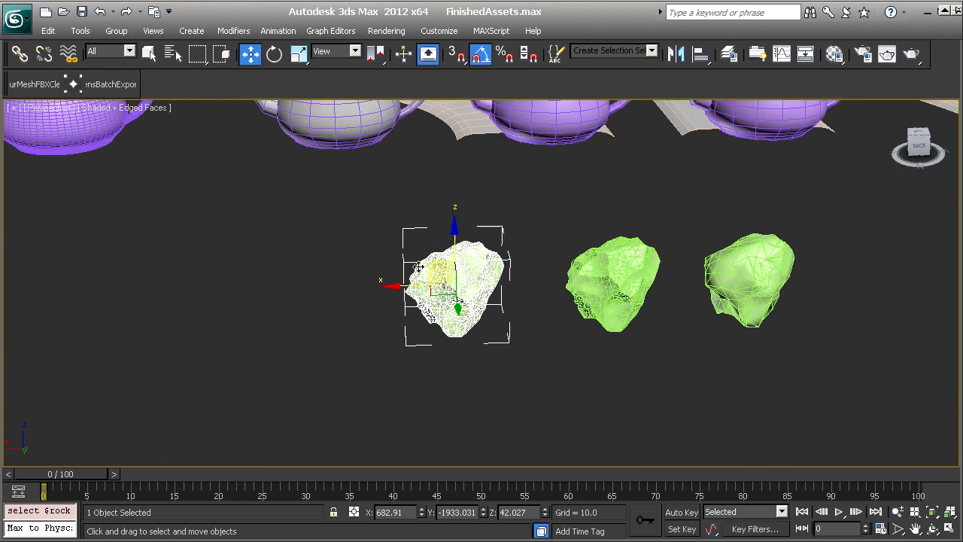
- Select the small flat plane near the sphere and look over the neighbouring rocks and roads
middle_drag(291, 355, 467, 278)
click(243, 213)
click(467, 277)
middle_drag(677, 211, 148, 336)
middle_drag(389, 331, 727, 174)
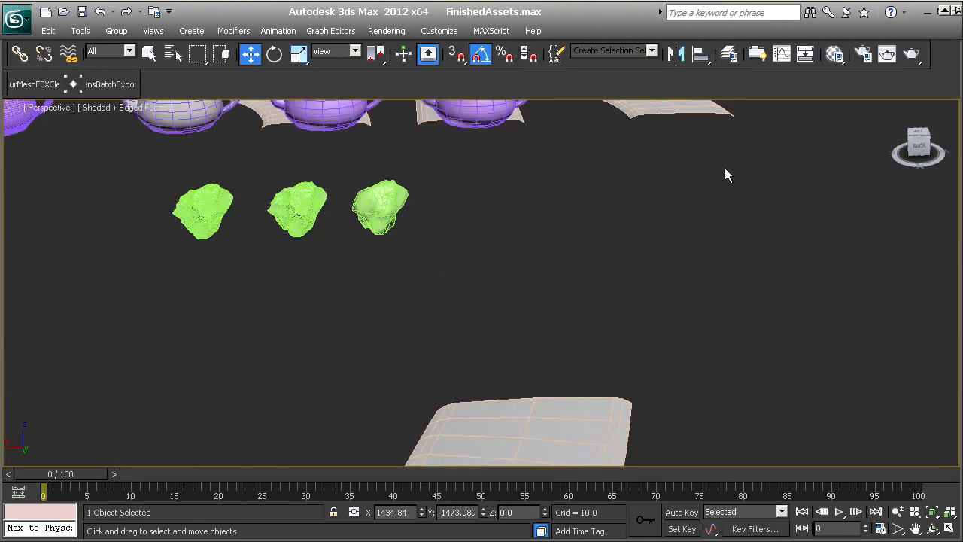
- Select the curved road and inspect the position of its pivot at the end edge of the mesh
middle_drag(154, 421, 542, 324)
scroll(424, 349, down, 4)
click(341, 352)
alt+middle_drag(460, 295, 577, 266)
click(578, 266)
middle_drag(583, 346, 420, 330)
scroll(465, 346, up, 5)
key(w)
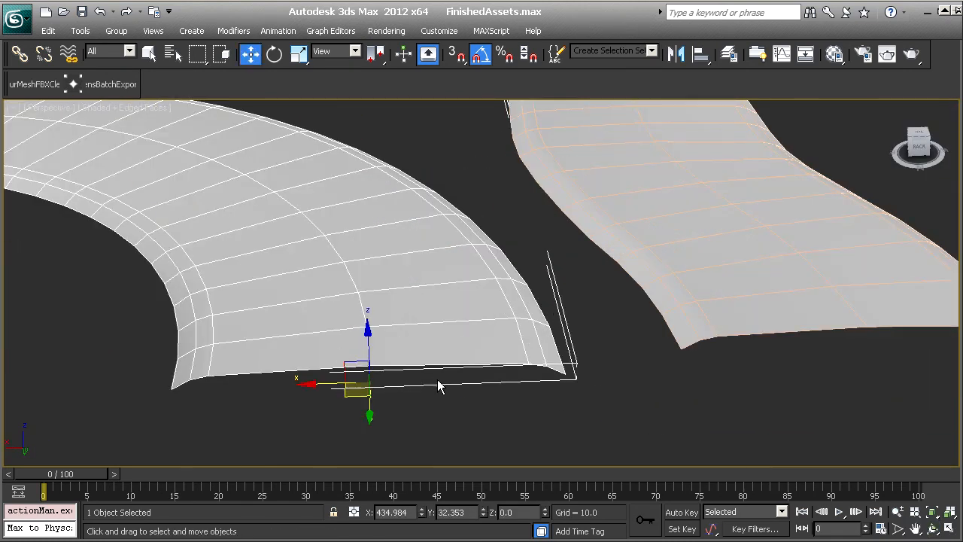
click(858, 282)
click(379, 375)
click(369, 360)
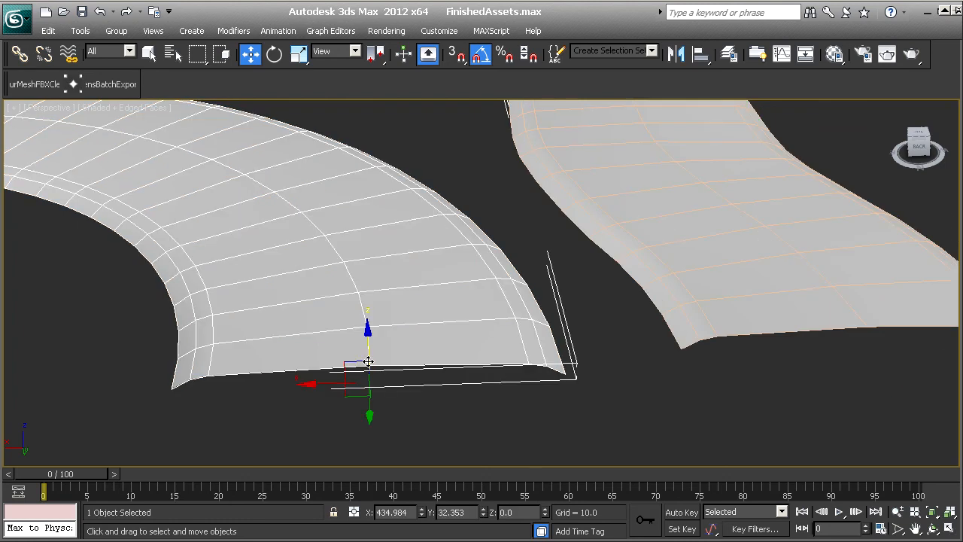
middle_drag(474, 270, 510, 305)
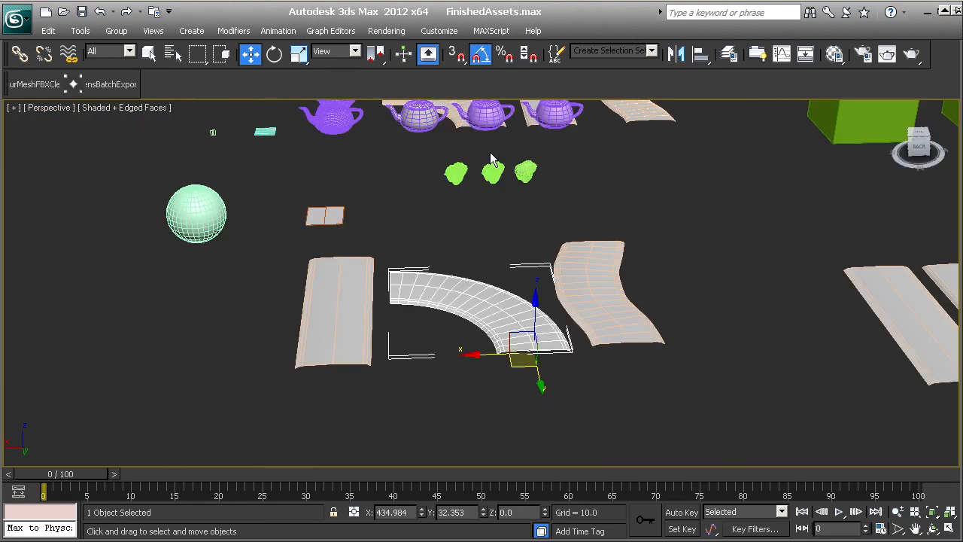
- Open the BatchExport script window and place it clear of the scene objects
click(111, 87)
drag(452, 91, 615, 76)
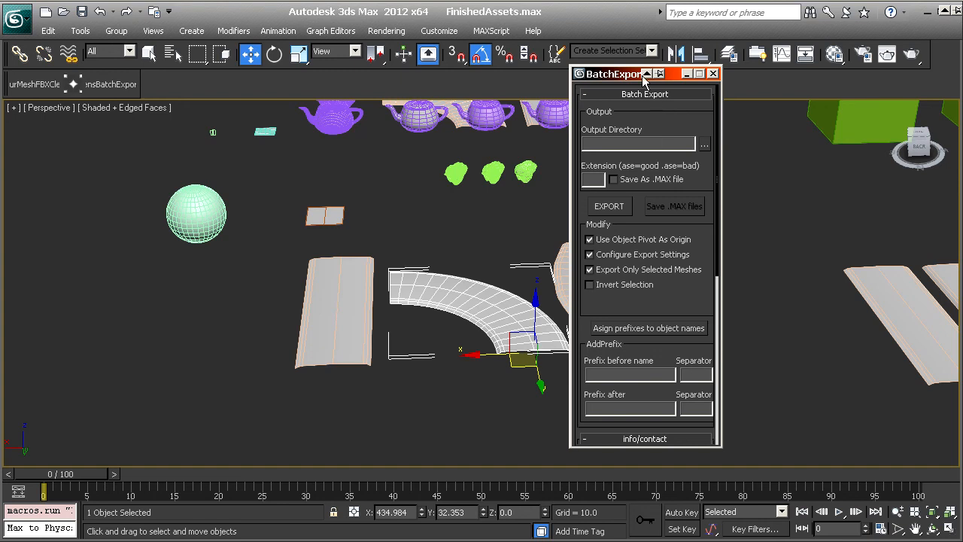
drag(645, 78, 770, 84)
- Select the rear dense teapot, view the Export Selected option and leave without exporting
middle_drag(631, 267, 421, 333)
scroll(475, 316, down, 5)
scroll(475, 316, up, 3)
click(234, 222)
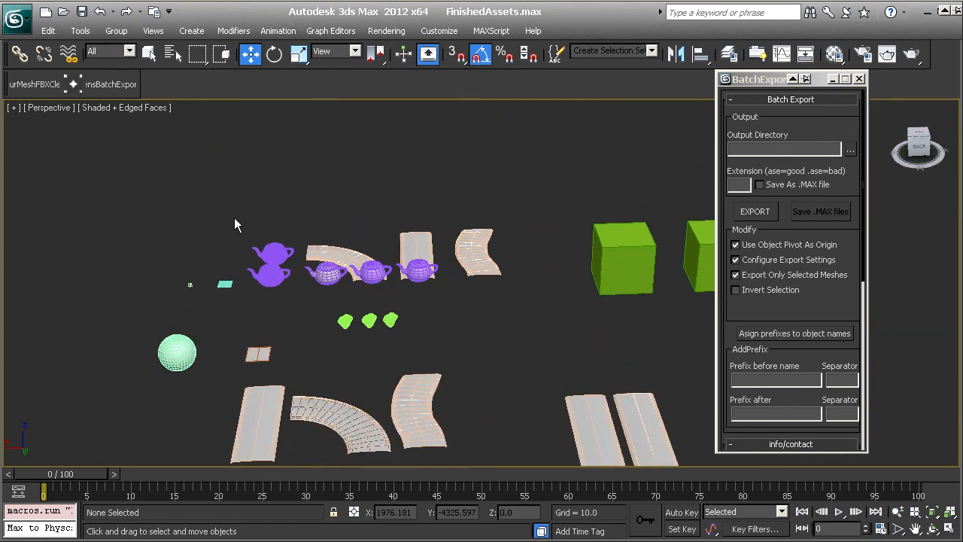
click(280, 252)
click(17, 19)
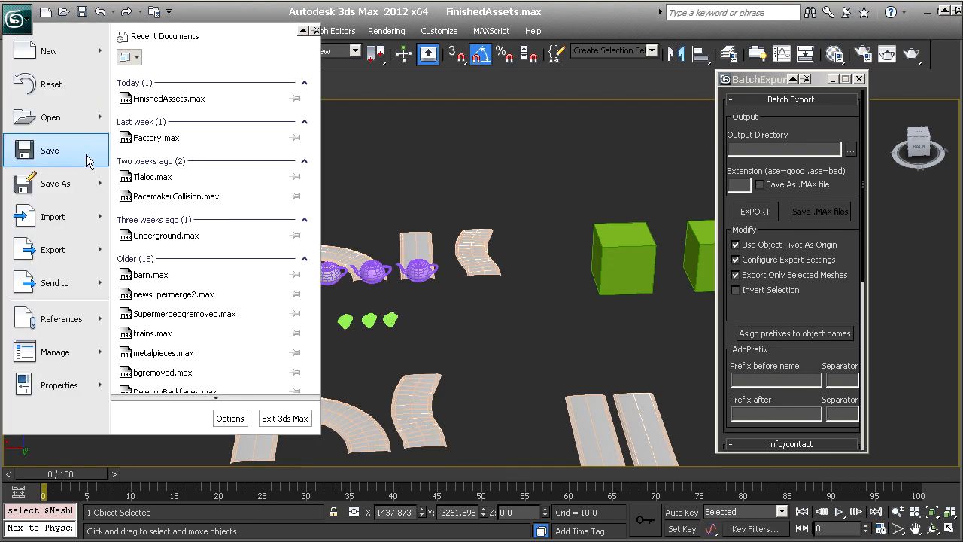
mouse_move(53, 249)
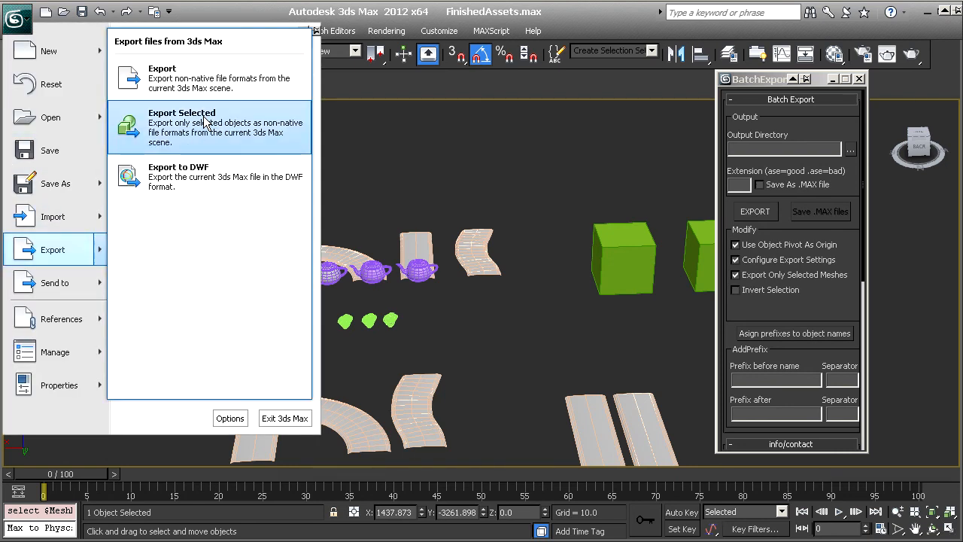
click(548, 7)
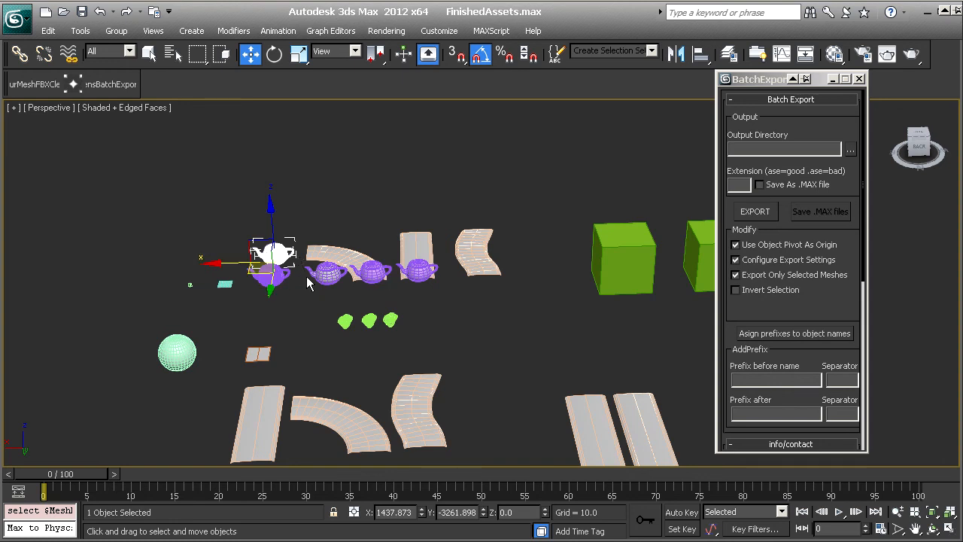
- Select the small flat plane near the sphere and move it to X 0, Y 0
scroll(436, 344, up, 4)
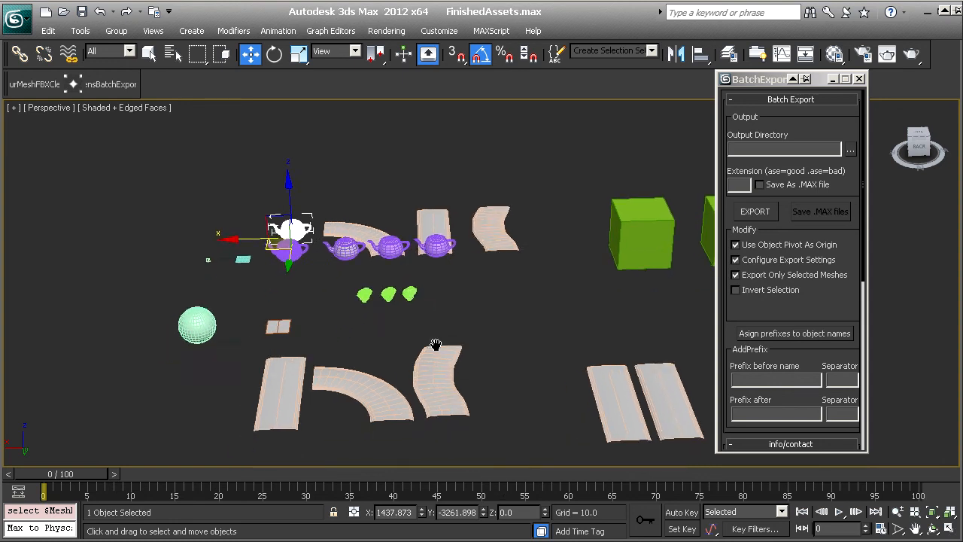
click(215, 325)
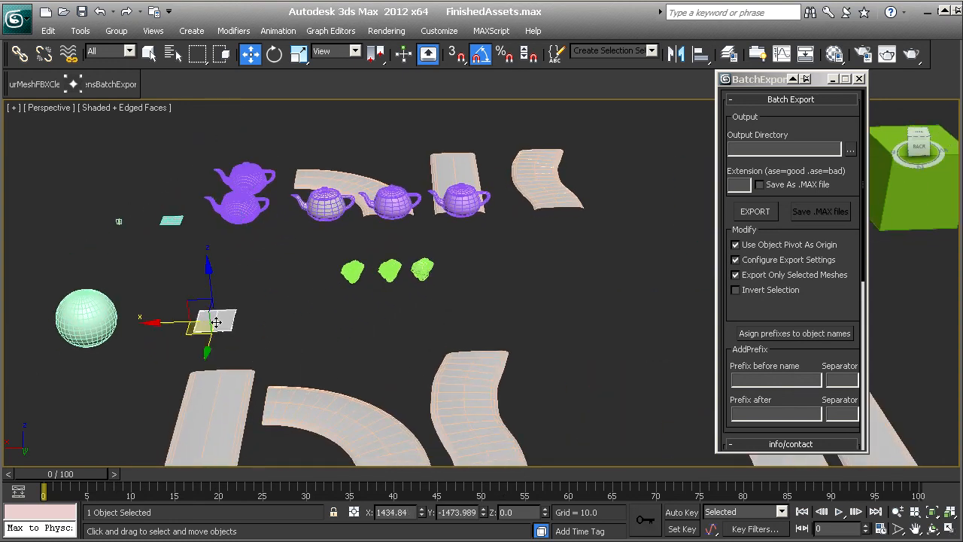
double_click(382, 512)
text(0)
double_click(466, 512)
text(0)
key(Return)
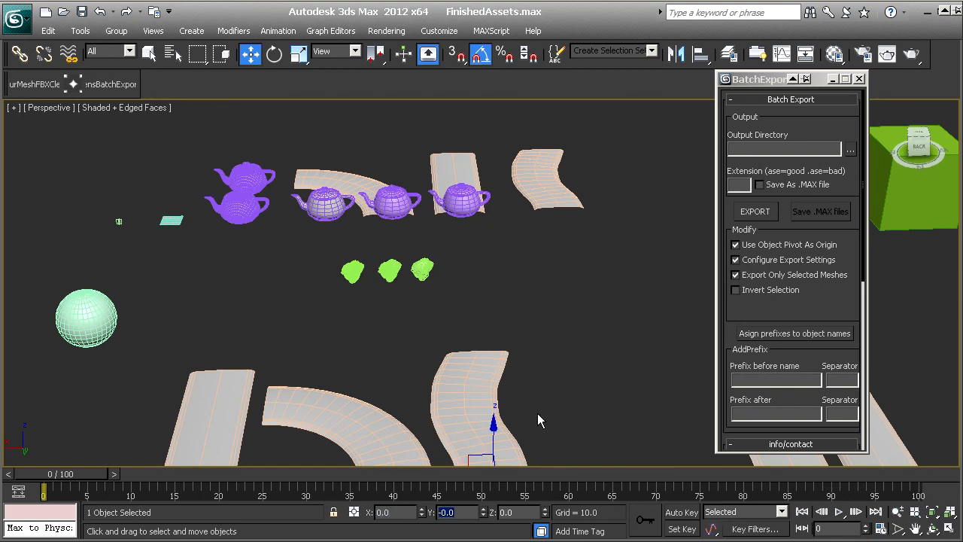
- Move the small flat plane back beside the sphere, to about X 1531, Y -1655
middle_drag(538, 420, 480, 254)
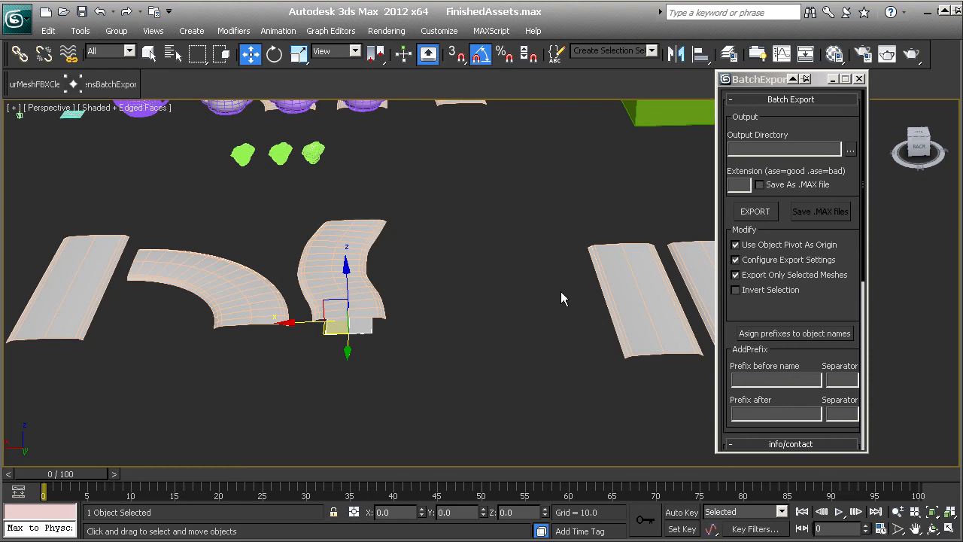
mouse_move(962, 43)
mouse_down()
mouse_move(551, 47)
mouse_move(962, 30)
mouse_up()
middle_drag(361, 298, 539, 373)
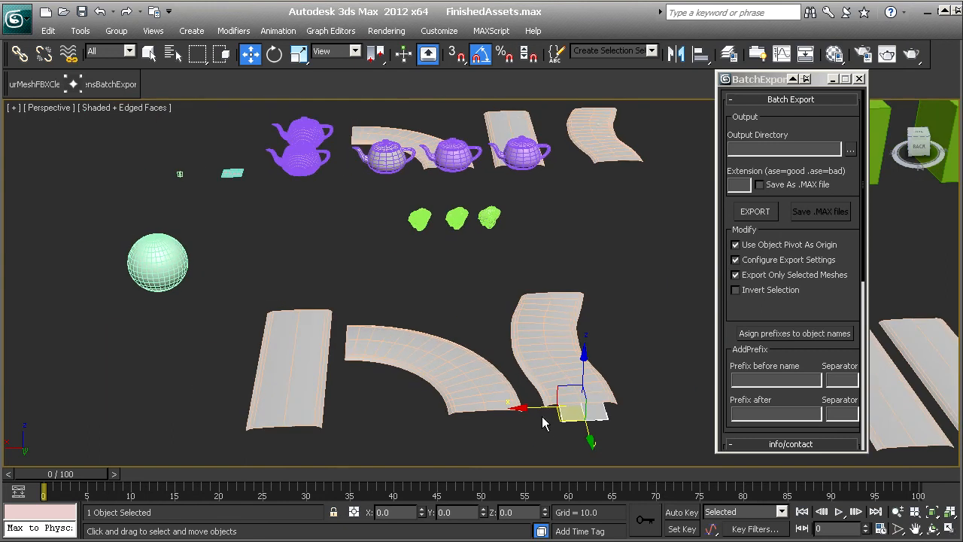
drag(560, 419, 258, 264)
middle_drag(381, 305, 361, 316)
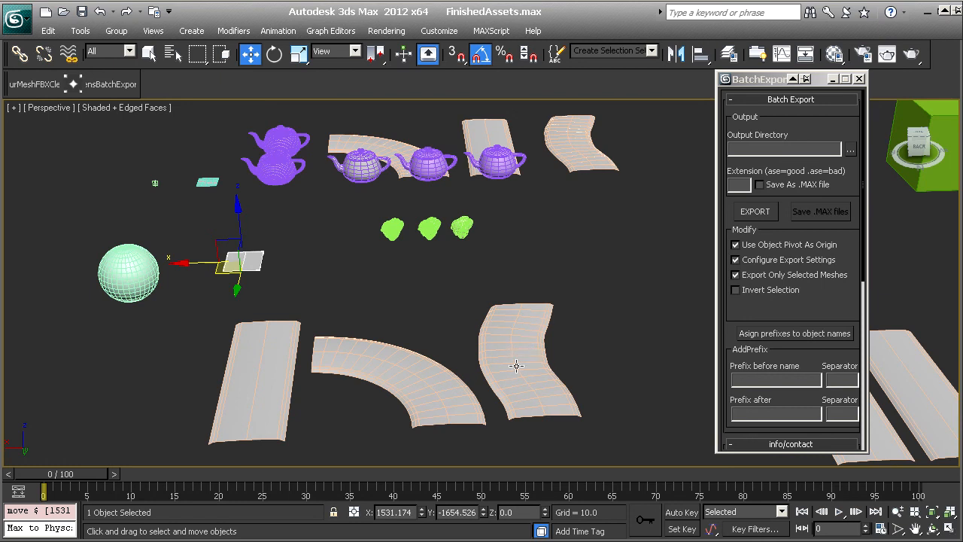
- Close the BatchExport window and draw a plane about 1588 long and 458 wide in empty space, with three width segments
middle_drag(441, 323, 400, 337)
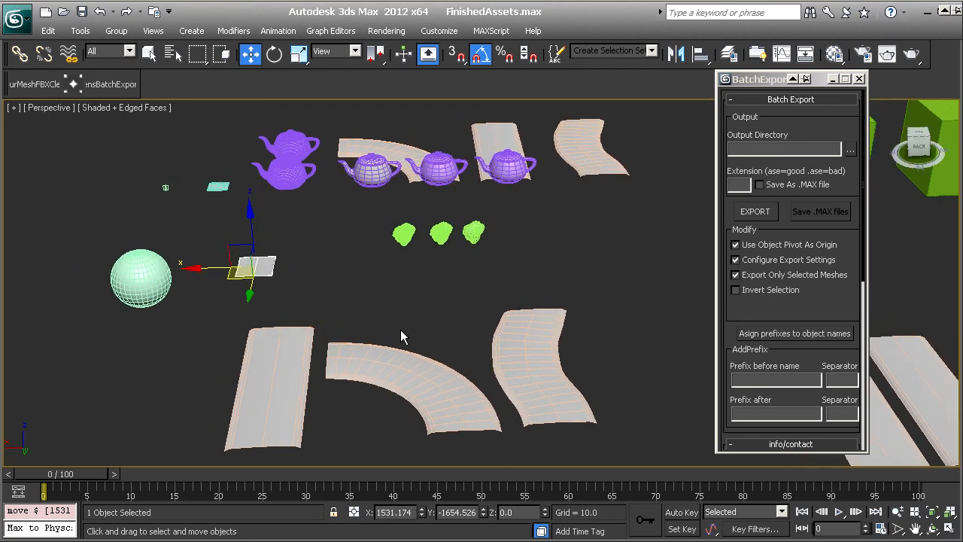
middle_drag(492, 306, 378, 279)
drag(765, 78, 781, 79)
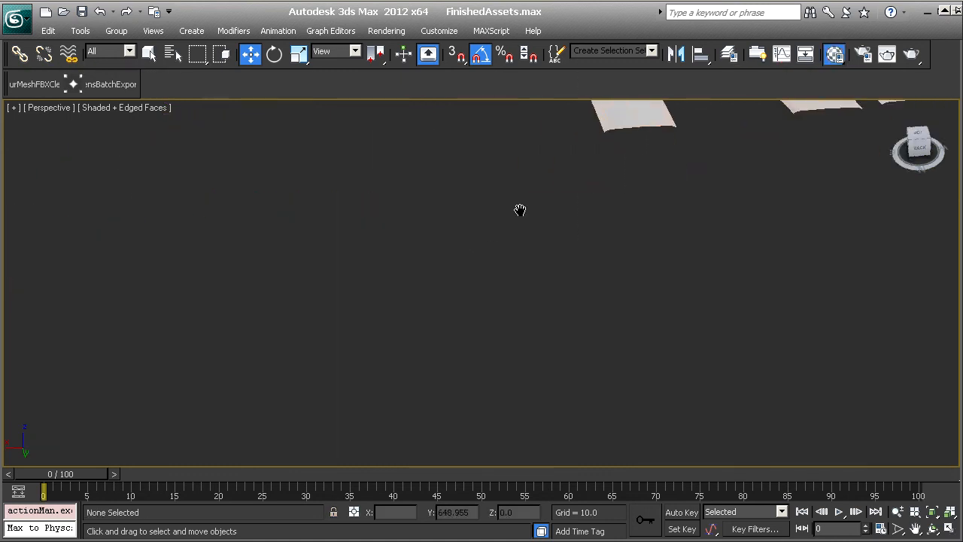
middle_drag(520, 210, 558, 204)
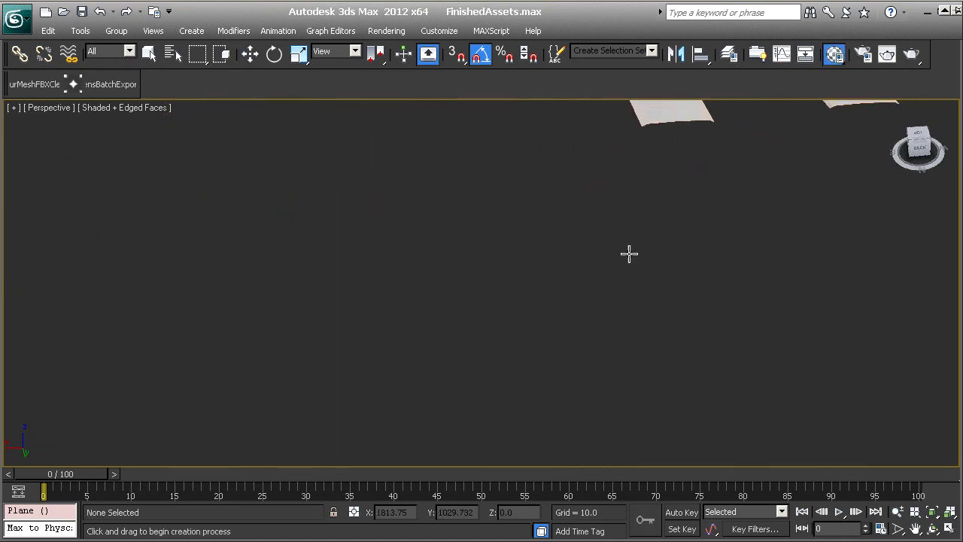
drag(407, 172, 590, 432)
middle_drag(581, 372, 495, 281)
scroll(484, 278, up, 2)
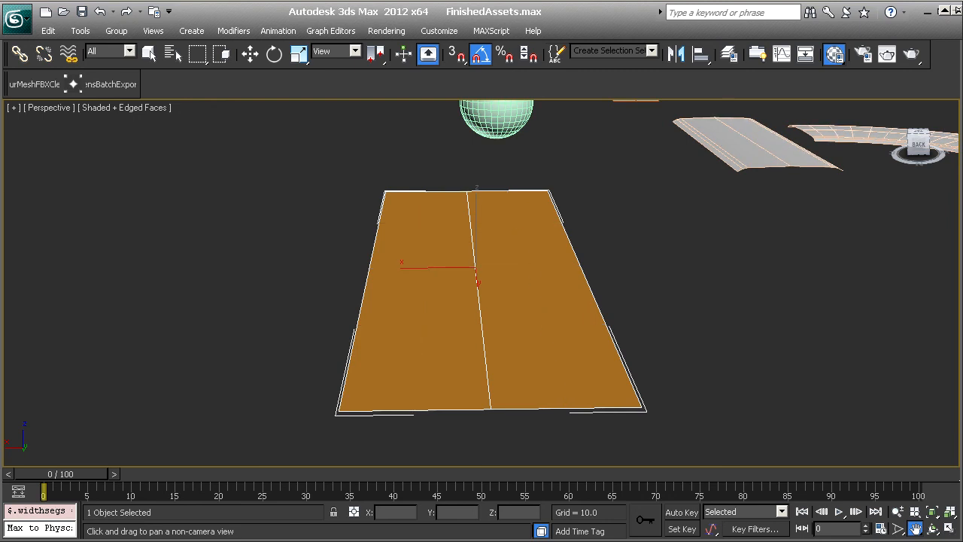
middle_drag(540, 323, 521, 319)
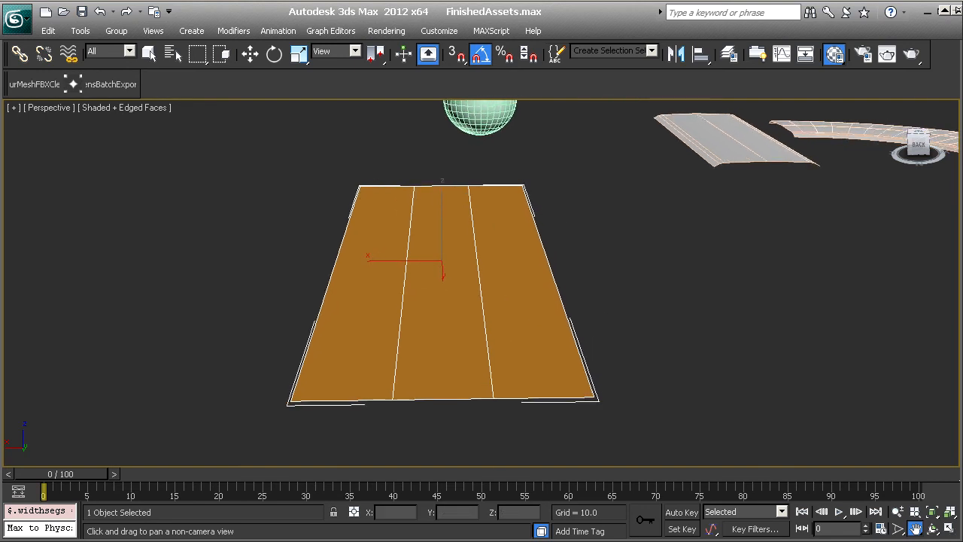
- Show the new plane's parameters and set its length to 1024
drag(962, 16, 573, 14)
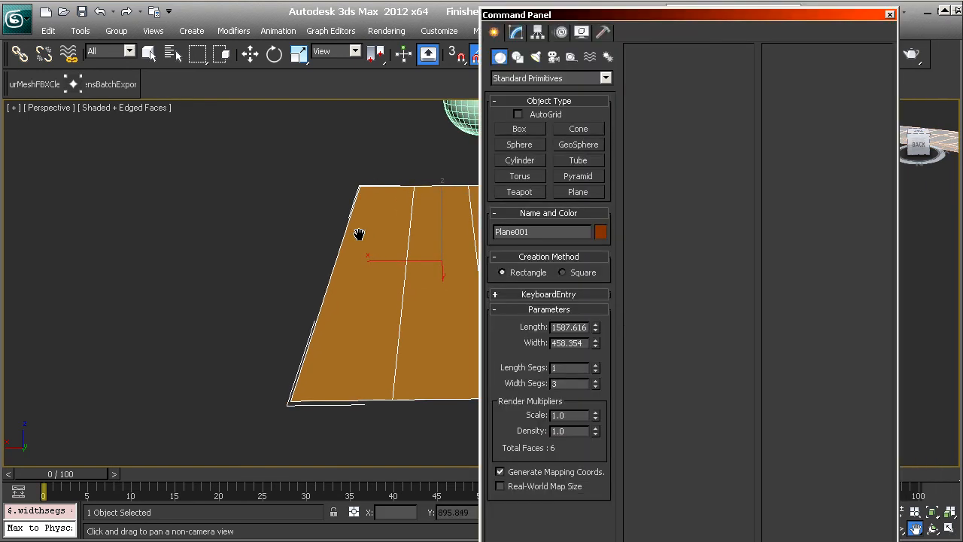
drag(323, 248, 246, 242)
double_click(568, 327)
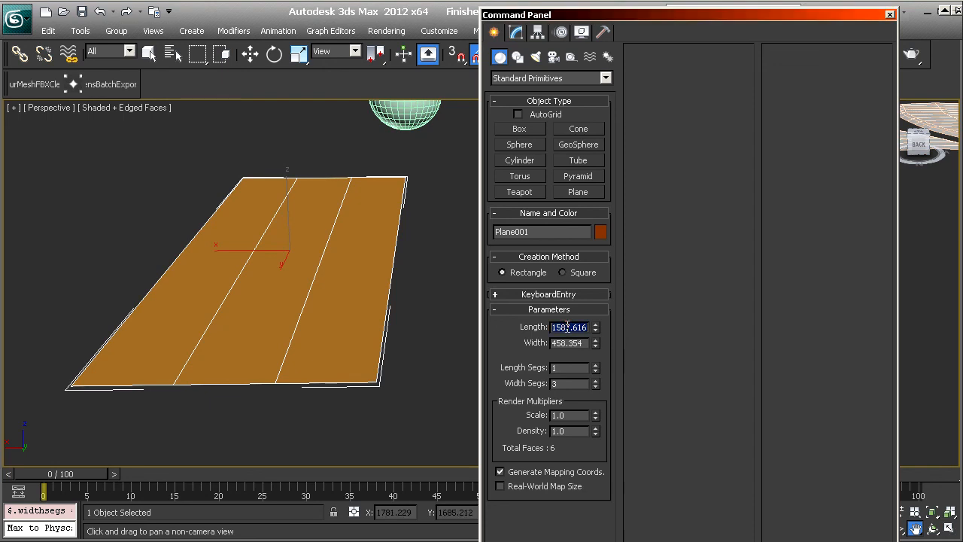
text(1)
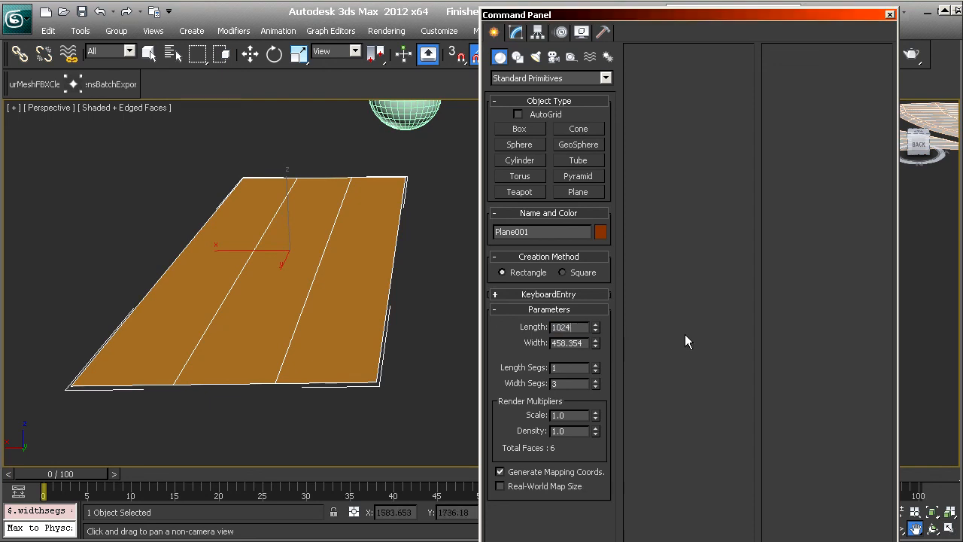
text(024)
key(Return)
key(ctrl+r)
drag(305, 281, 315, 261)
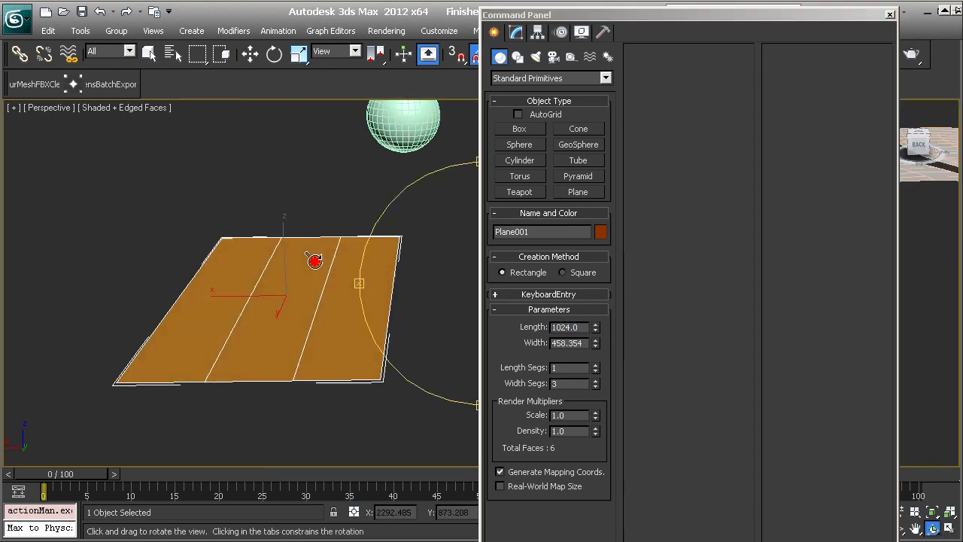
- Set the new plane's width to 256
drag(451, 255, 587, 359)
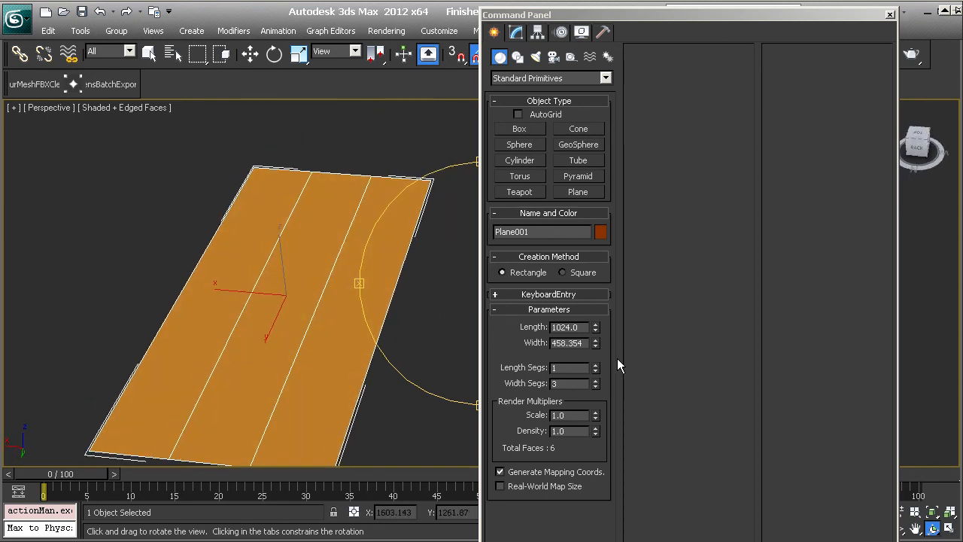
double_click(571, 343)
text(256)
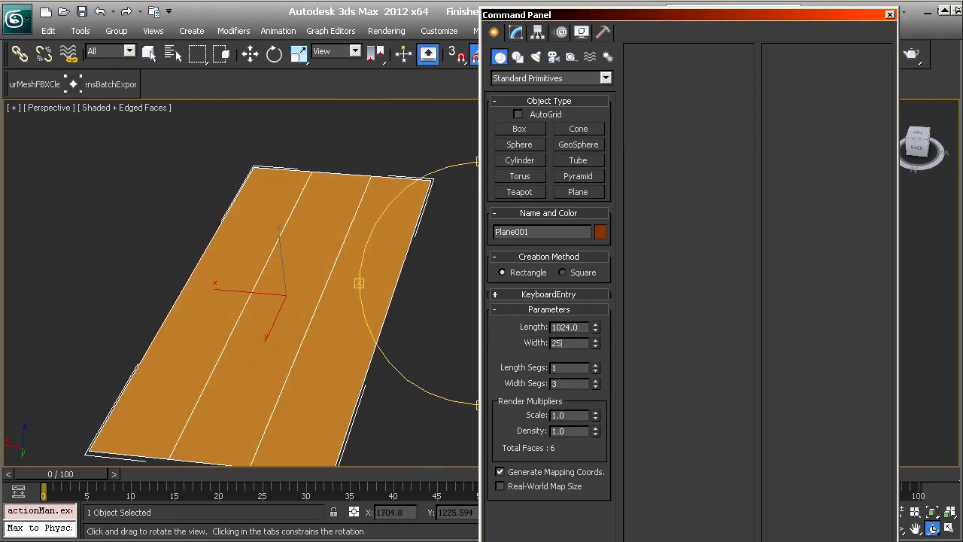
key(Return)
mouse_move(403, 312)
mouse_down()
mouse_move(431, 310)
mouse_move(398, 327)
mouse_up()
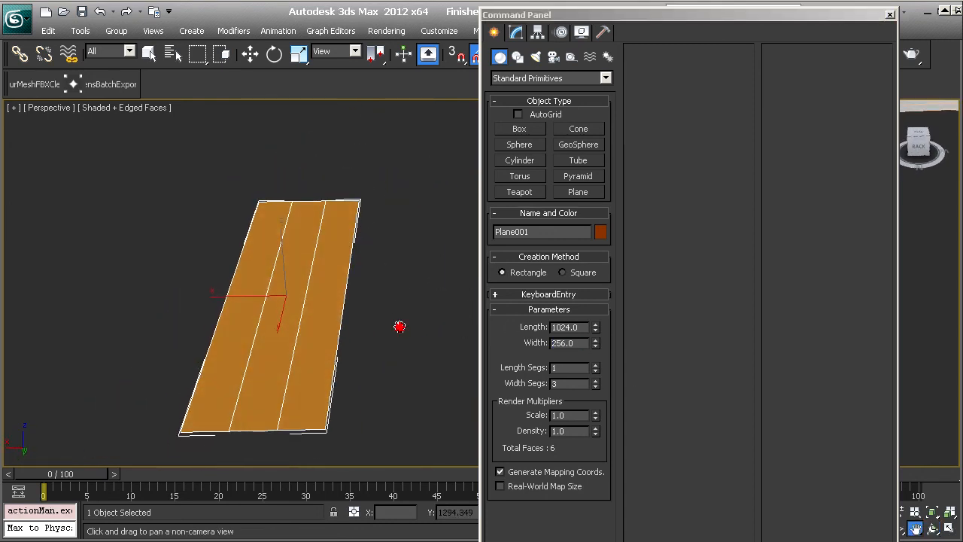
mouse_move(399, 327)
middle_down()
mouse_move(428, 299)
mouse_move(416, 322)
middle_up()
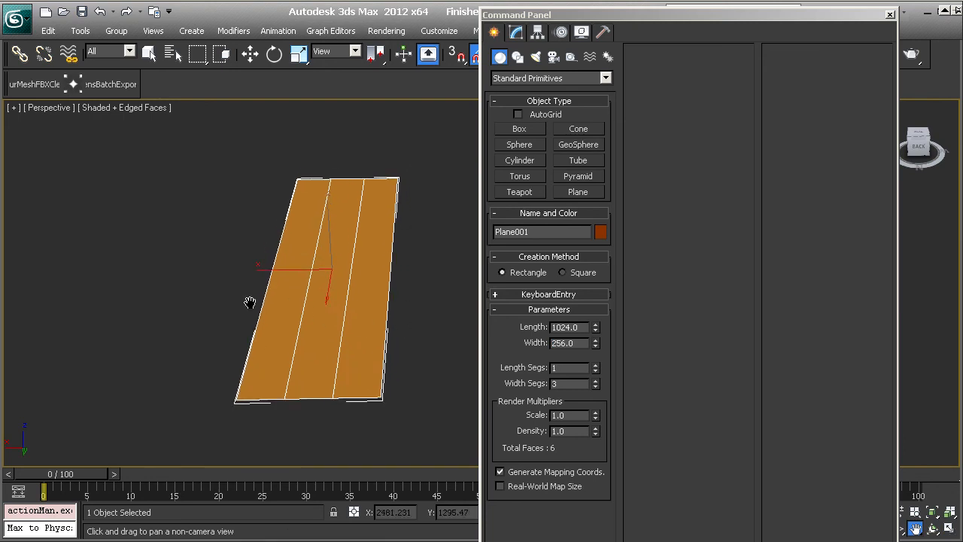
drag(388, 275, 358, 278)
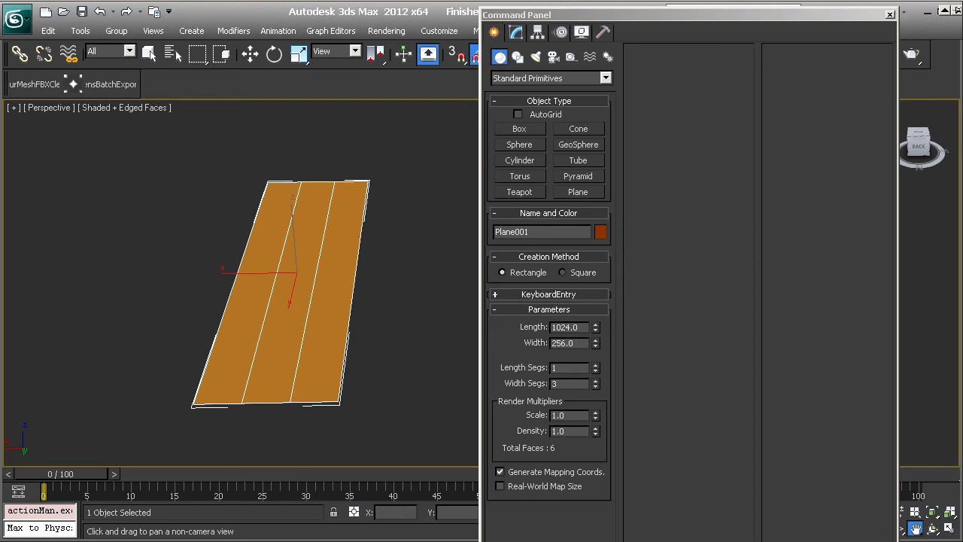
- Switch to IrfanView to check the road_d.tga texture's dimensions and compare them with the plane's length and width in 3ds Max
drag(465, 63, 515, 44)
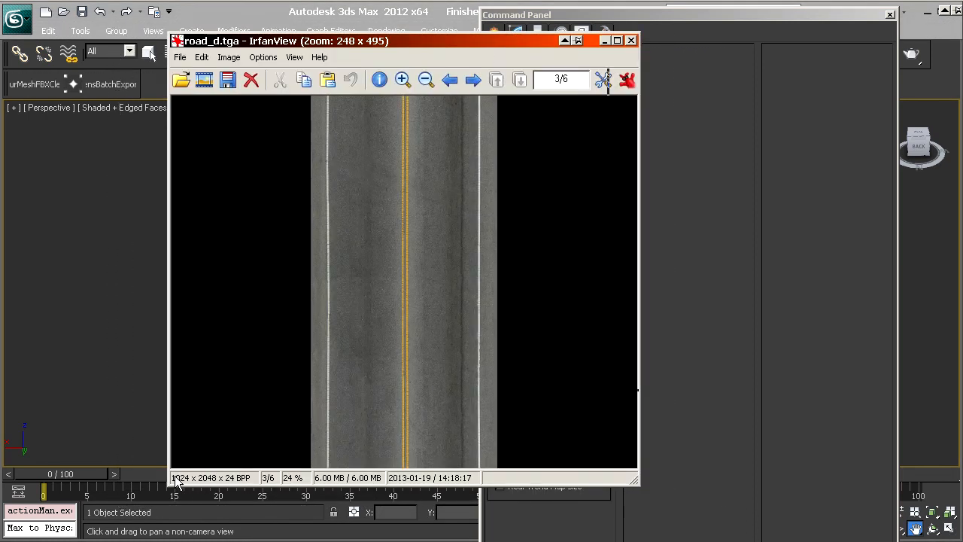
drag(405, 42, 0, 38)
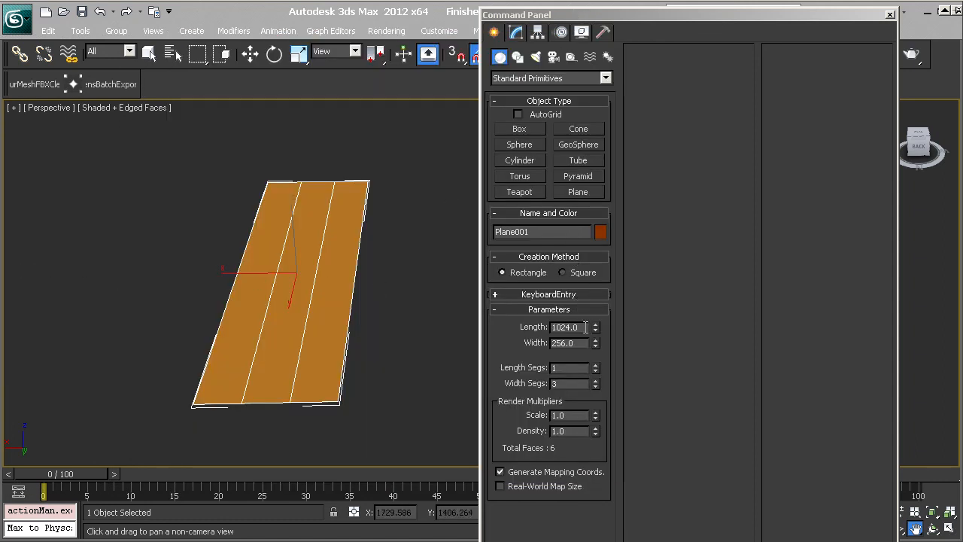
click(552, 343)
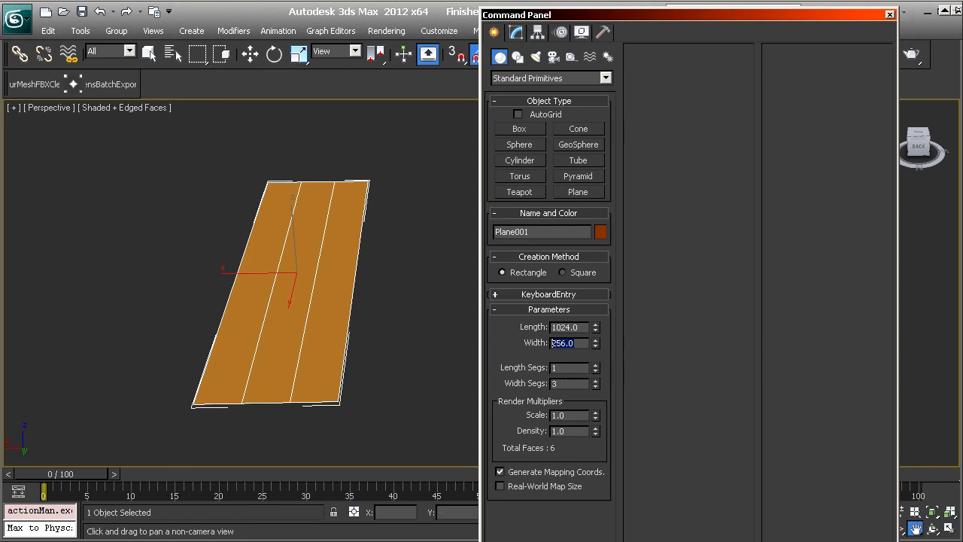
drag(356, 325, 489, 329)
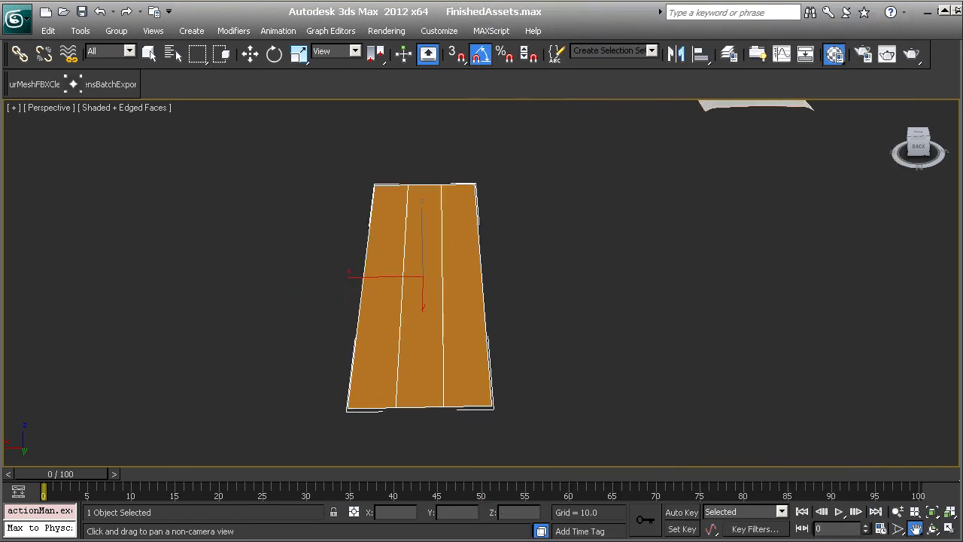
- Add an editing modifier to the plane and raise one outer long edge to about Z 14.3
key(w)
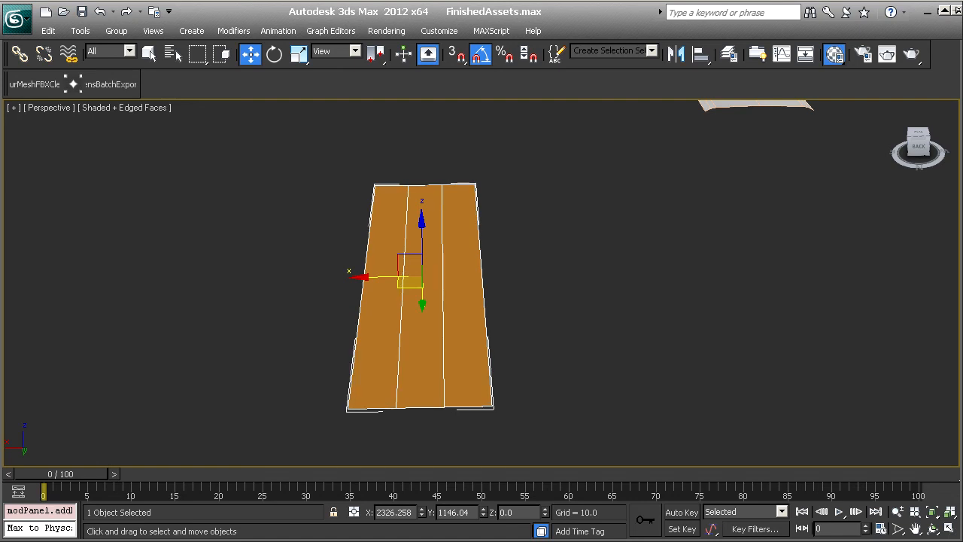
key(2)
click(400, 346)
alt+middle_drag(400, 346, 484, 275)
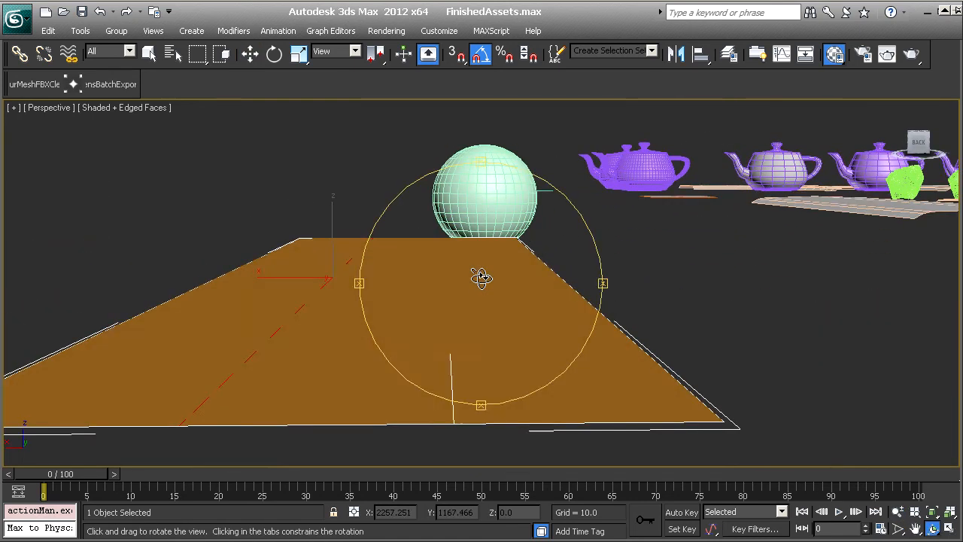
click(560, 278)
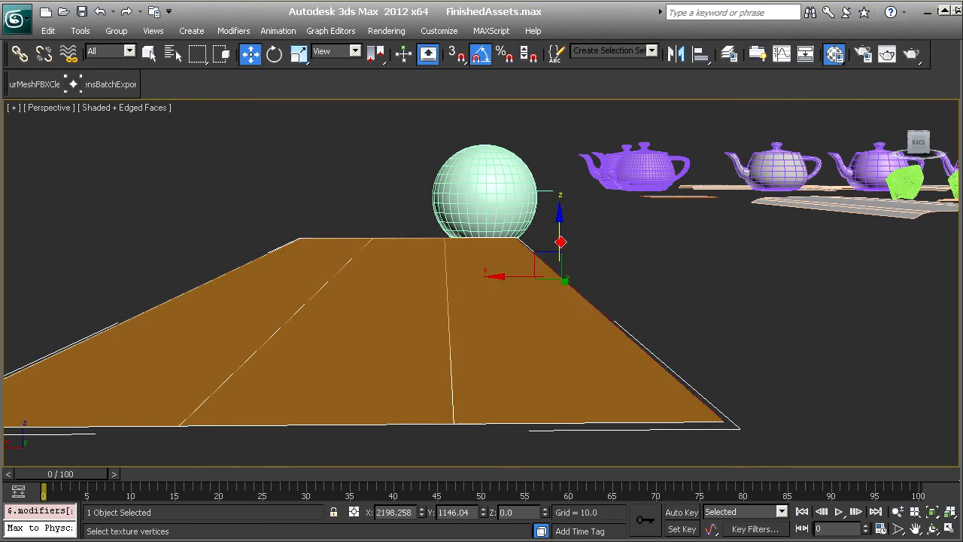
drag(563, 242, 560, 224)
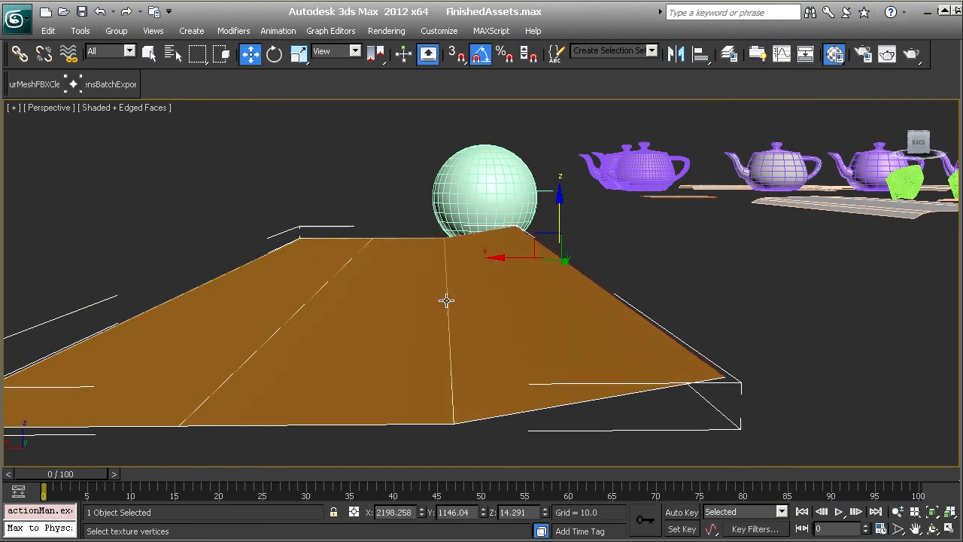
- Raise the plane's two inner long edges, leaving only the opposite outer edge at ground level
click(447, 301)
drag(447, 237, 447, 215)
mouse_move(505, 313)
alt+middle_down()
mouse_move(490, 305)
mouse_move(474, 314)
mouse_move(508, 315)
mouse_move(492, 320)
alt+middle_up()
click(497, 346)
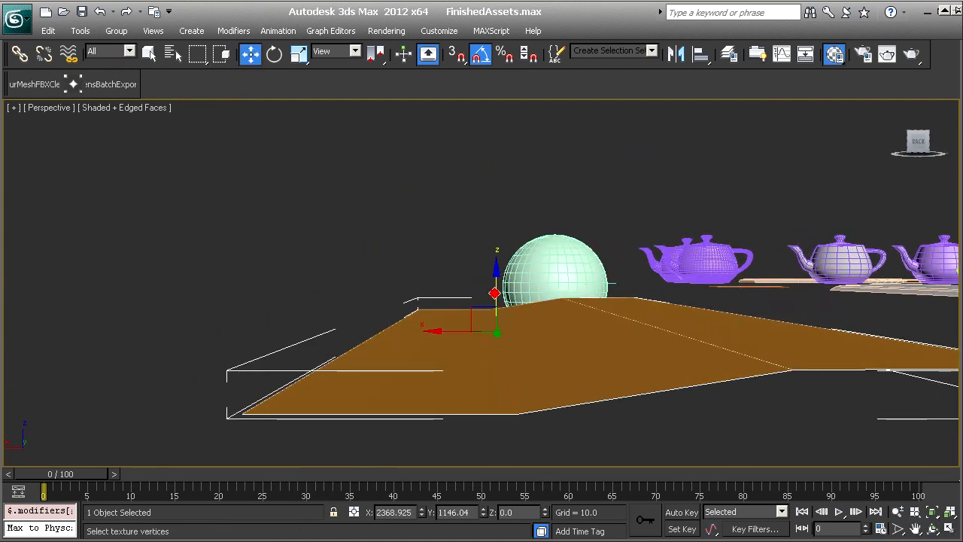
middle_drag(561, 333, 609, 351)
- Move the plane's inner long edges along X toward the low outer edge to shape a narrow, sloped road shoulder
click(611, 342)
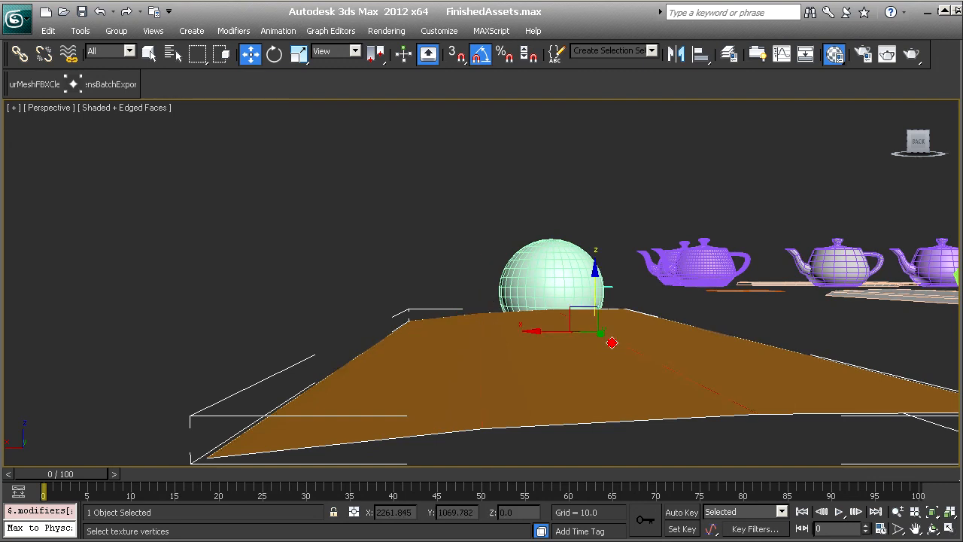
drag(544, 332, 400, 329)
middle_drag(608, 349, 497, 336)
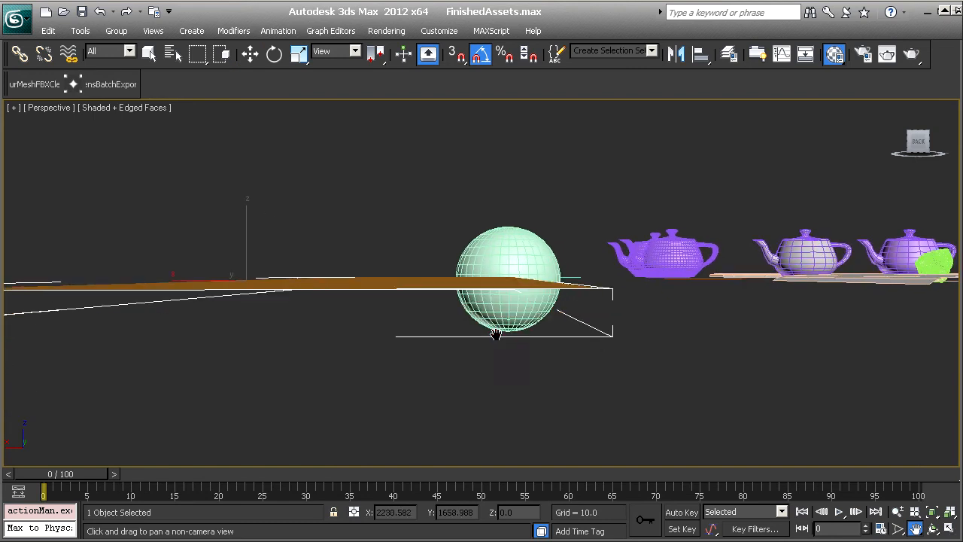
key(w)
click(544, 282)
alt+middle_drag(379, 316, 356, 307)
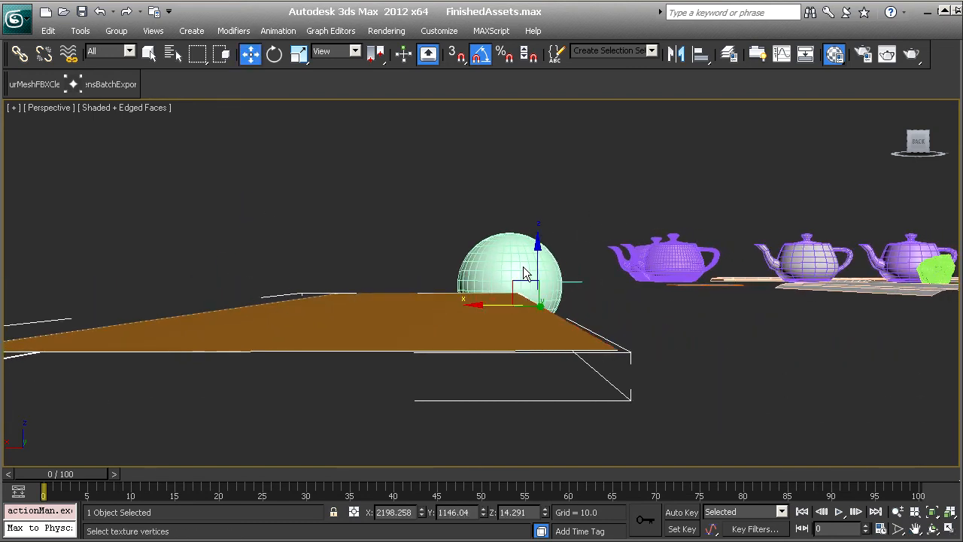
middle_drag(286, 315, 490, 309)
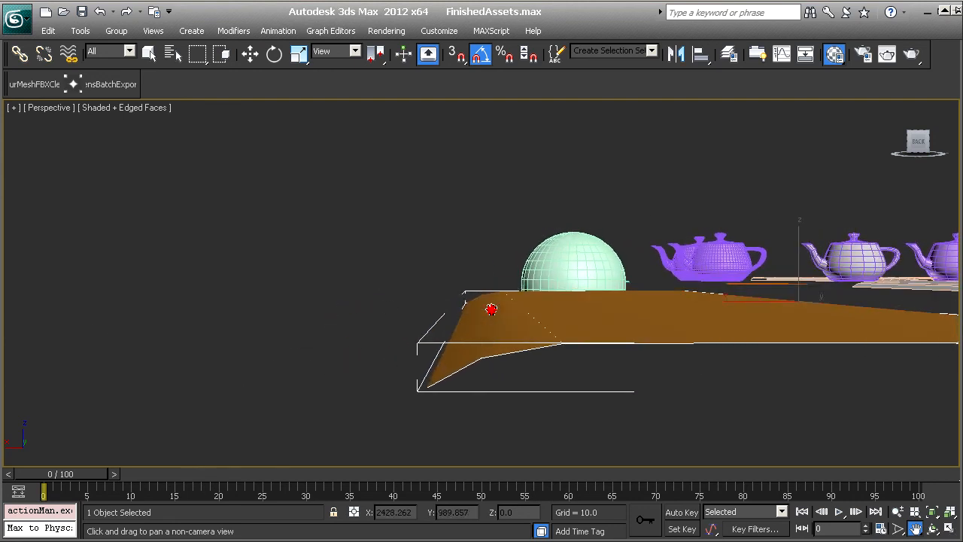
key(w)
click(480, 307)
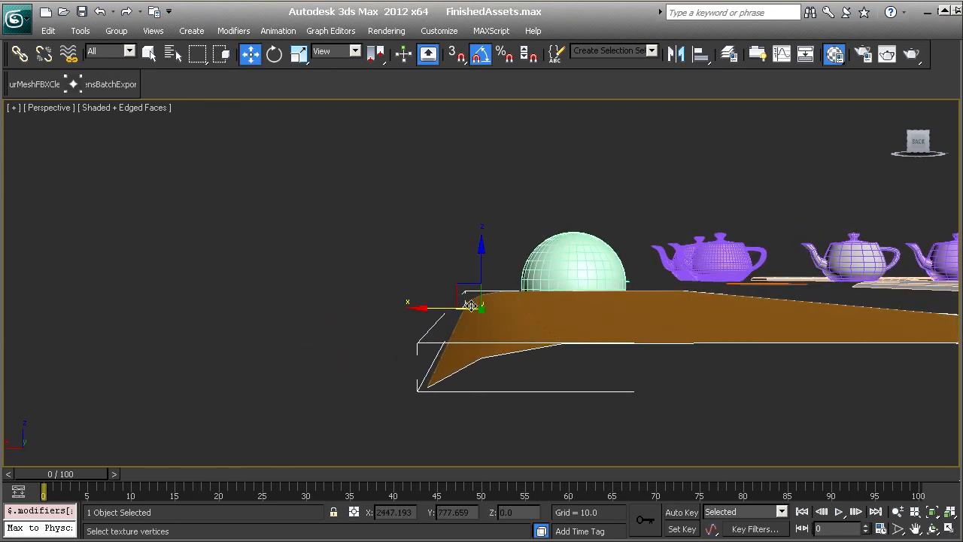
drag(471, 305, 465, 303)
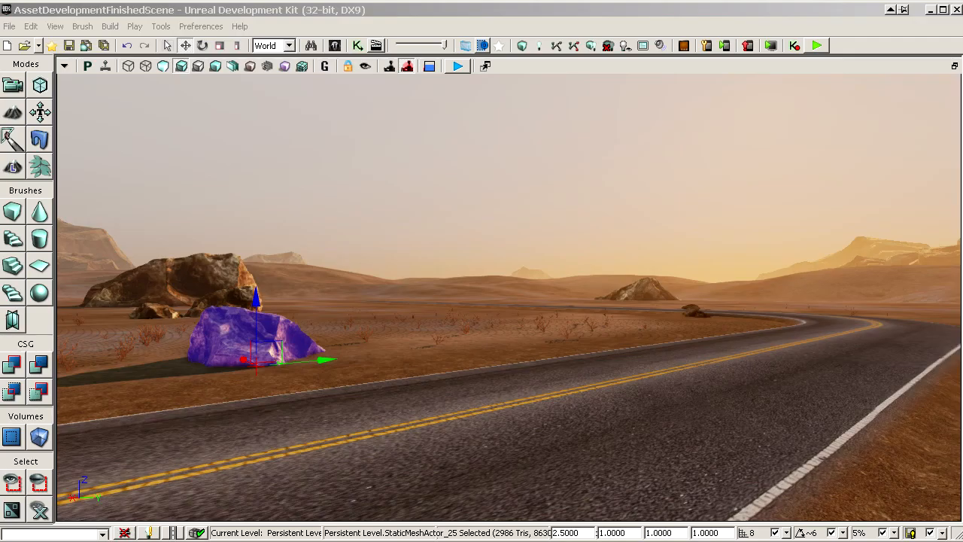
- Switch to Unreal Development Kit, examine how the road mesh's sloped edge meets the desert terrain, and return to 3ds Max
drag(533, 331, 567, 324)
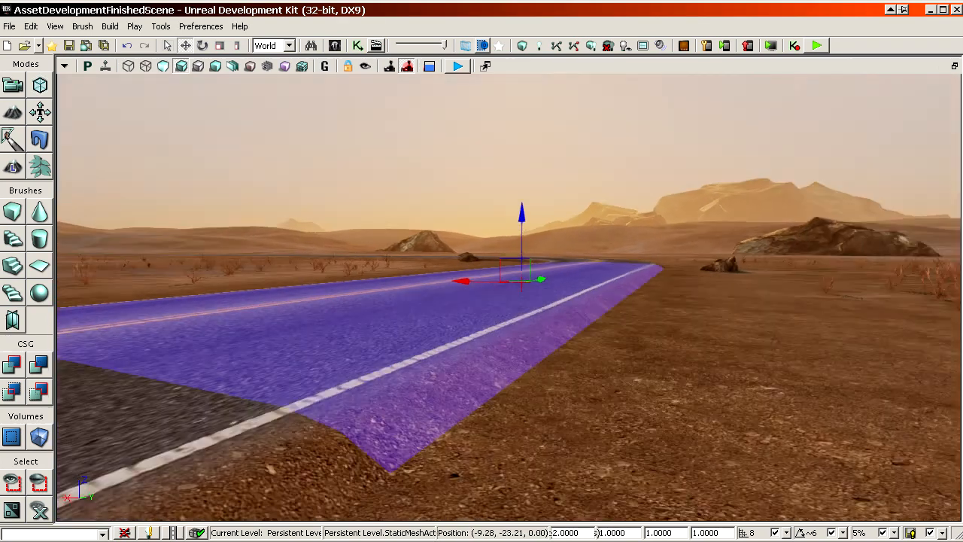
mouse_move(567, 323)
right_down()
mouse_move(570, 354)
mouse_move(570, 343)
right_up()
drag(570, 343, 607, 308)
click(636, 231)
right_drag(632, 237, 596, 379)
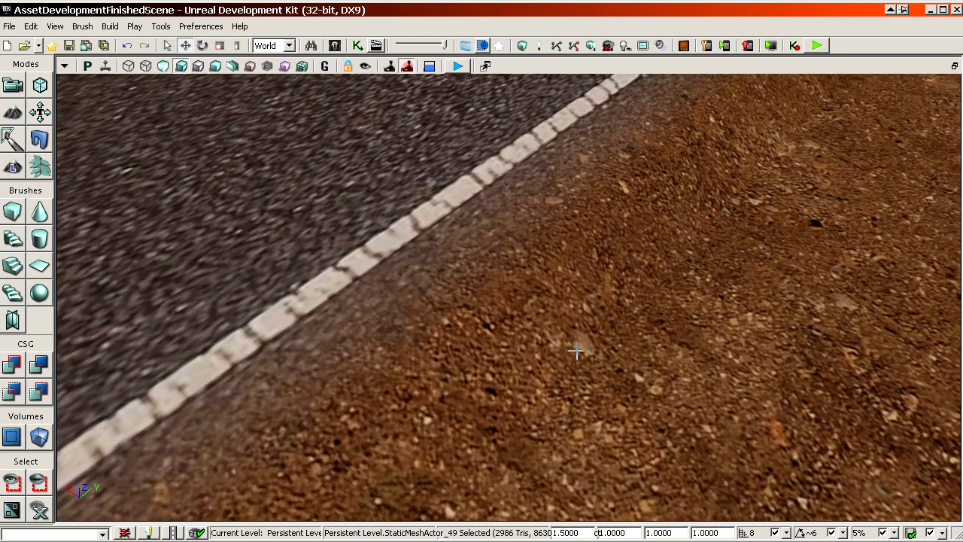
right_drag(596, 378, 585, 339)
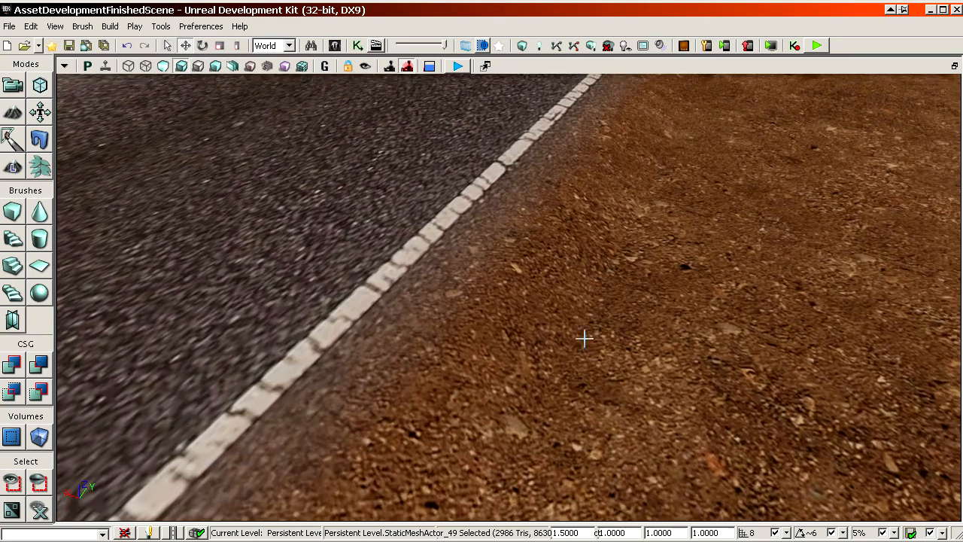
right_drag(585, 305, 615, 342)
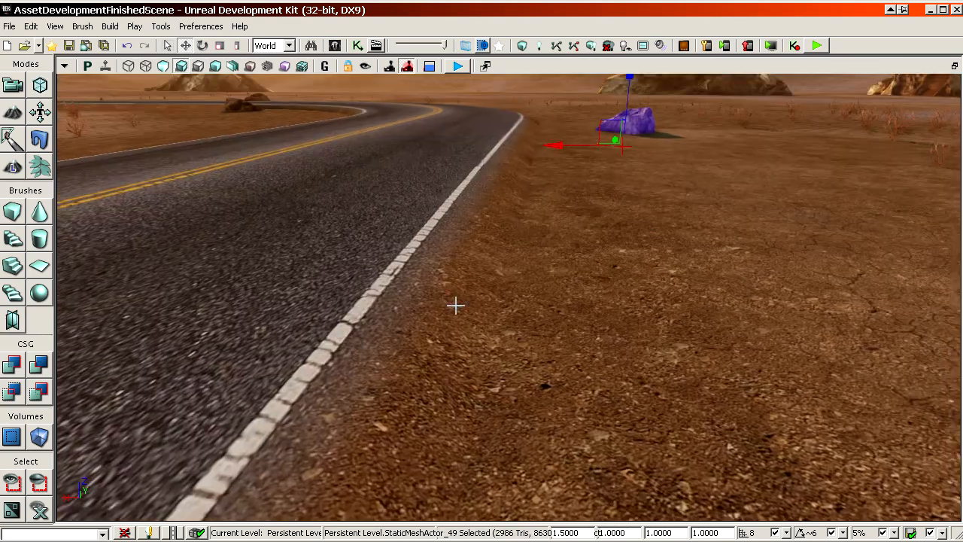
right_drag(456, 304, 527, 274)
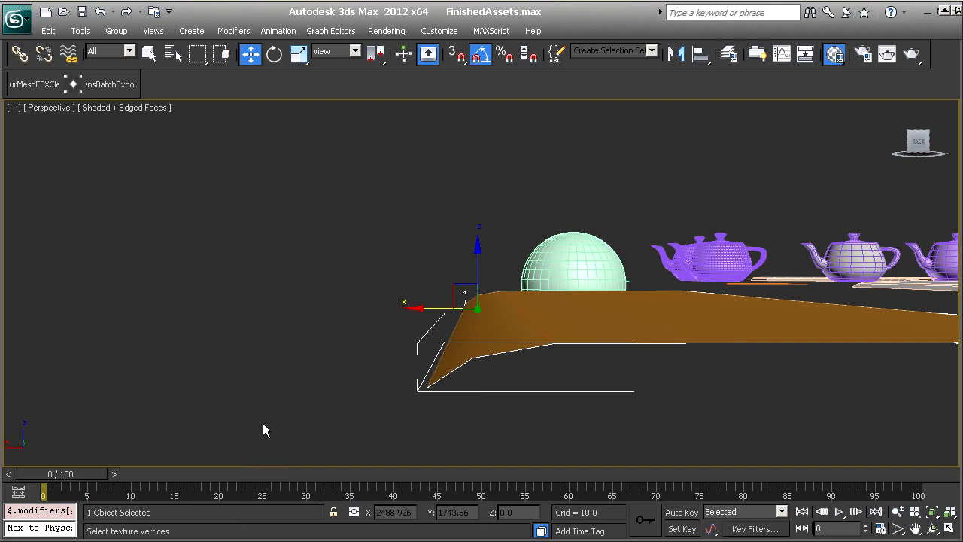
alt+middle_drag(263, 423, 323, 359)
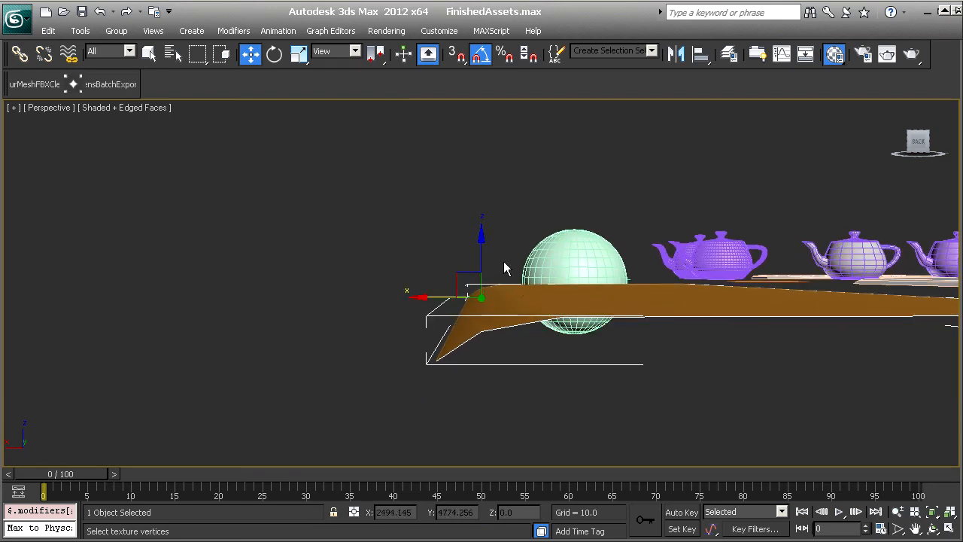
- Apply the asphalt road material with painted lines to the sloped plane
middle_drag(565, 290, 489, 322)
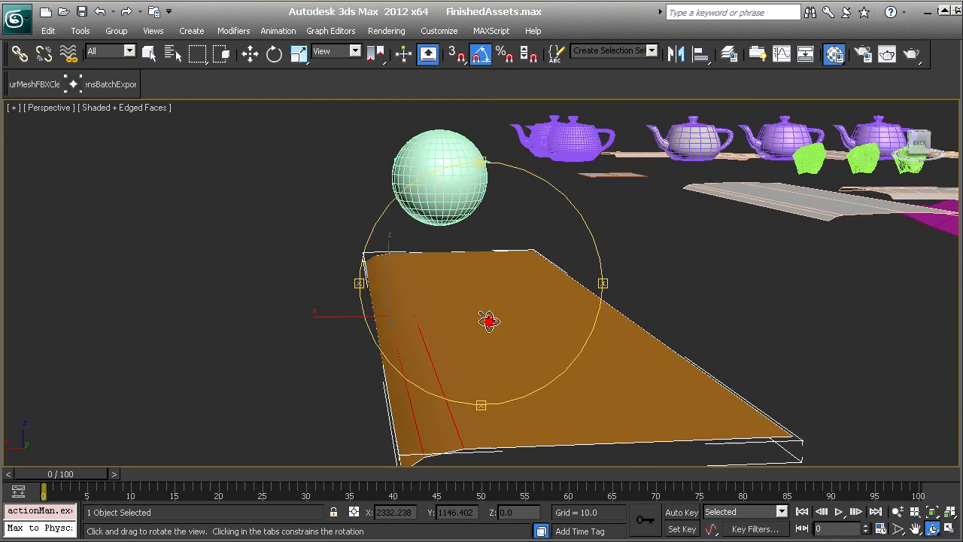
key(w)
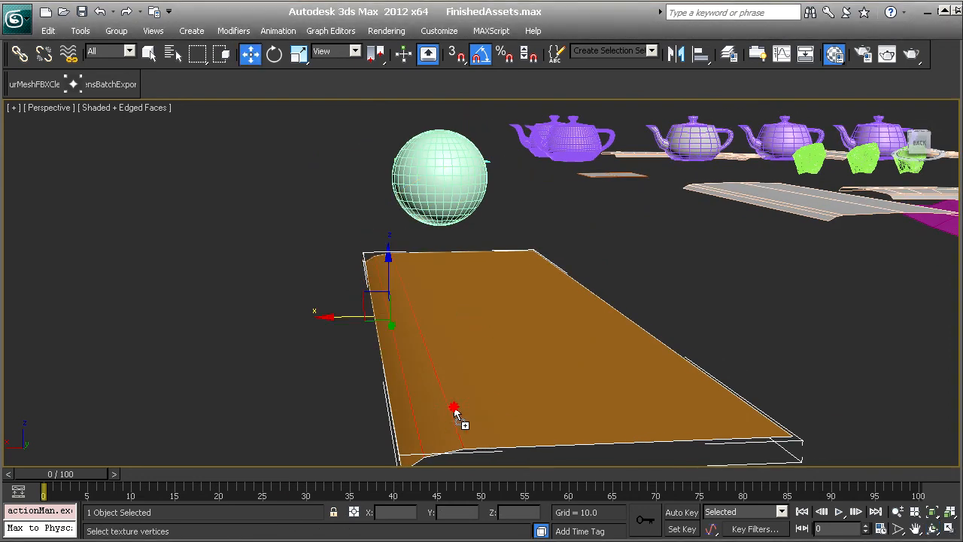
drag(453, 408, 463, 409)
- Select all of the road plane's polygons and clone them sideways along X as an element of the same mesh
middle_drag(572, 393, 466, 310)
key(ctrl+r)
mouse_move(455, 282)
mouse_down()
mouse_move(499, 336)
mouse_move(495, 307)
mouse_move(436, 284)
mouse_up()
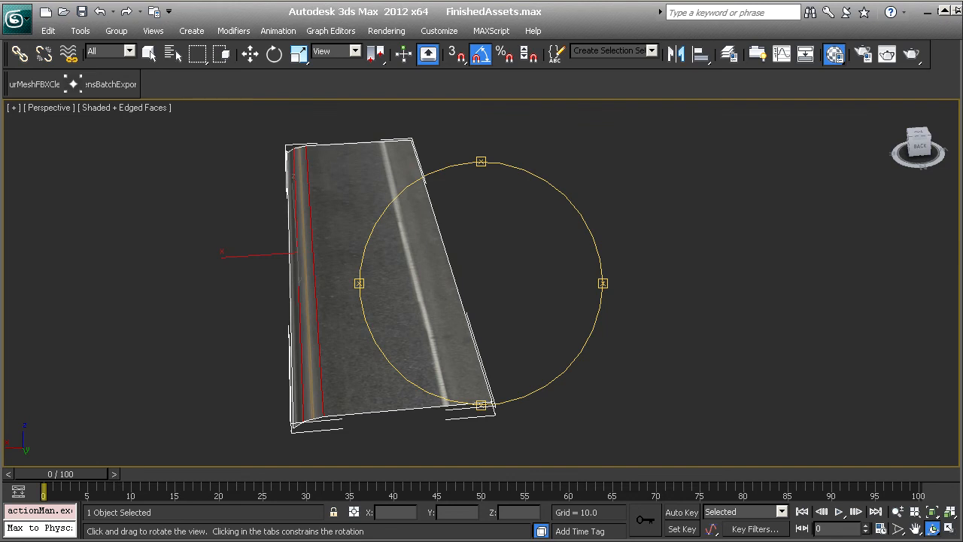
key(w)
key(3)
key(ctrl+a)
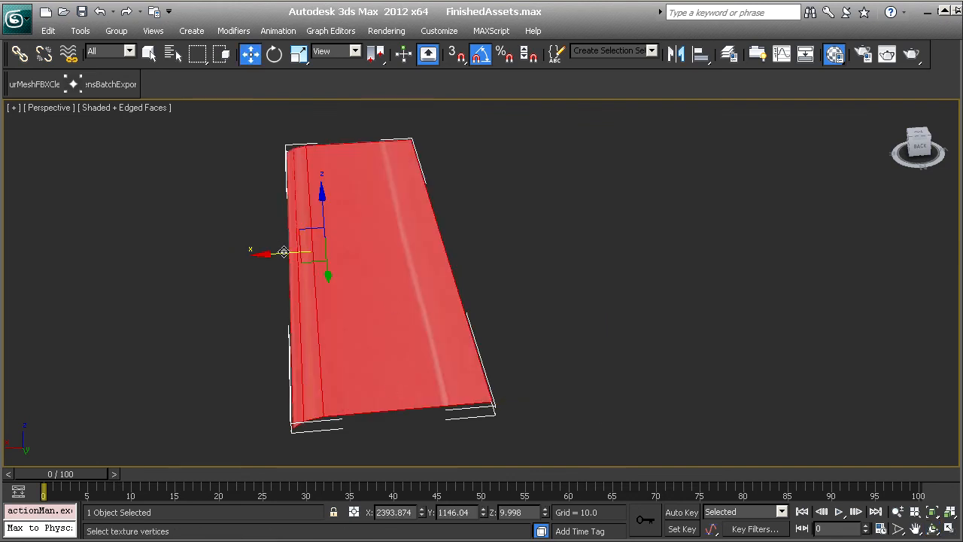
shift+drag(277, 251, 487, 247)
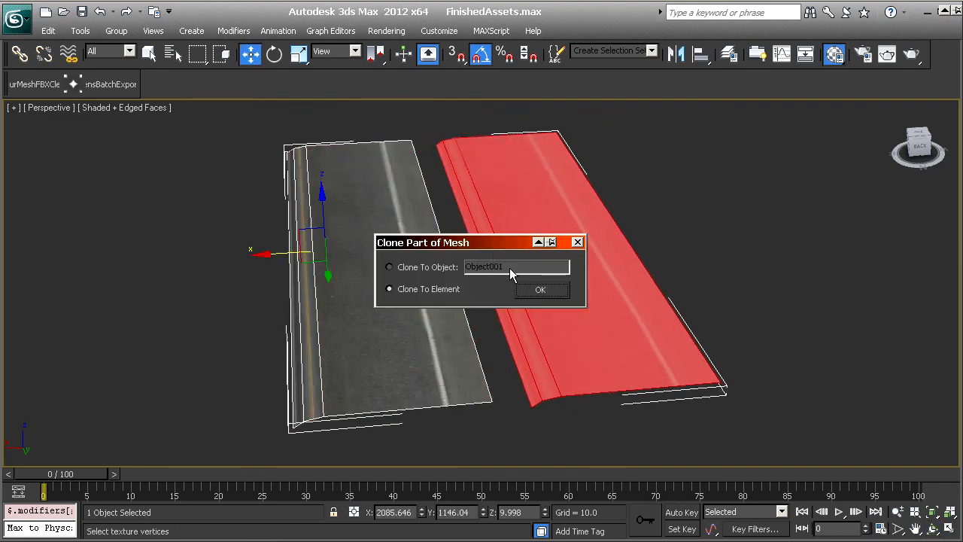
click(546, 290)
- Rotate the cloned half -180 degrees about Z and vertex-snap its inner edge onto the original half's inner edge
key(e)
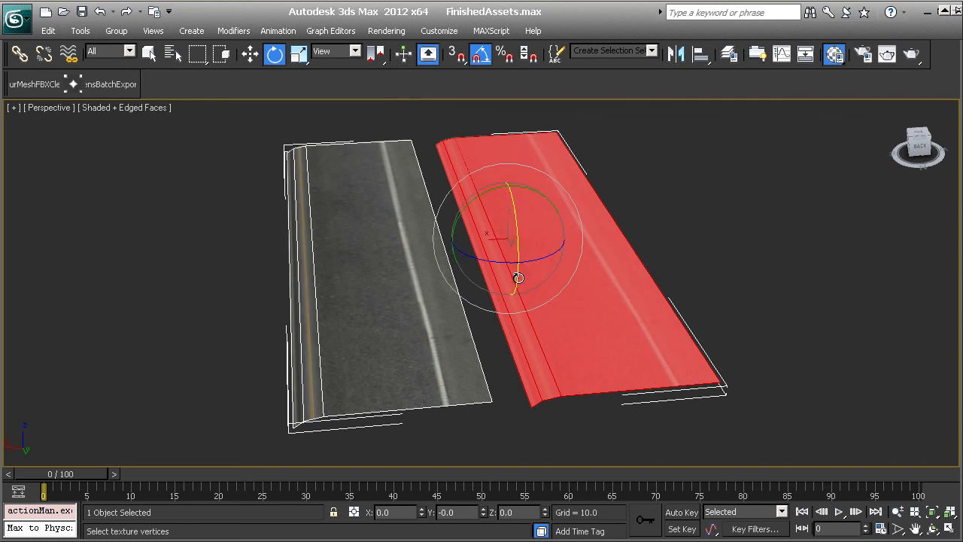
drag(503, 262, 369, 252)
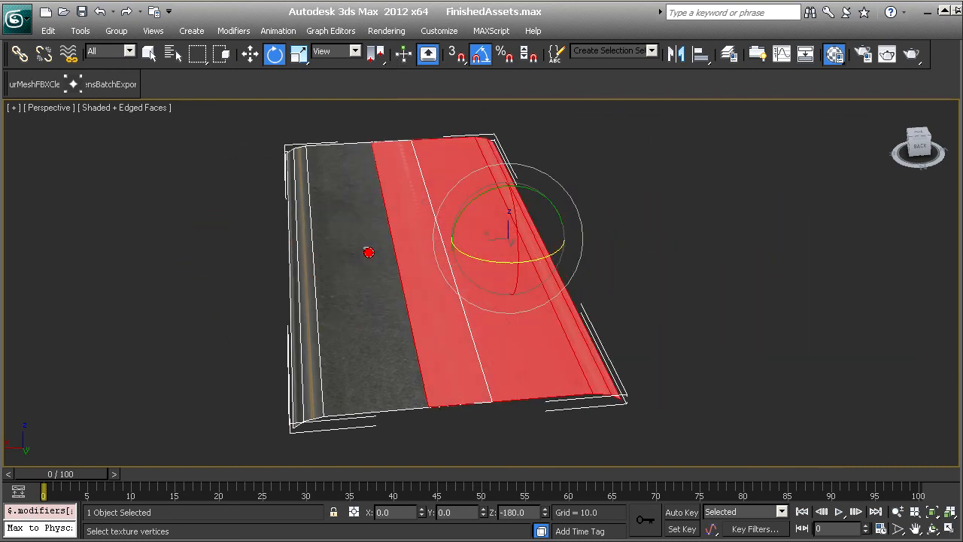
key(w)
key(s)
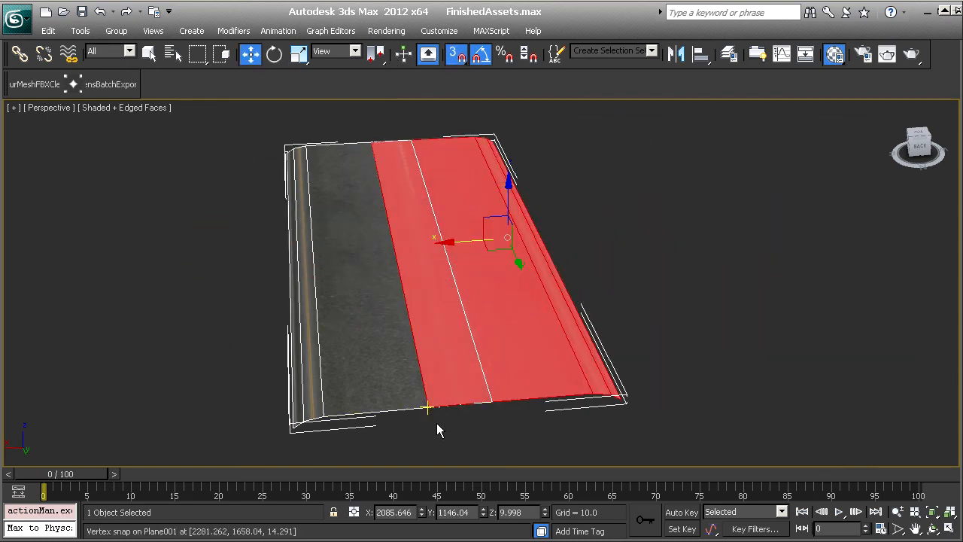
drag(428, 402, 488, 400)
- Select all vertices of the combined road mesh and weld the coincident ones along the centre seam
alt+middle_drag(520, 373, 398, 332)
click(397, 331)
key(1)
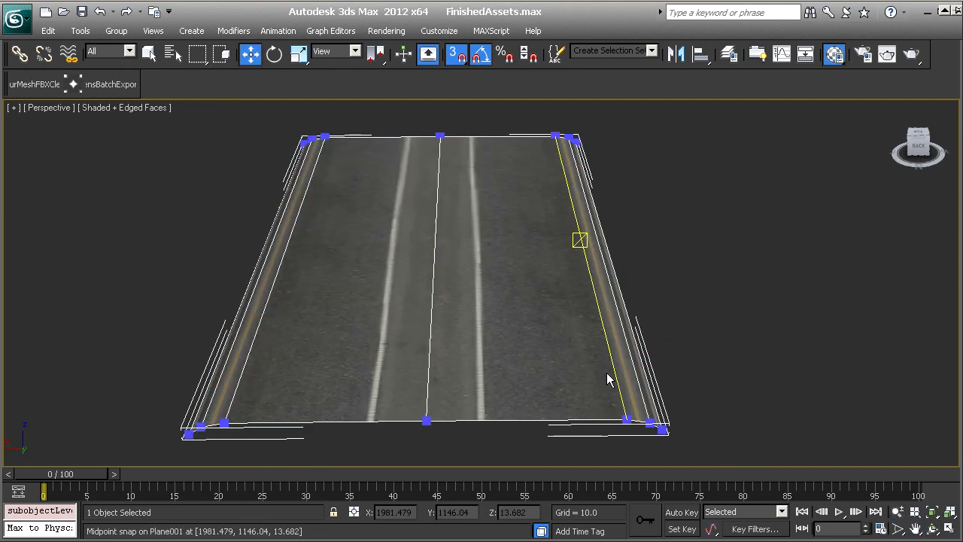
scroll(609, 378, down, 5)
drag(643, 400, 361, 196)
scroll(514, 323, up, 5)
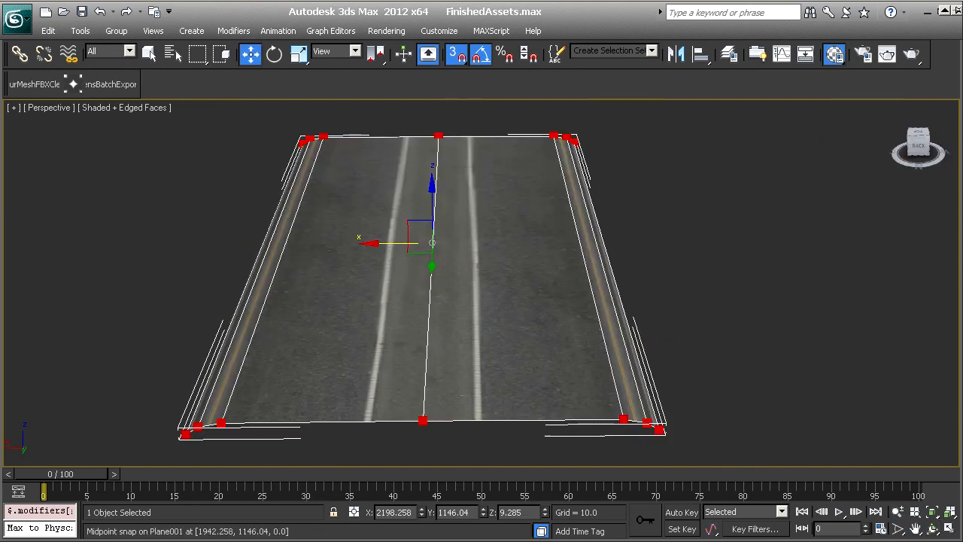
click(777, 377)
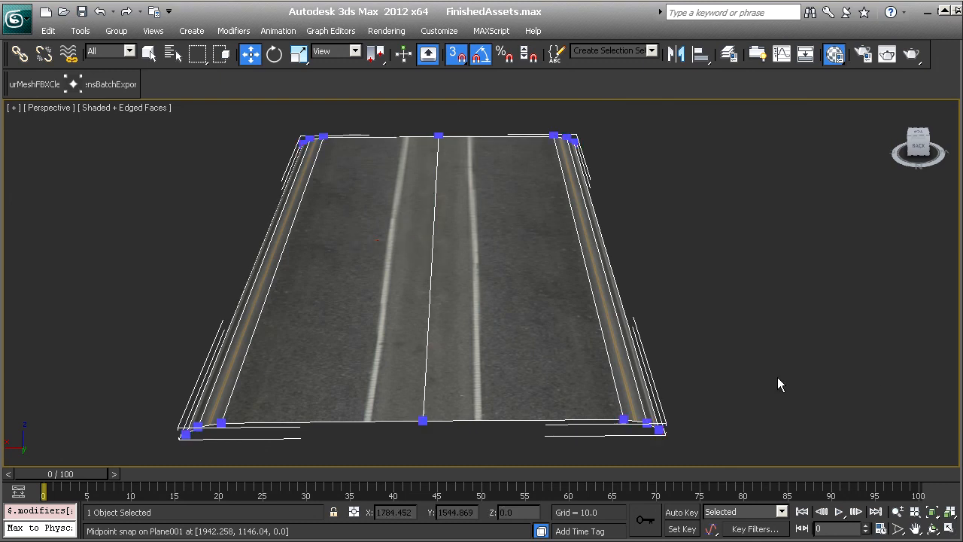
- Turn off vertex snapping, examine the full road from several angles, and compare its shoulder with the road in Unreal Development Kit
key(ctrl+r)
drag(557, 370, 495, 310)
key(Escape)
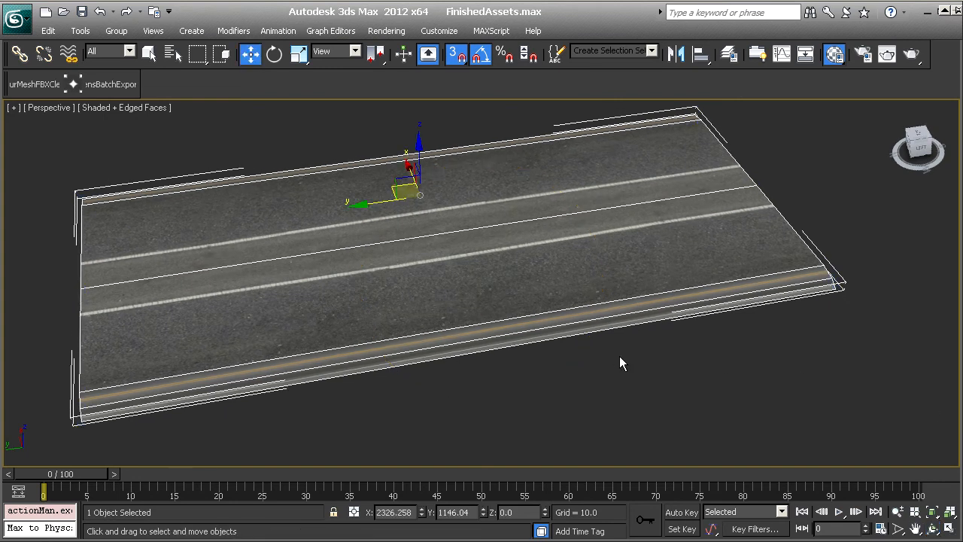
key(ctrl+r)
drag(490, 249, 597, 224)
key(Escape)
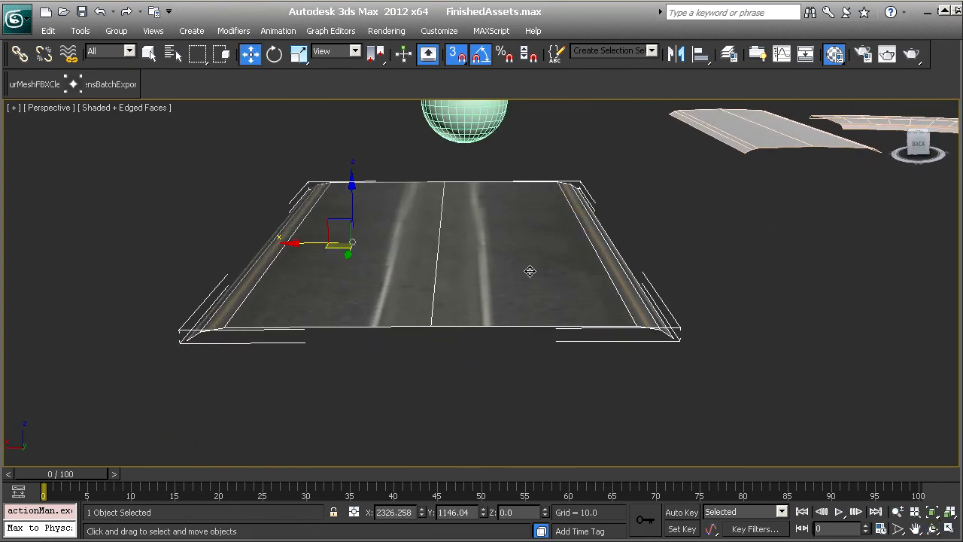
key(s)
middle_drag(387, 243, 380, 251)
key(ctrl+r)
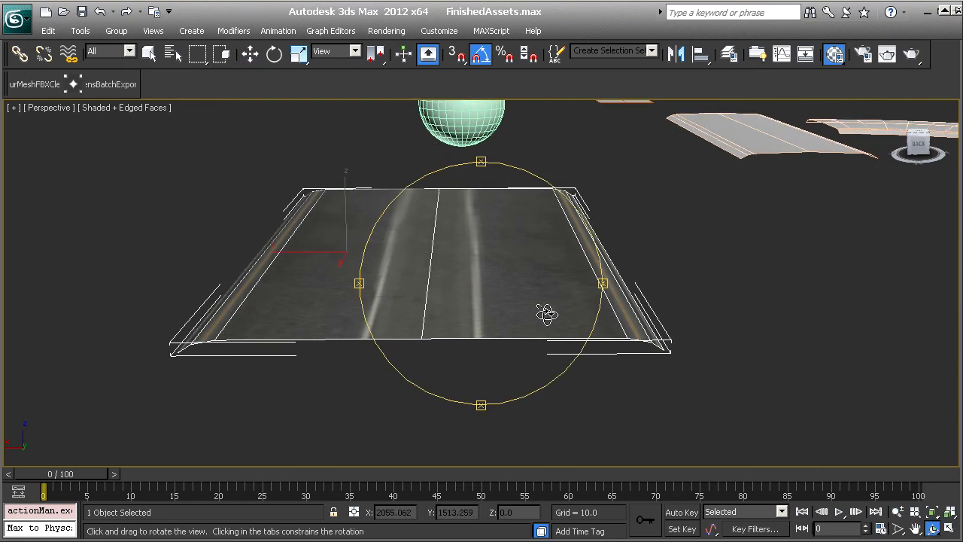
drag(546, 314, 417, 282)
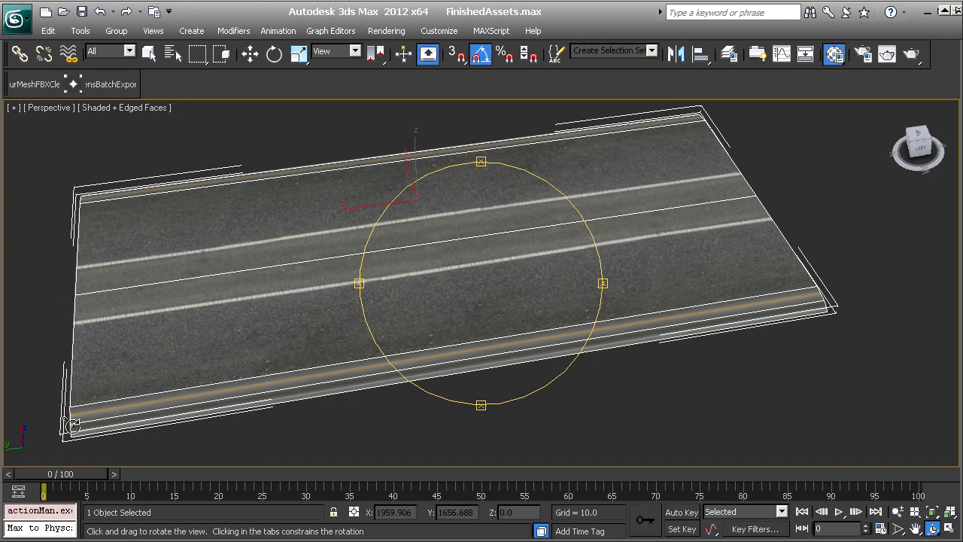
drag(454, 282, 492, 263)
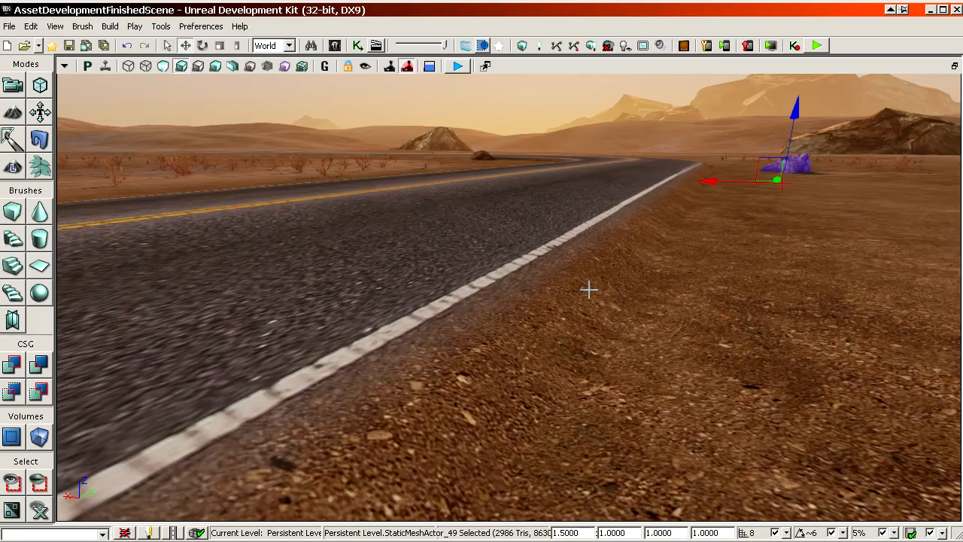
drag(589, 290, 796, 504)
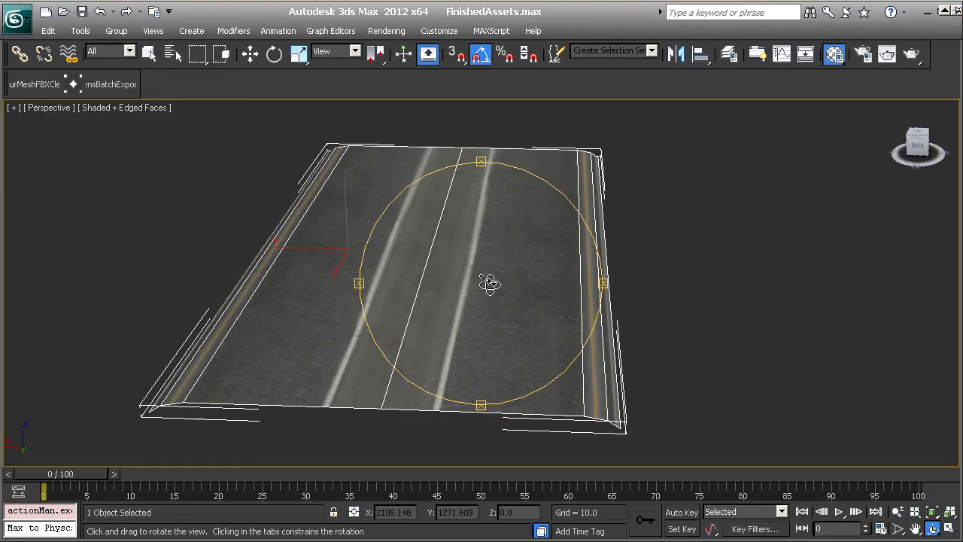
drag(490, 279, 612, 242)
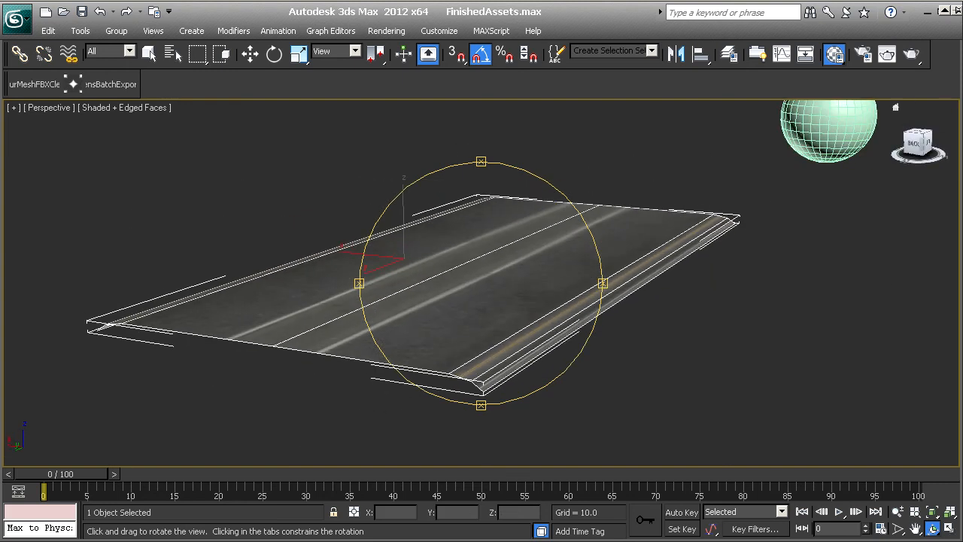
- Center the road's pivot on the mesh and set the pivot's Z position to 1.0
key(w)
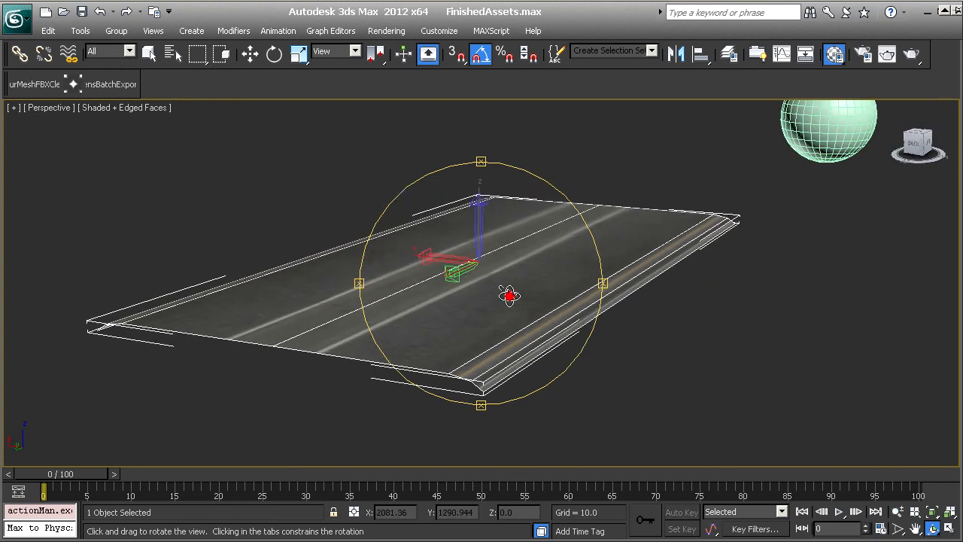
drag(509, 295, 534, 279)
right_click(580, 343)
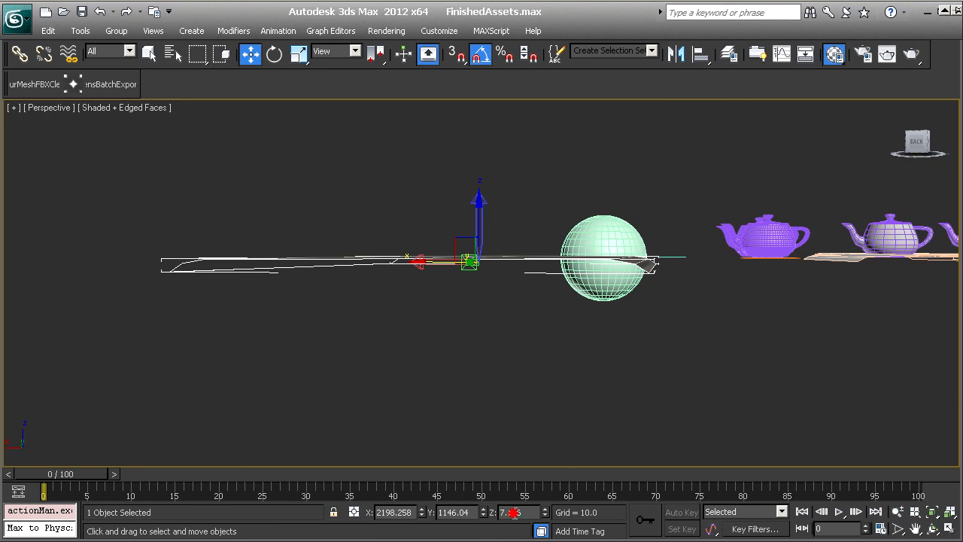
key(ctrl+r)
drag(585, 260, 481, 285)
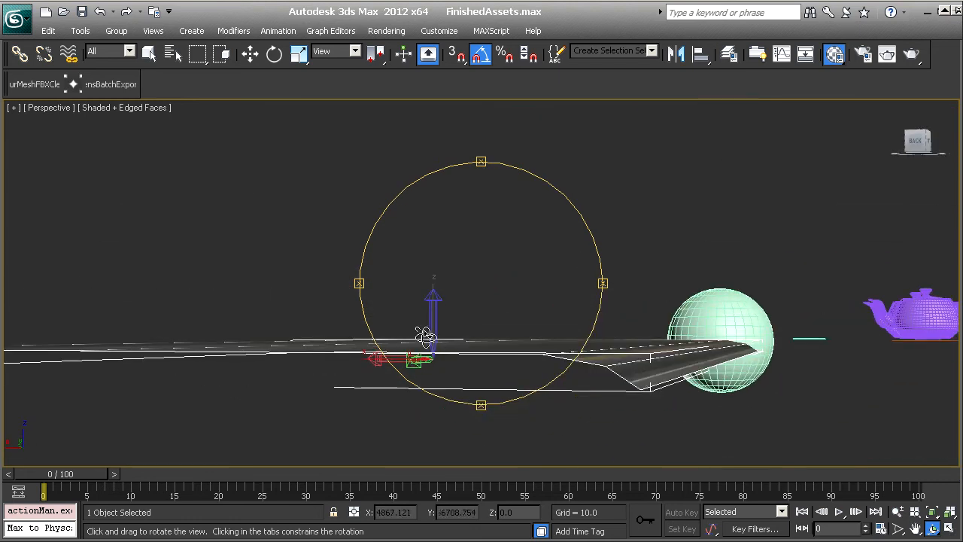
right_click(432, 359)
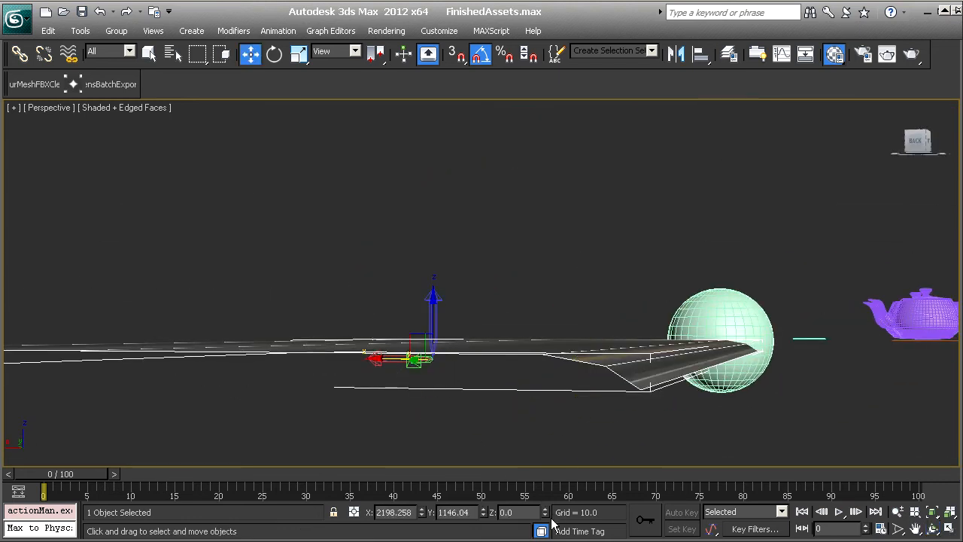
key(Return)
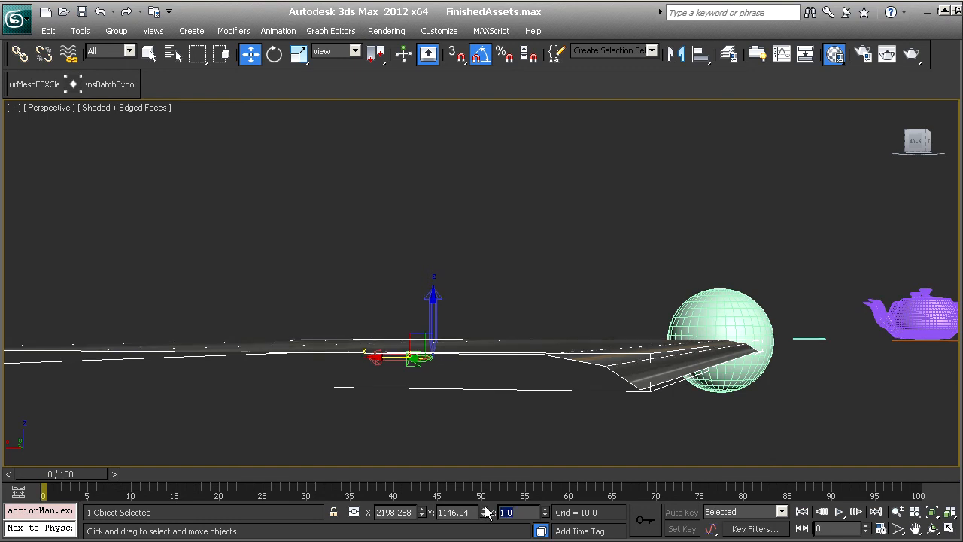
- Move the road to the world origin horizontally by setting its X and Y positions to 0
scroll(587, 338, down, 4)
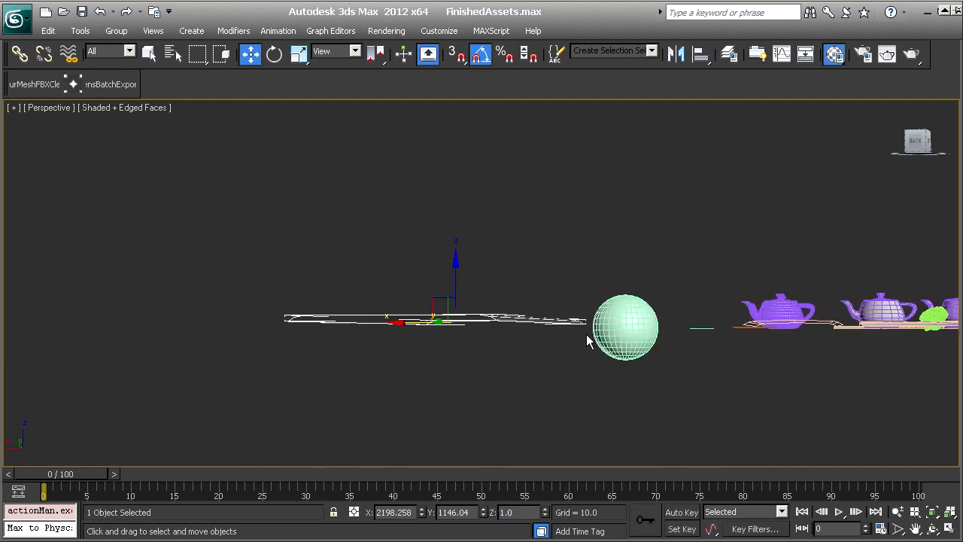
key(ctrl+r)
mouse_move(527, 273)
mouse_down()
mouse_move(440, 354)
mouse_move(527, 338)
mouse_move(542, 281)
mouse_up()
key(w)
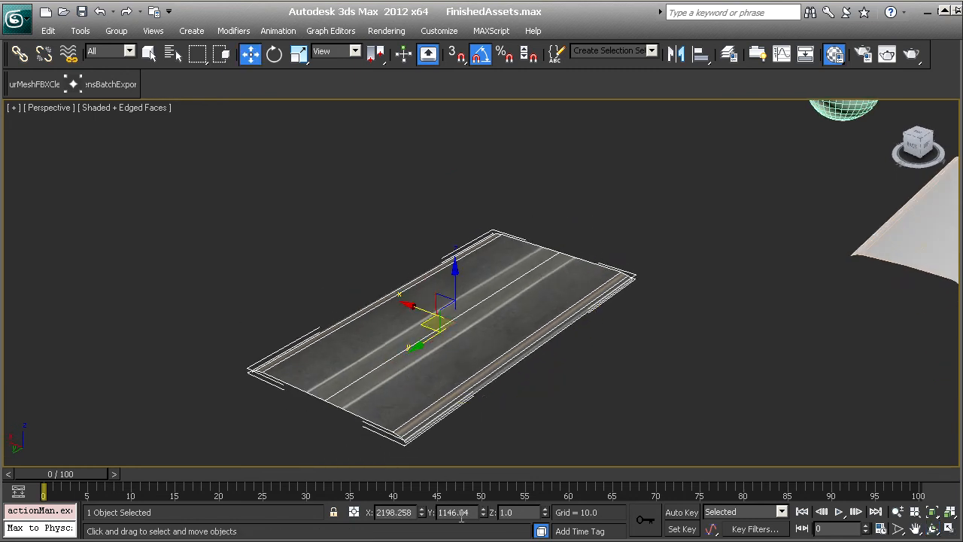
double_click(467, 514)
text(0)
double_click(406, 513)
text(0)
key(Return)
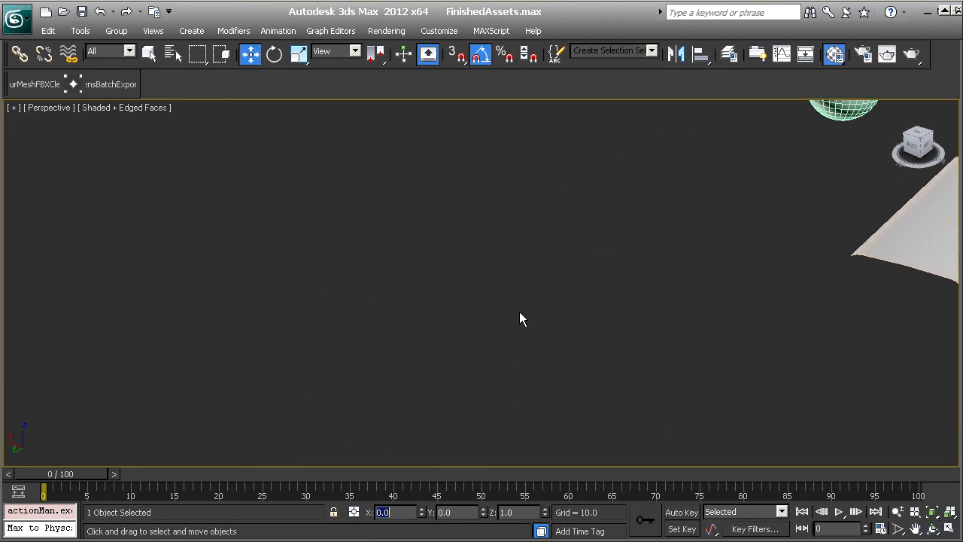
- Frame the relocated road and hide all unselected objects
middle_drag(519, 311, 228, 399)
key(z)
right_click(525, 269)
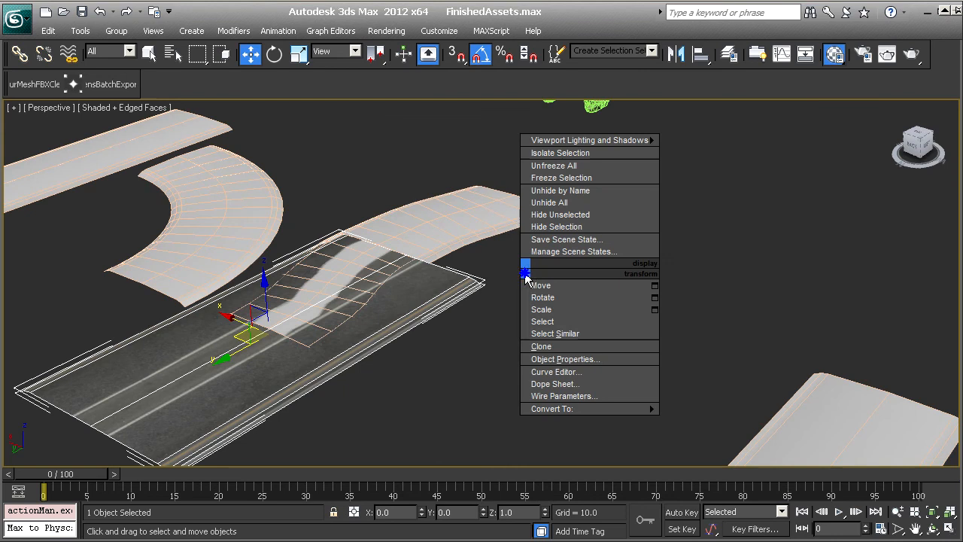
click(581, 214)
middle_drag(289, 403, 473, 308)
alt+middle_drag(519, 281, 439, 305)
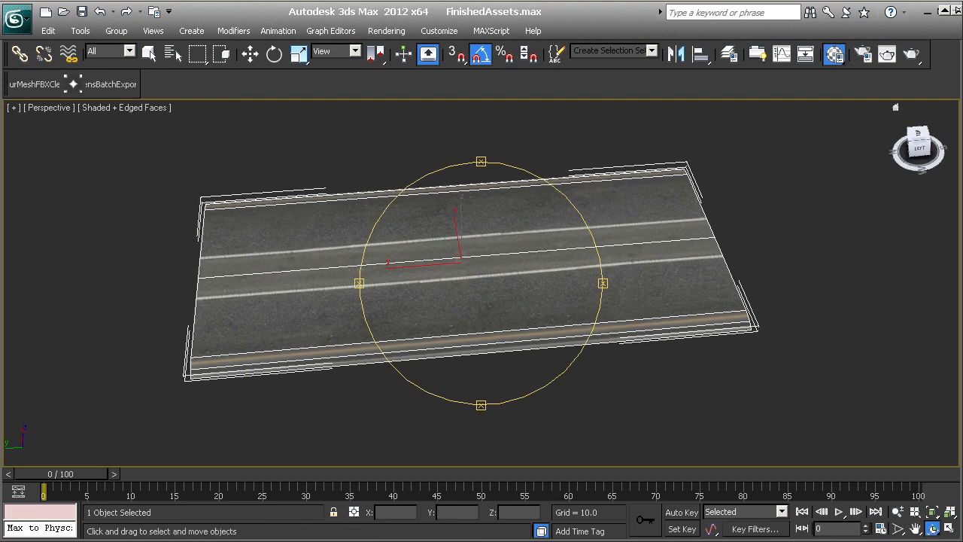
- Select the vertices at each end of the road in turn to check their Y coordinates
key(1)
middle_drag(254, 407, 313, 409)
drag(314, 409, 170, 180)
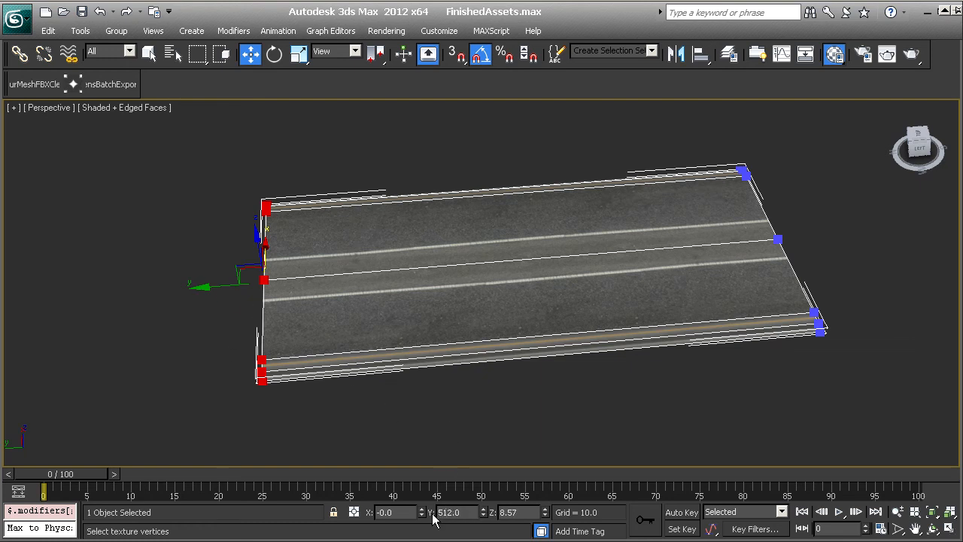
middle_drag(617, 391, 429, 392)
drag(709, 393, 467, 134)
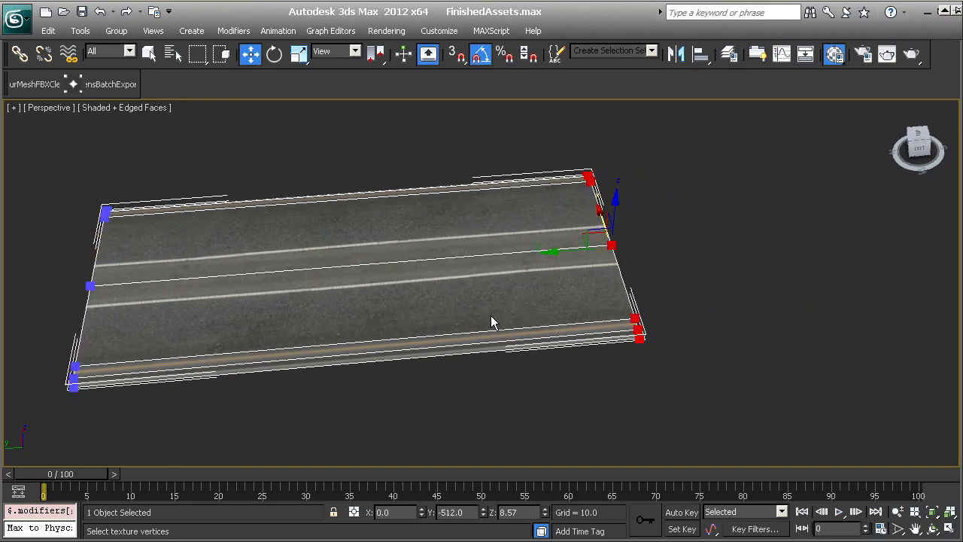
middle_drag(345, 292, 556, 267)
middle_drag(557, 267, 422, 206)
alt+middle_drag(421, 207, 510, 286)
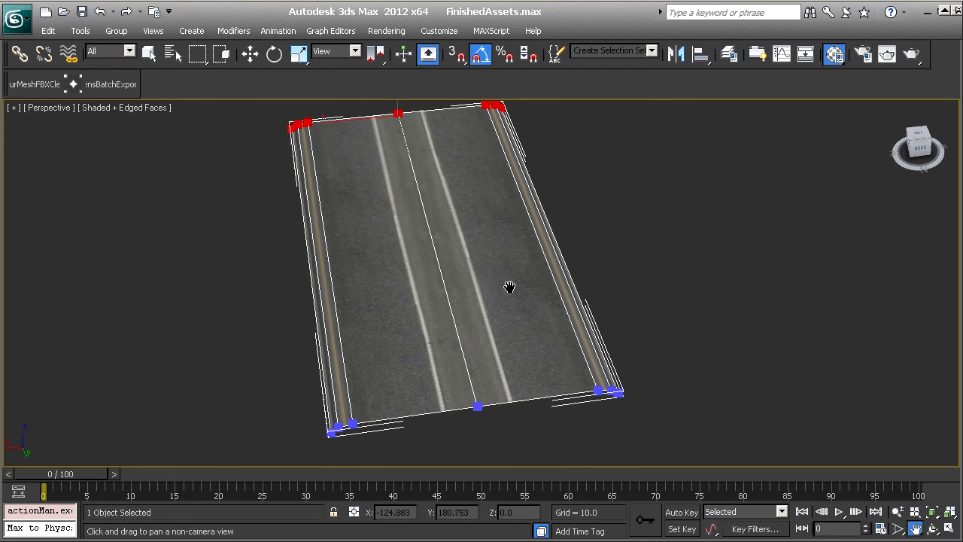
- Add a planar UVW Map to the road so the double yellow line runs down its centre, and rename the object NewRoad_1
key(1)
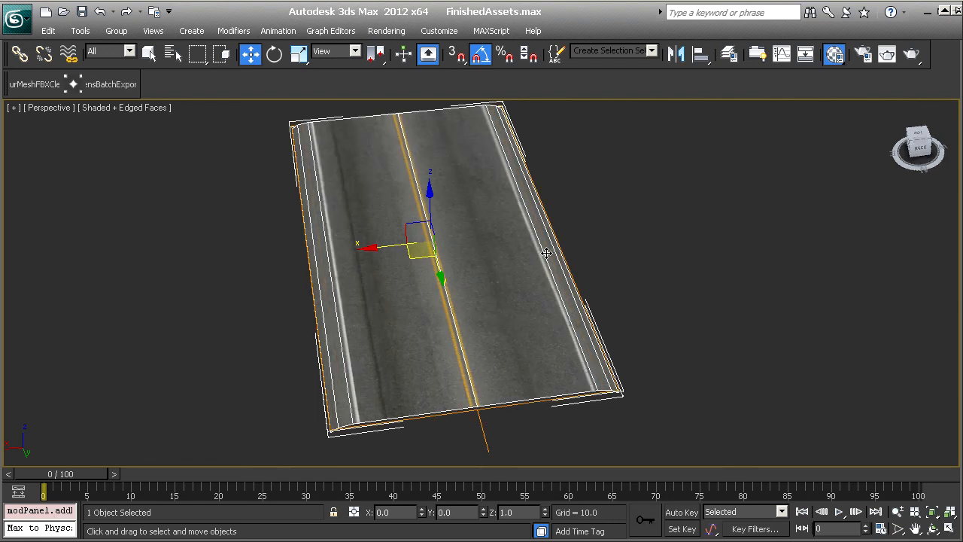
alt+middle_drag(543, 253, 504, 276)
drag(961, 42, 550, 66)
click(520, 103)
double_click(519, 103)
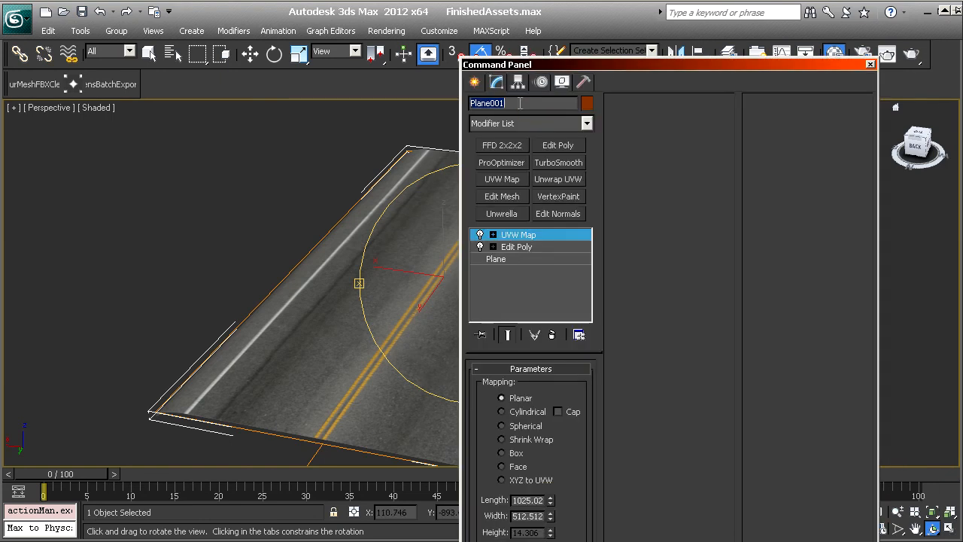
text(NewRoad_1)
key(Return)
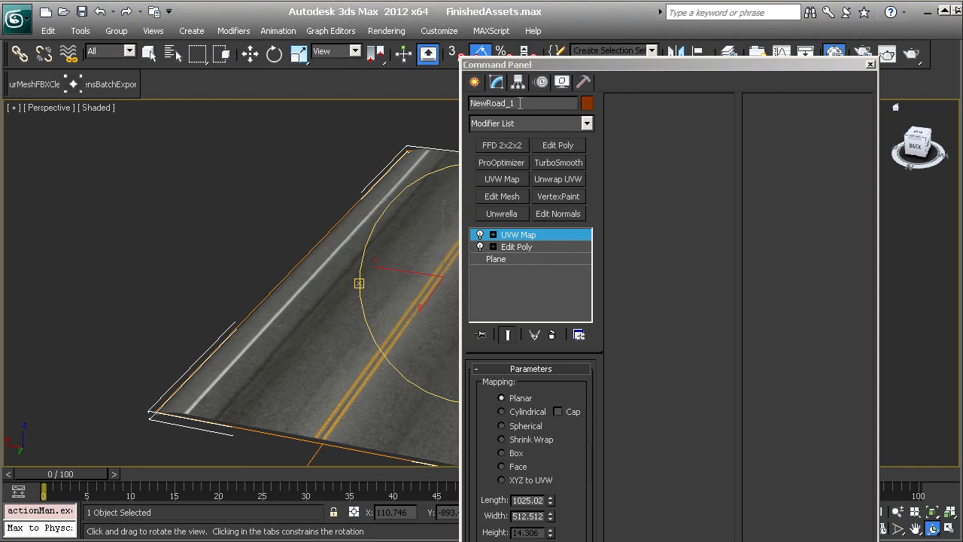
drag(548, 65, 962, 29)
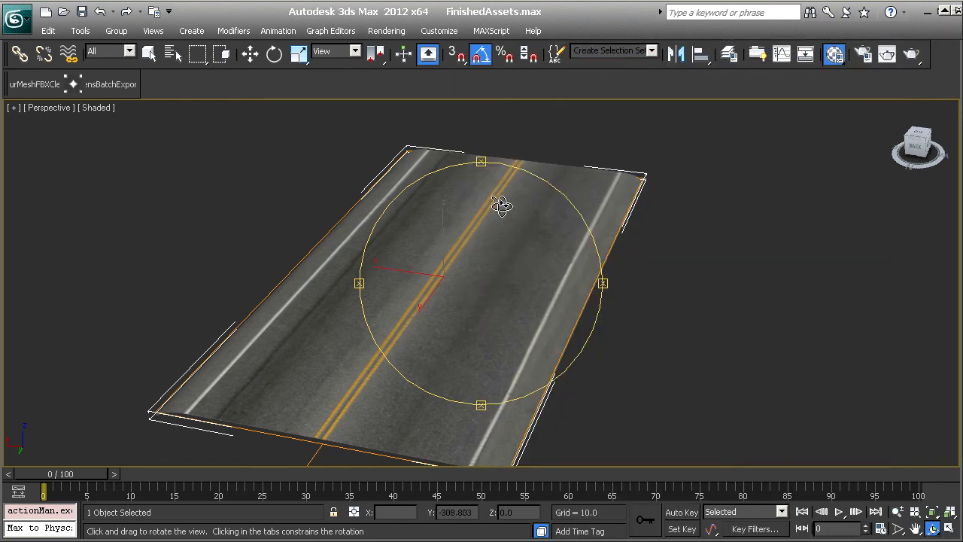
- Batch-export the selected road mesh as FBX to a chosen output directory, accepting the FBX export settings
drag(501, 204, 316, 246)
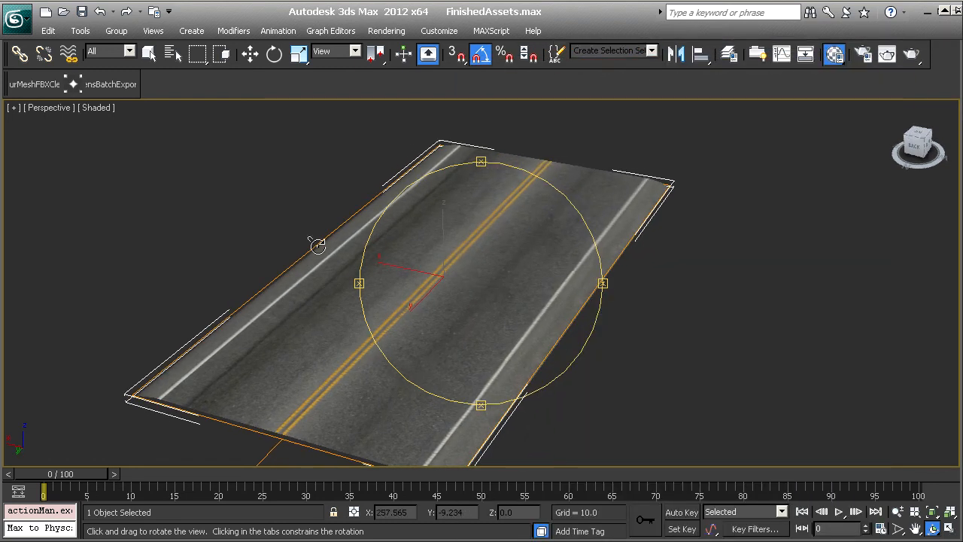
drag(0, 131, 244, 55)
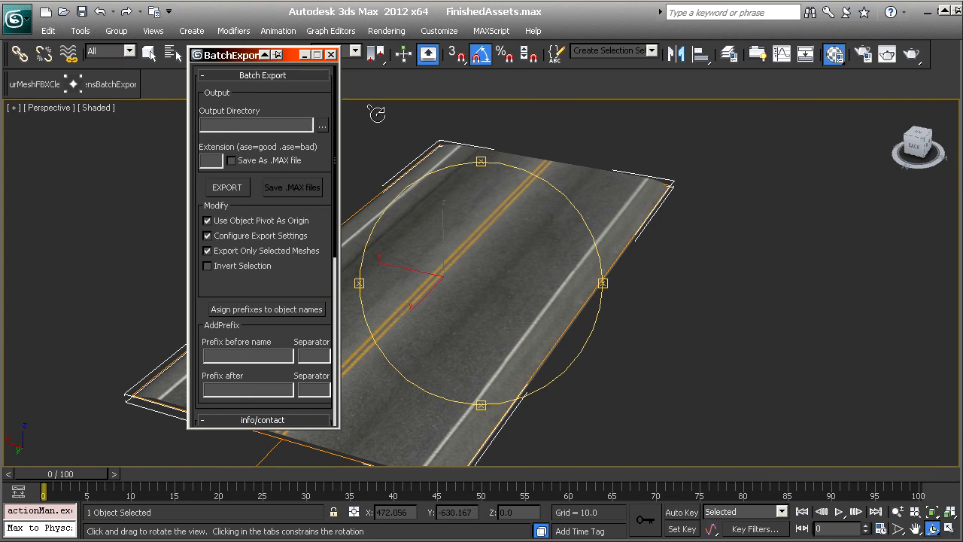
click(323, 125)
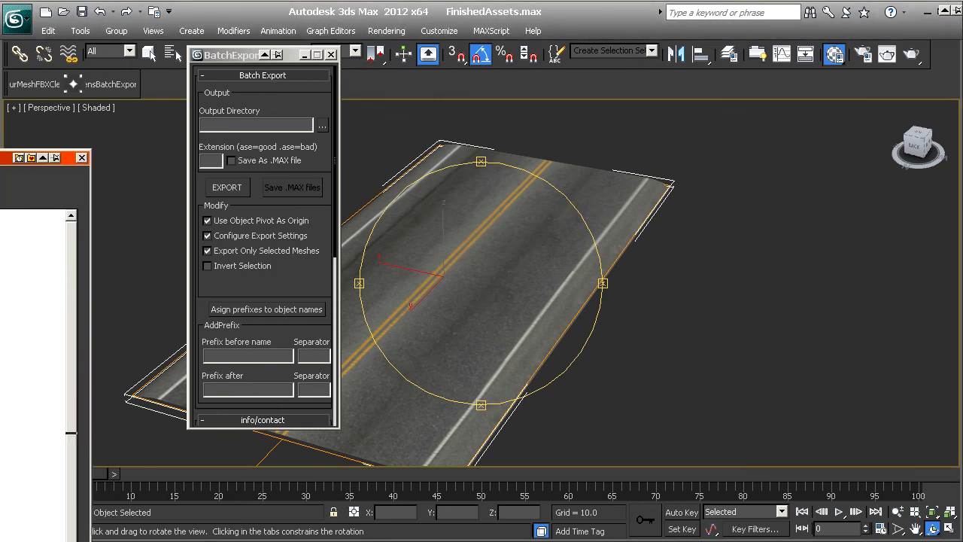
key(Return)
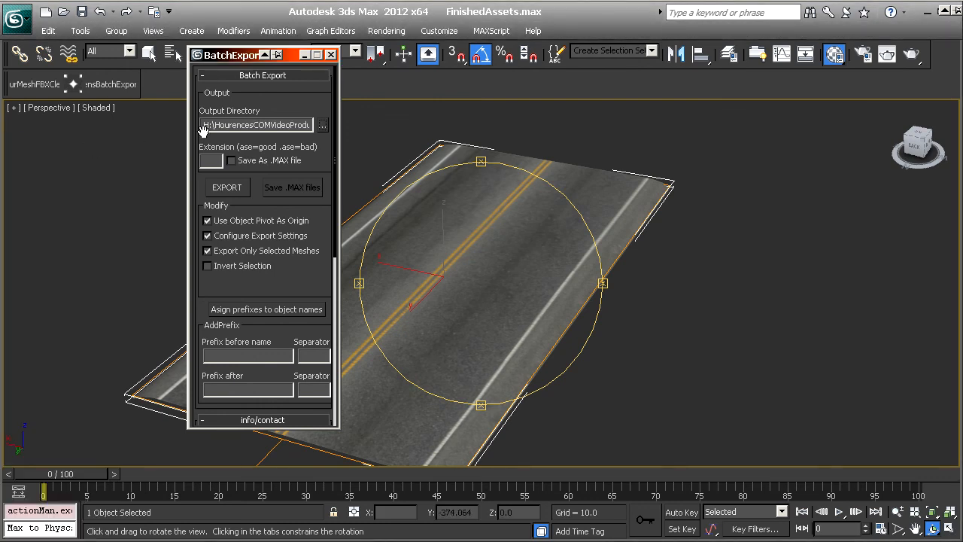
click(215, 161)
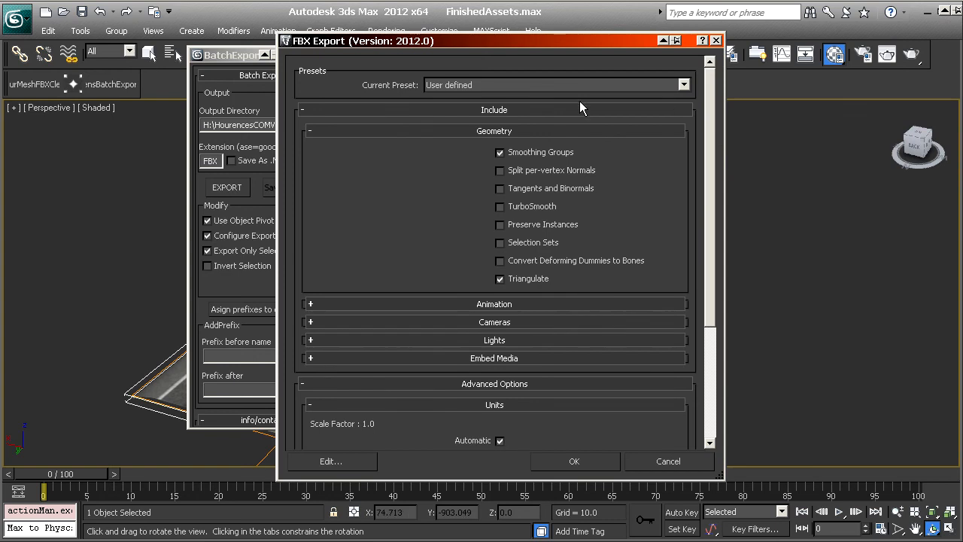
click(598, 461)
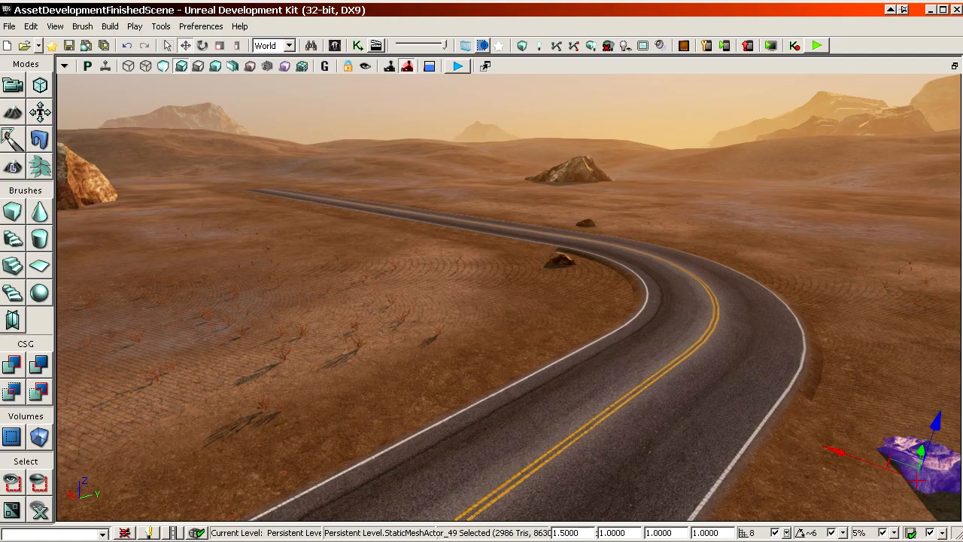
- Switch to Unreal Development Kit and import the NewRoad_1 mesh into the package yournewpackagename
drag(962, 35, 346, 27)
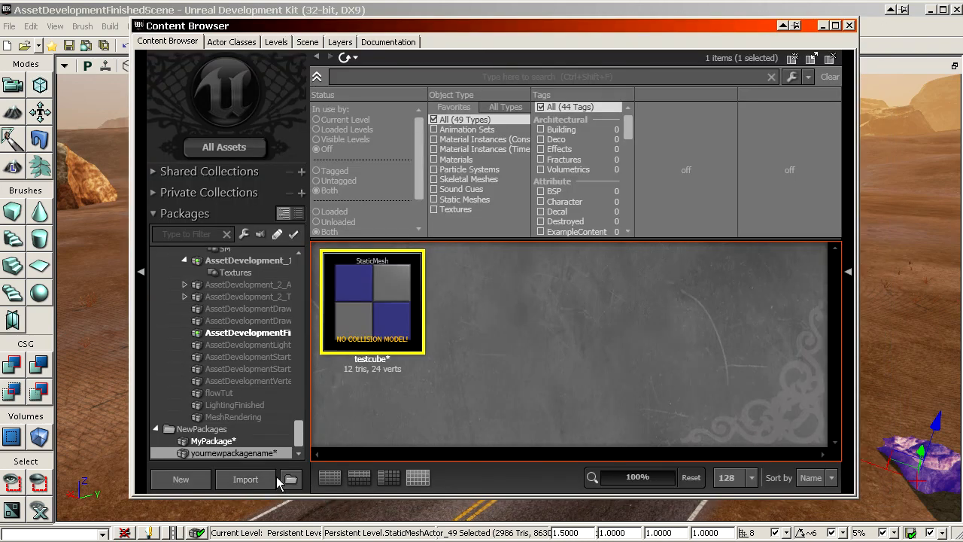
click(245, 480)
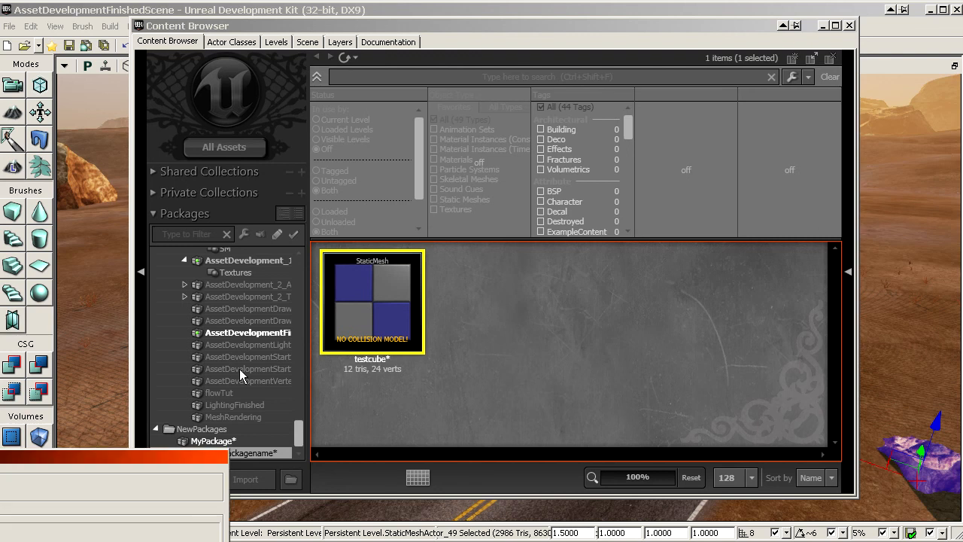
click(631, 130)
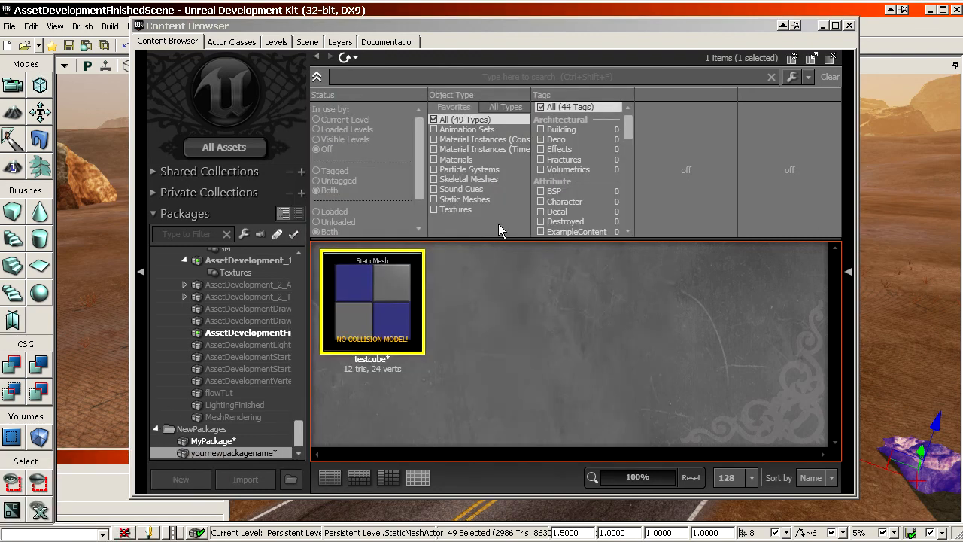
- Inspect the imported NewRoad_1 mesh in the Static Mesh Editor and close the editor
double_click(369, 292)
drag(369, 287, 452, 323)
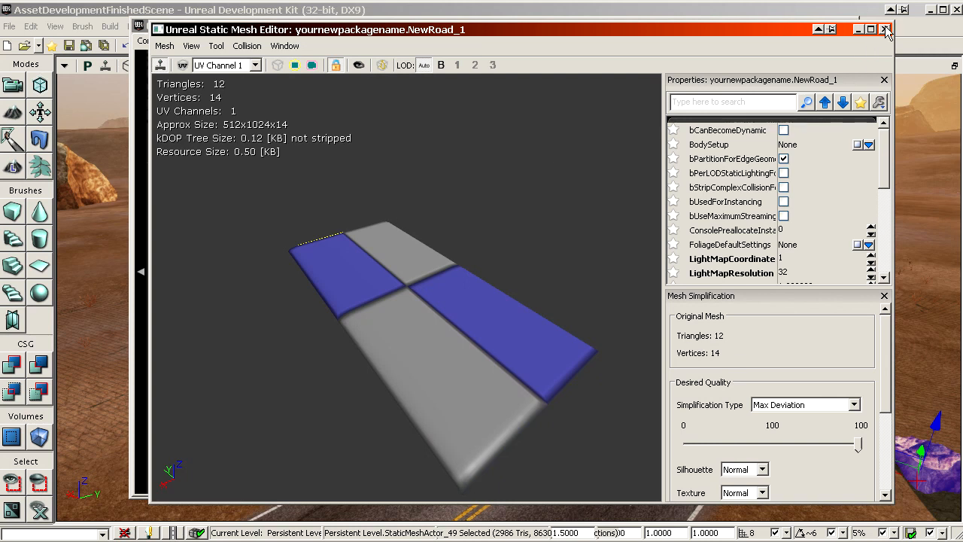
click(885, 29)
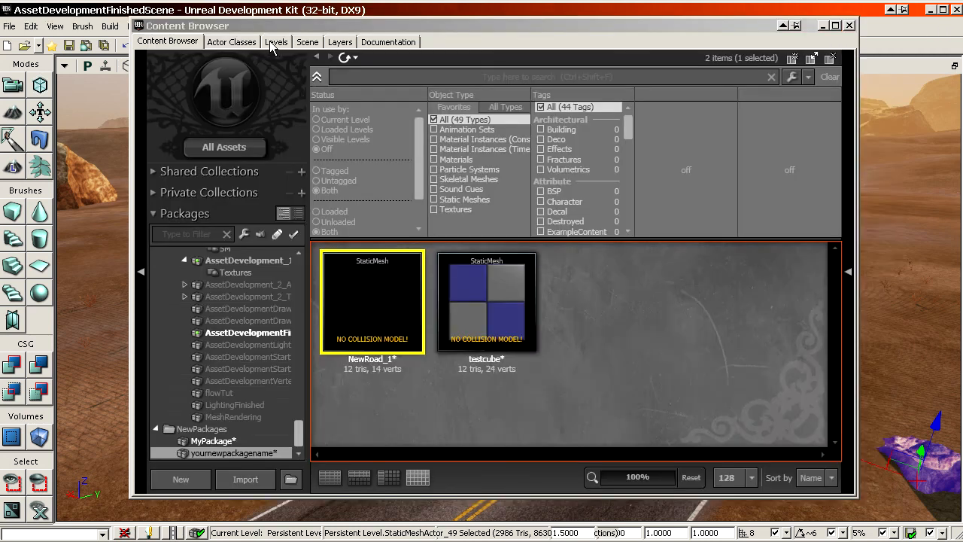
- Clear space in the level view and place the NewRoad_1 mesh on open terrain near the rocks
drag(263, 26, 744, 37)
drag(377, 275, 387, 282)
right_drag(431, 309, 389, 316)
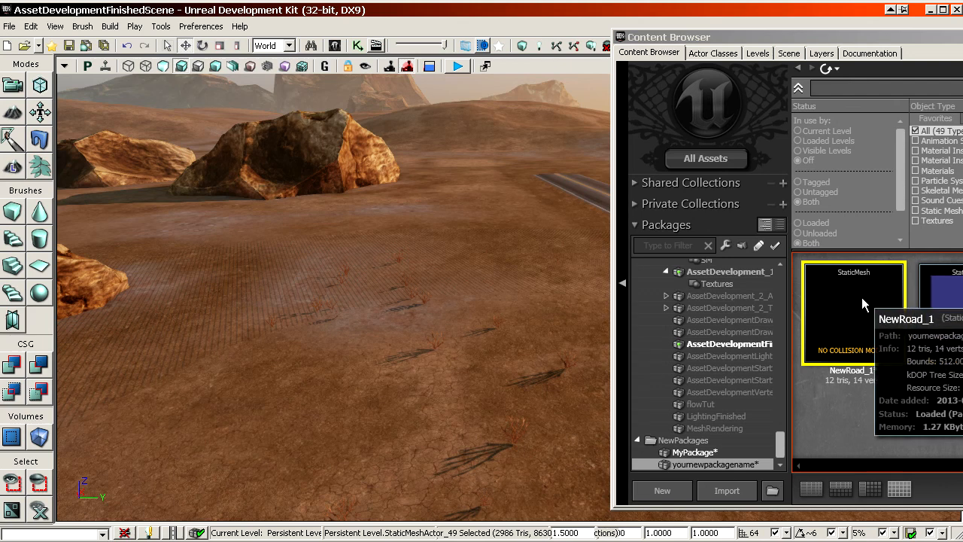
drag(868, 295, 384, 392)
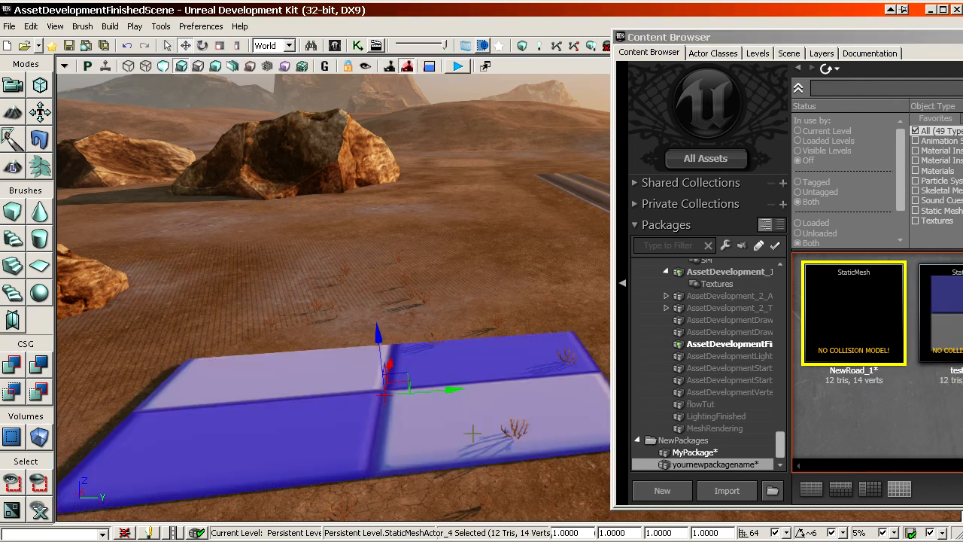
- Duplicate the placed road segment and line the copy up end to end with the original
drag(476, 433, 429, 489)
mouse_move(485, 438)
right_down()
mouse_move(452, 421)
mouse_move(471, 422)
mouse_move(482, 407)
mouse_move(485, 437)
right_up()
alt+drag(442, 412, 271, 271)
right_drag(271, 271, 226, 316)
drag(226, 316, 226, 256)
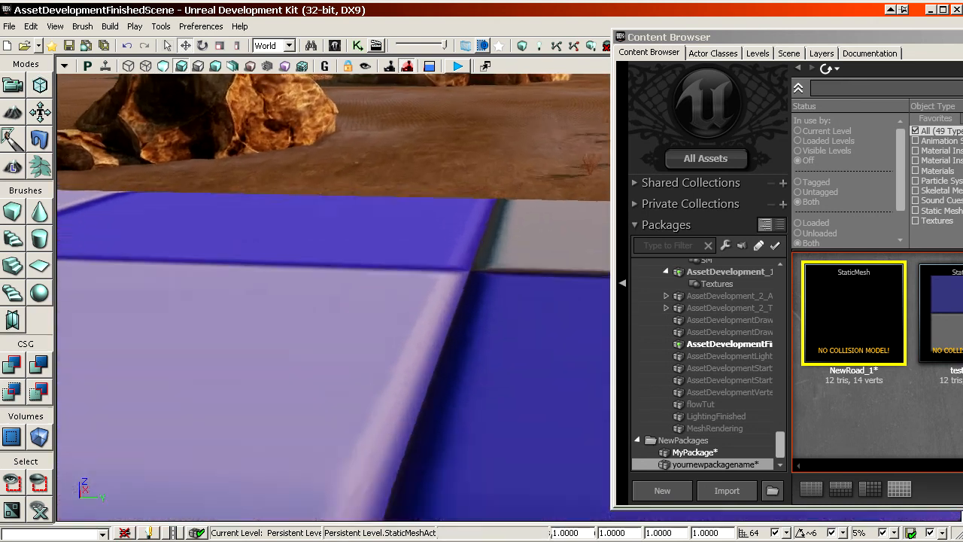
- Move a road segment along the Y axis to meet the end of the neighbouring segment
middle_drag(226, 255, 225, 308)
drag(375, 296, 392, 353)
right_drag(391, 354, 354, 278)
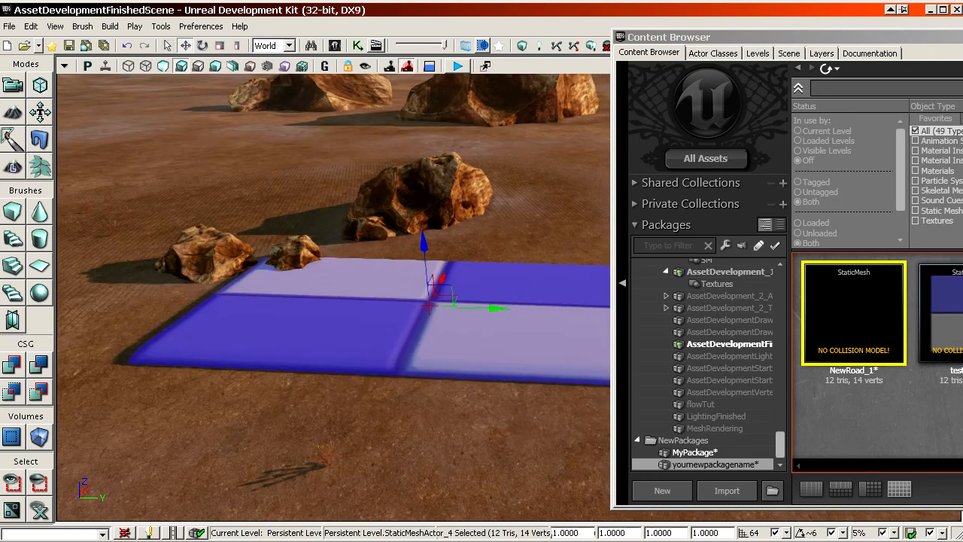
drag(354, 278, 353, 301)
drag(509, 285, 138, 272)
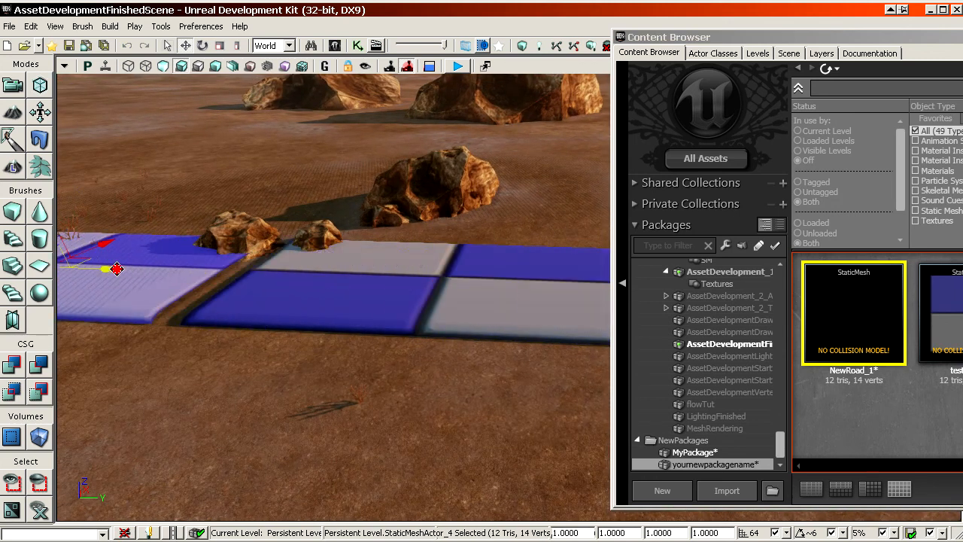
drag(294, 350, 301, 278)
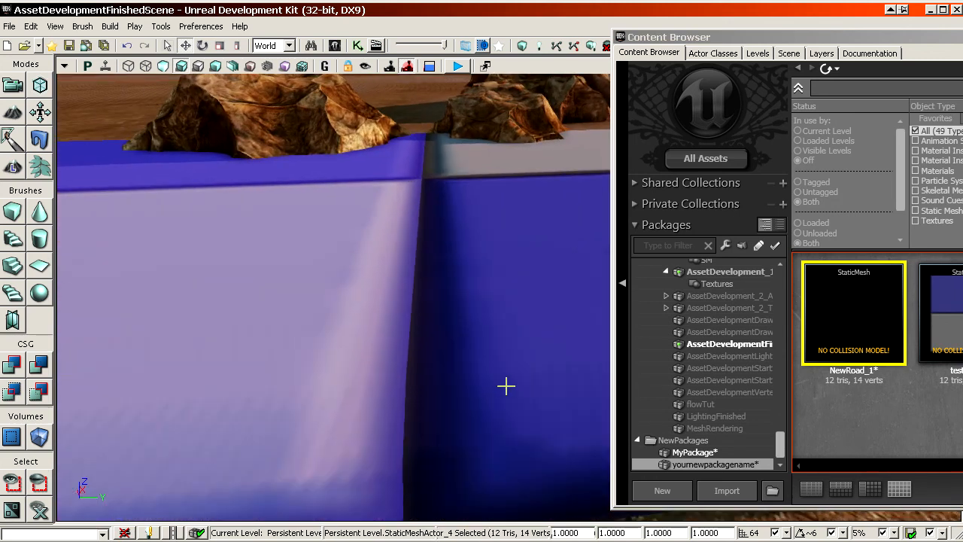
- Examine the seam between adjoining road segments in wireframe, selecting the individual meshes, and return to the lit view
ctrl+click(505, 384)
click(129, 66)
right_drag(353, 200, 331, 90)
right_drag(452, 301, 452, 219)
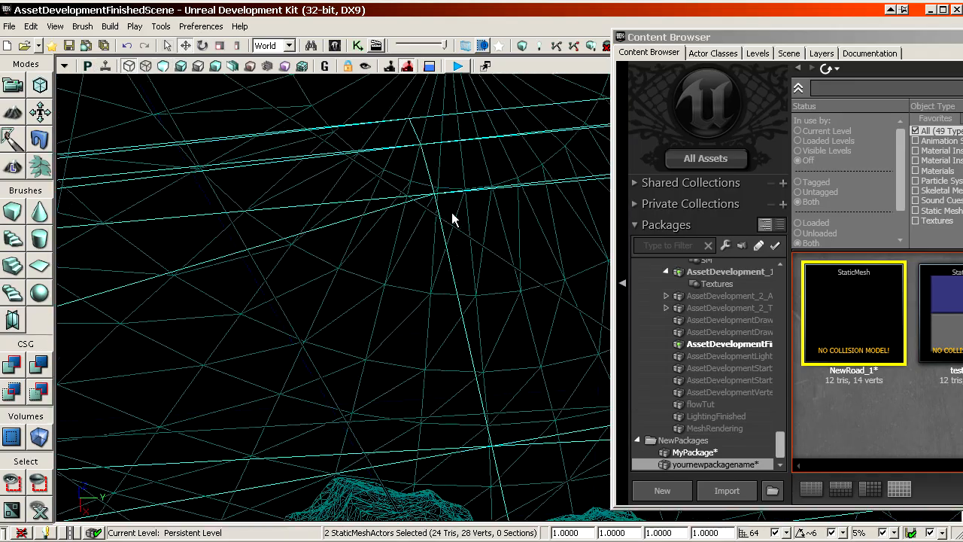
click(345, 198)
click(302, 205)
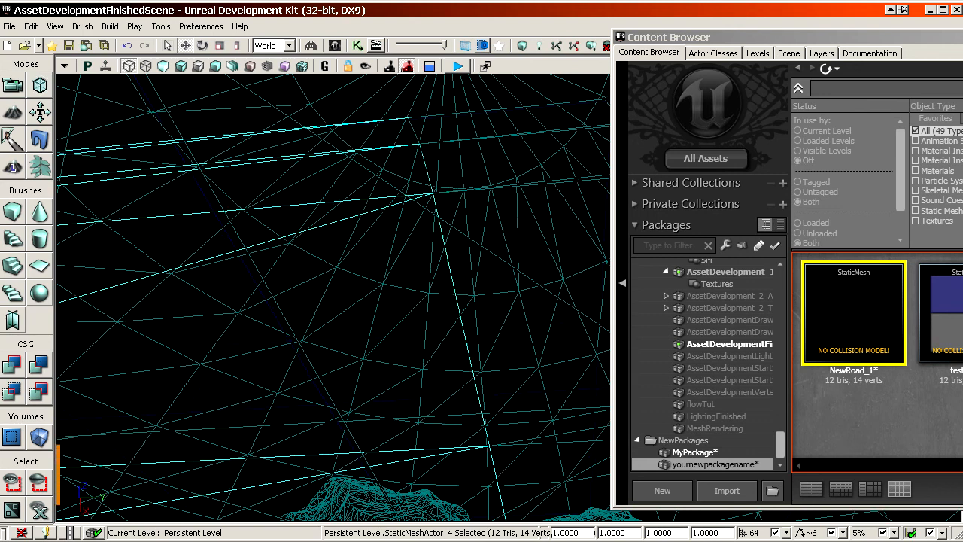
click(418, 119)
click(418, 136)
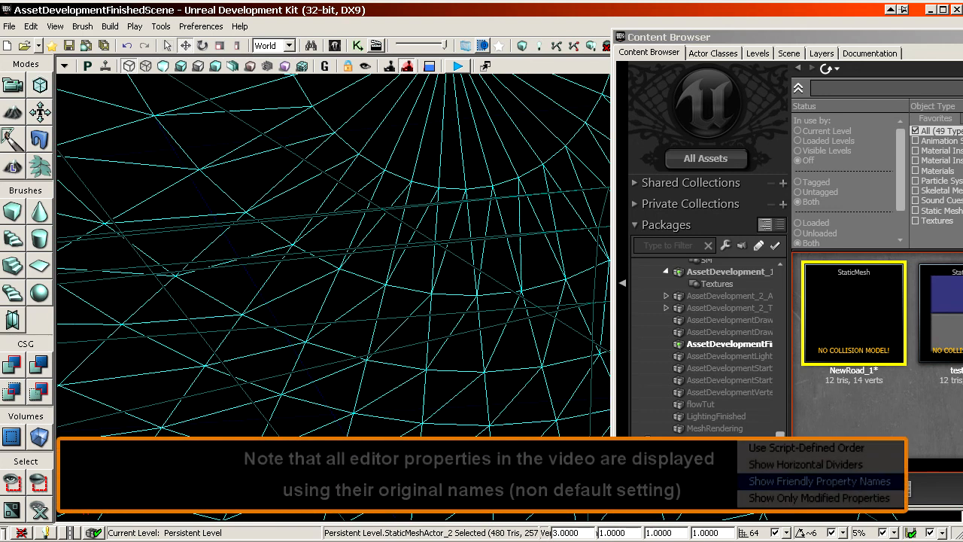
click(519, 239)
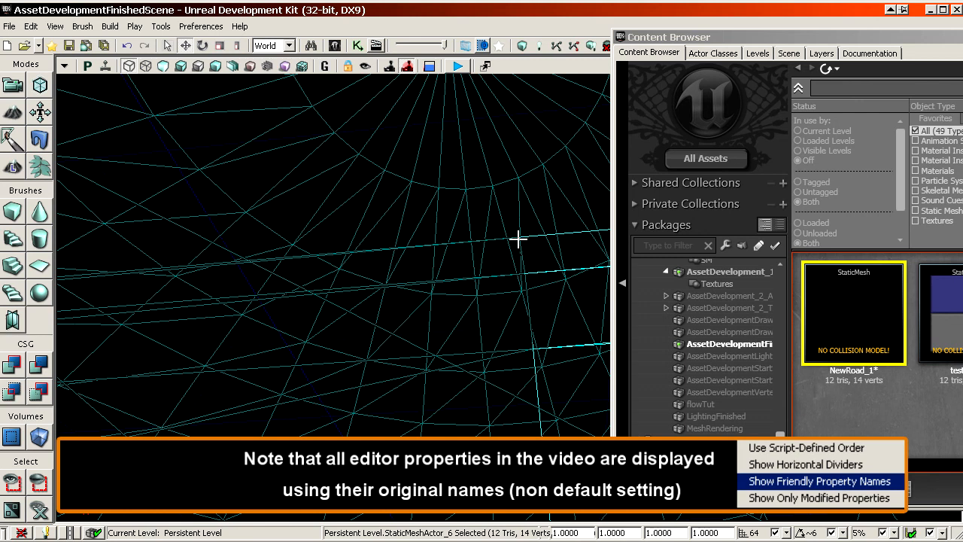
click(183, 66)
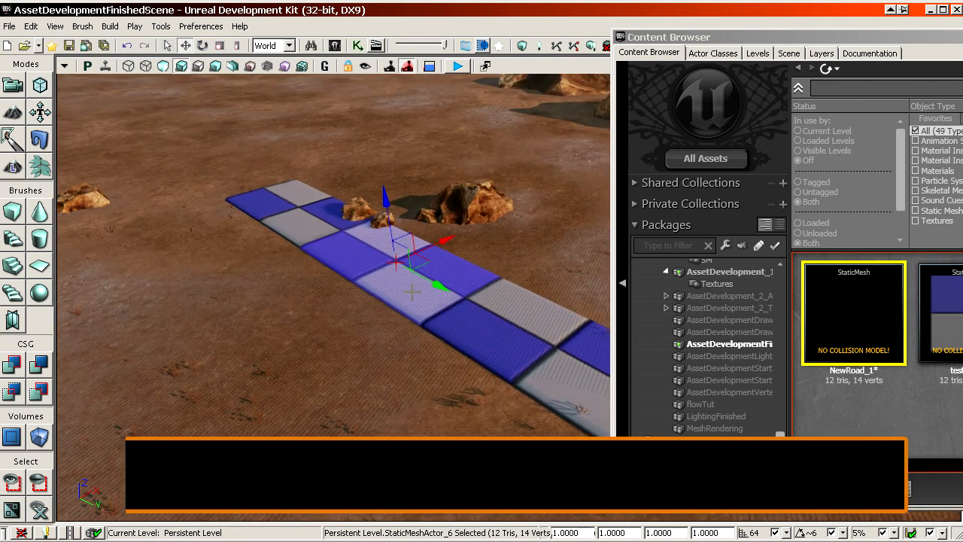
- Select the road segments of the assembled strip together
ctrl+click(469, 324)
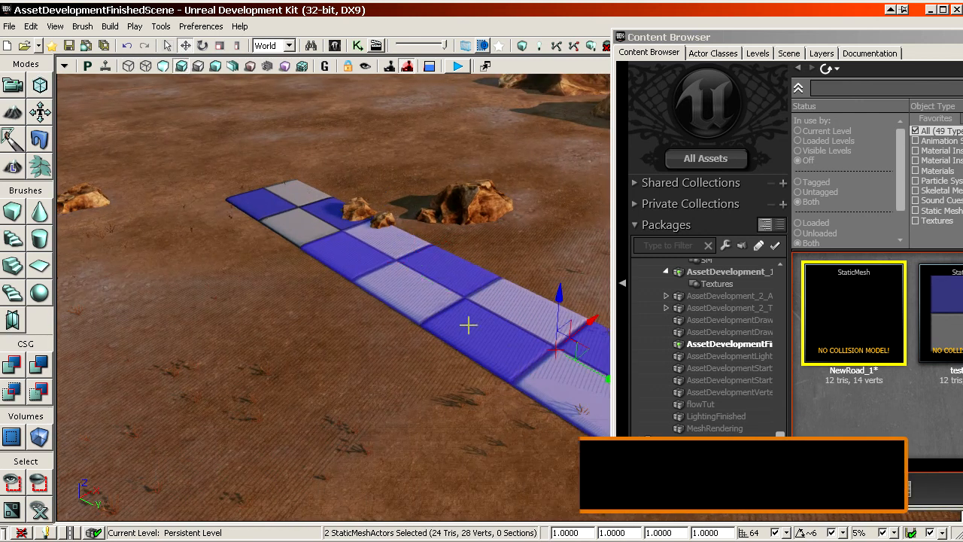
ctrl+click(403, 284)
ctrl+click(275, 209)
ctrl+click(364, 273)
drag(497, 289, 491, 268)
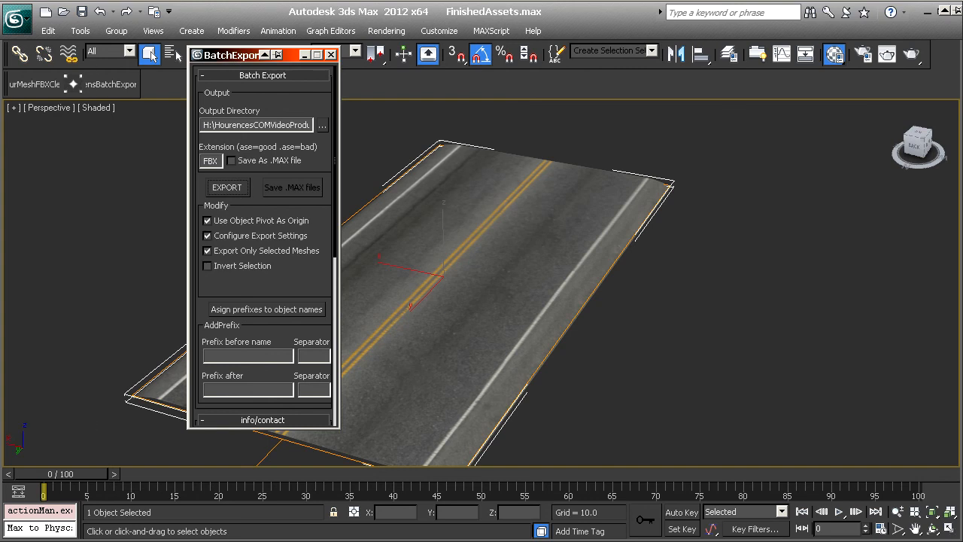
- Switch to 3ds Max, copy the road along the X axis beside the original, and rename the copy
middle_drag(431, 296, 486, 316)
scroll(489, 331, down, 4)
key(w)
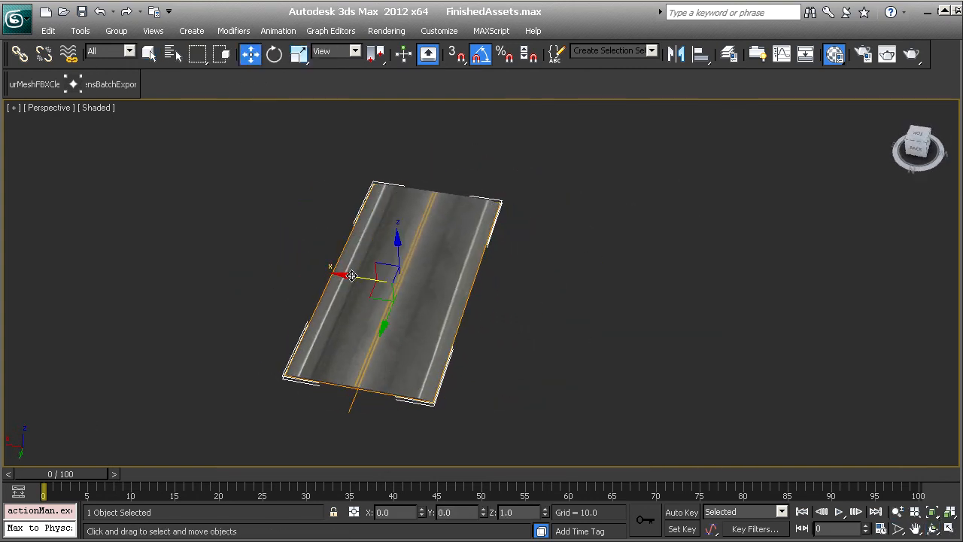
shift+drag(350, 276, 662, 320)
key(Return)
middle_drag(757, 320, 621, 260)
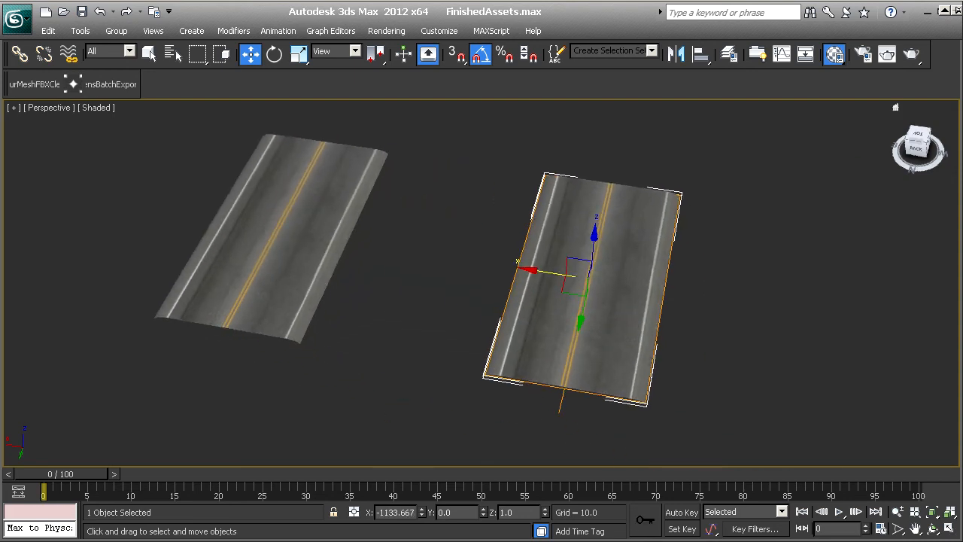
key(y)
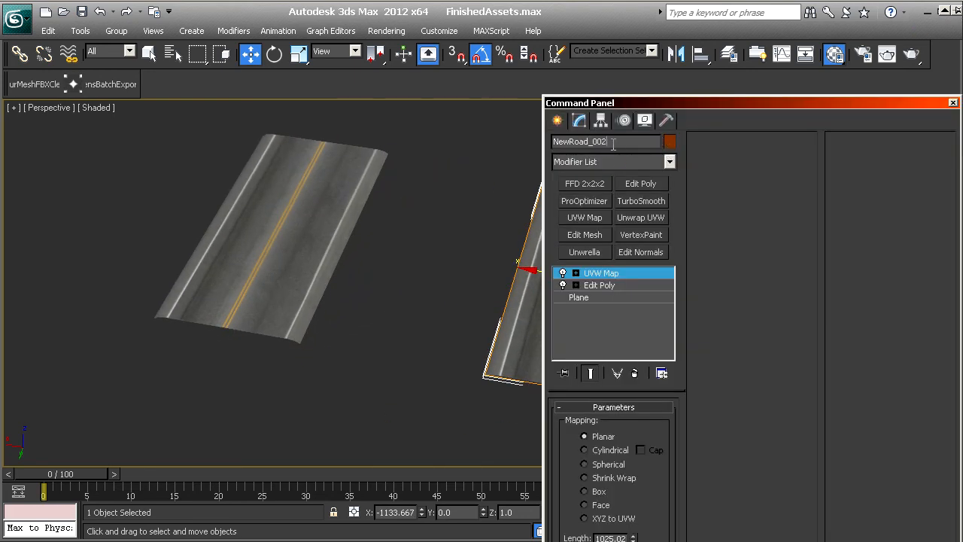
key(Return)
key(y)
- Move the copied road's pivot to one end of the mesh by setting the pivot's Y position to 512
middle_drag(642, 322, 451, 353)
ctrl+alt+middle_drag(451, 354, 451, 322)
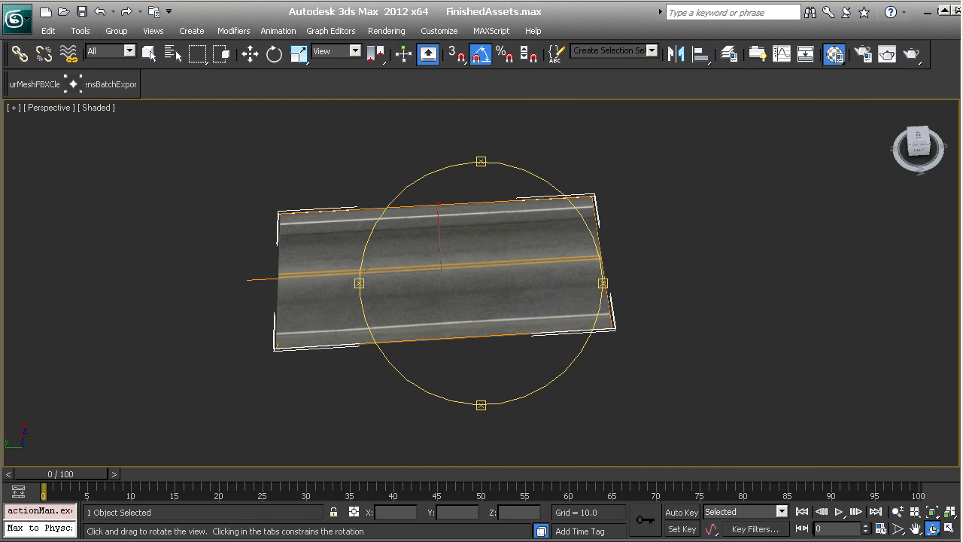
key(ctrl+e)
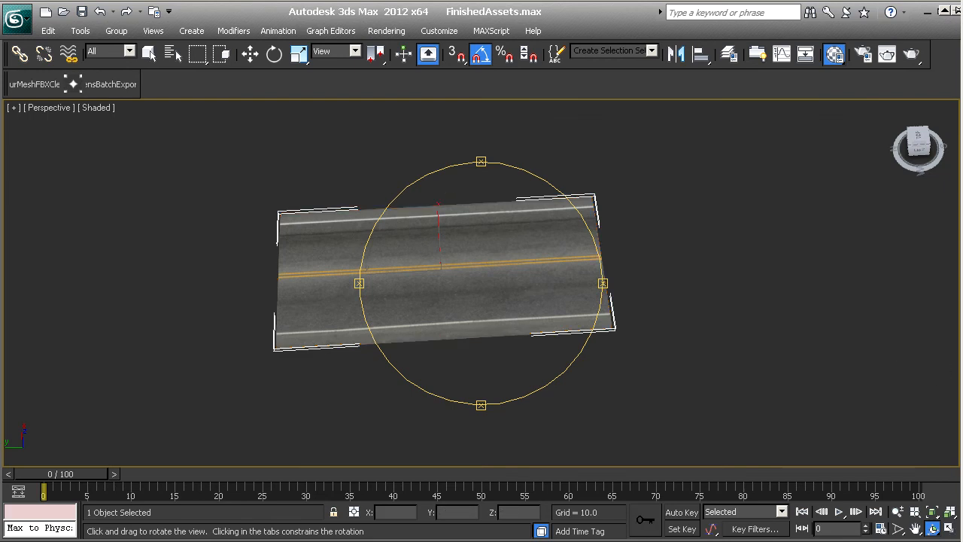
text(w)
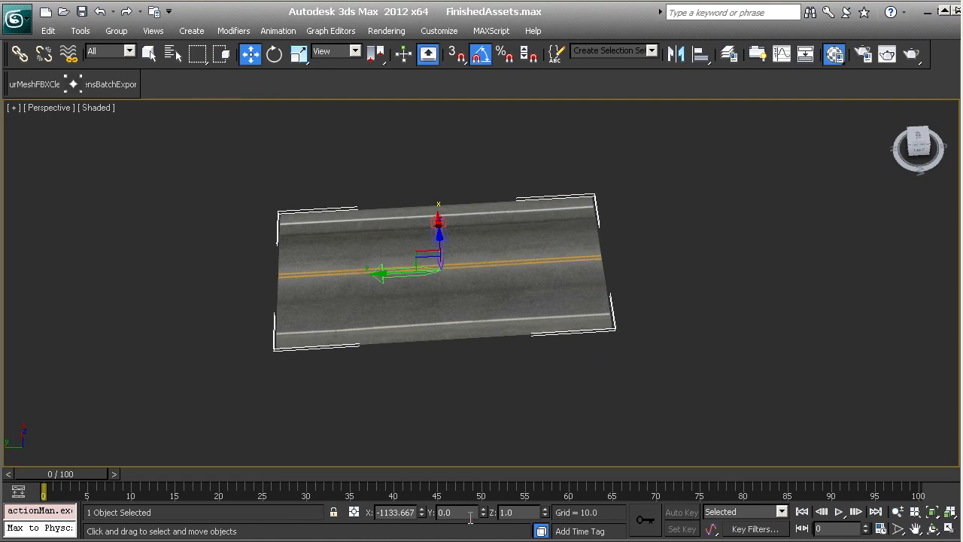
text(512)
key(Return)
scroll(372, 329, up, 5)
middle_drag(441, 314, 521, 287)
scroll(520, 272, down, 4)
scroll(433, 301, down, 2)
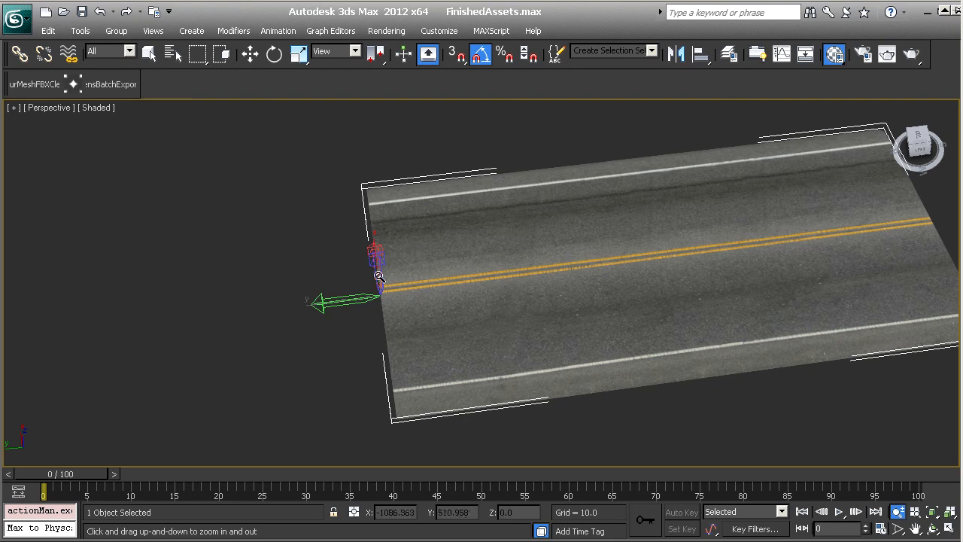
key(Insert)
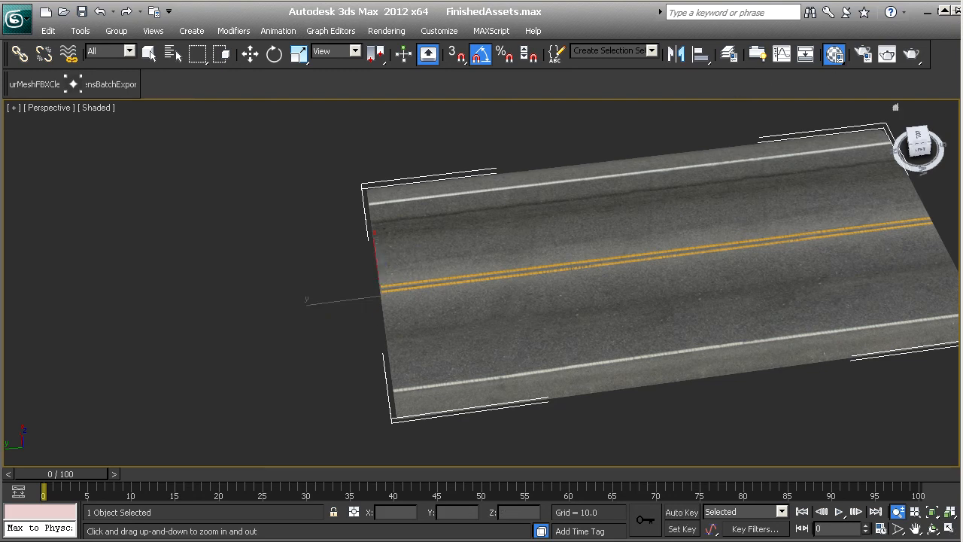
- Show edged faces and connect the copied road's lengthwise edges with one crosswise edge at the middle
mouse_move(673, 279)
middle_down()
mouse_move(580, 286)
mouse_move(525, 306)
middle_up()
key(F4)
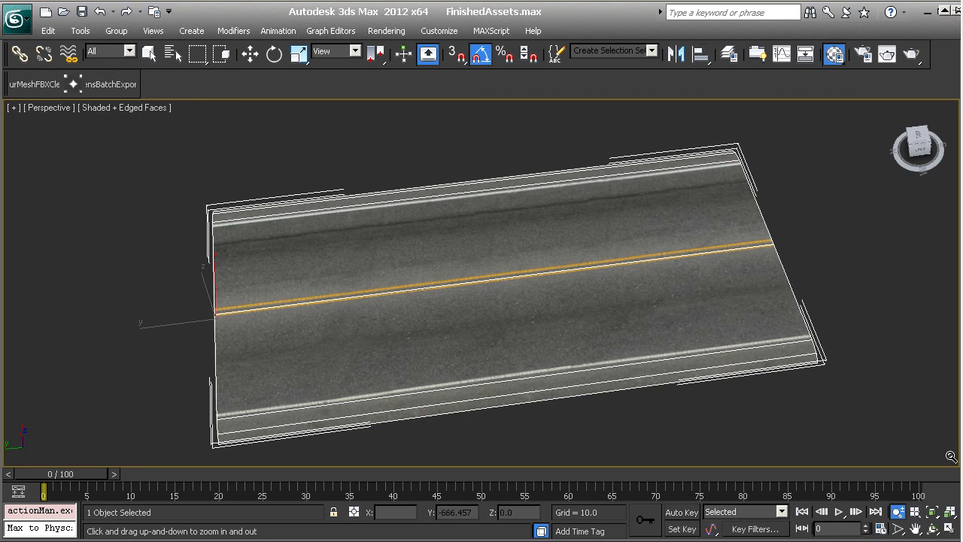
key(2)
drag(532, 439, 423, 80)
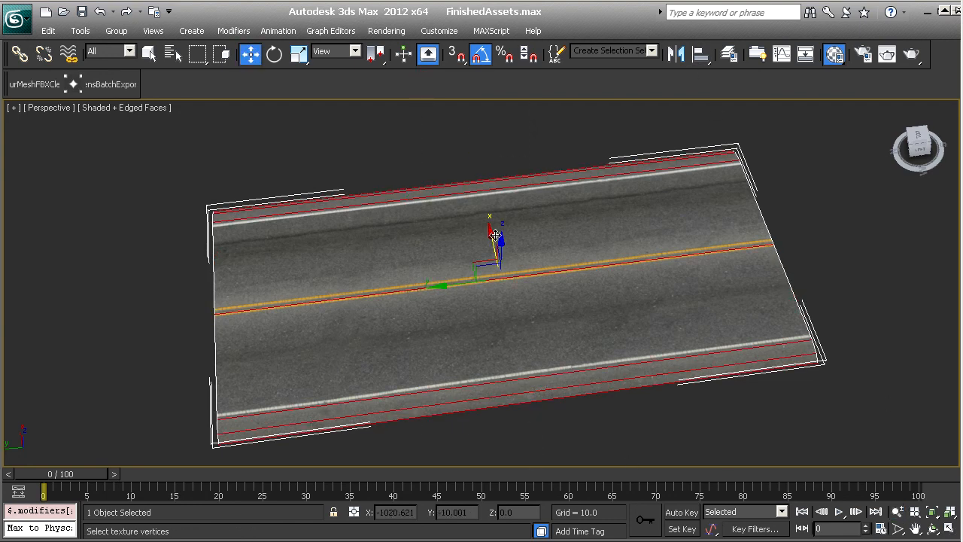
alt+middle_drag(526, 319, 490, 297)
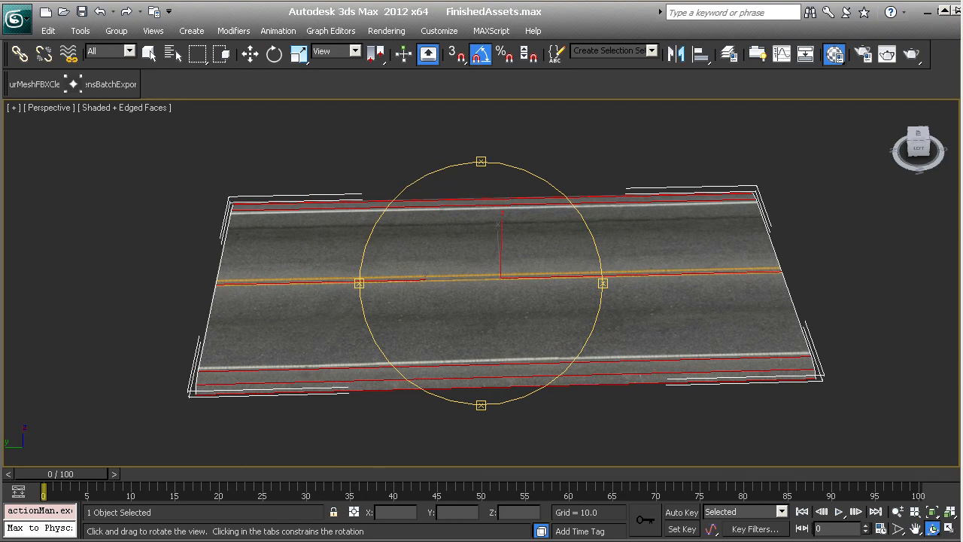
key(ctrl+shift+e)
key(w)
- Connect the lengthwise edges within each half of the road, dividing it crosswise into four equal sections
drag(660, 409, 581, 161)
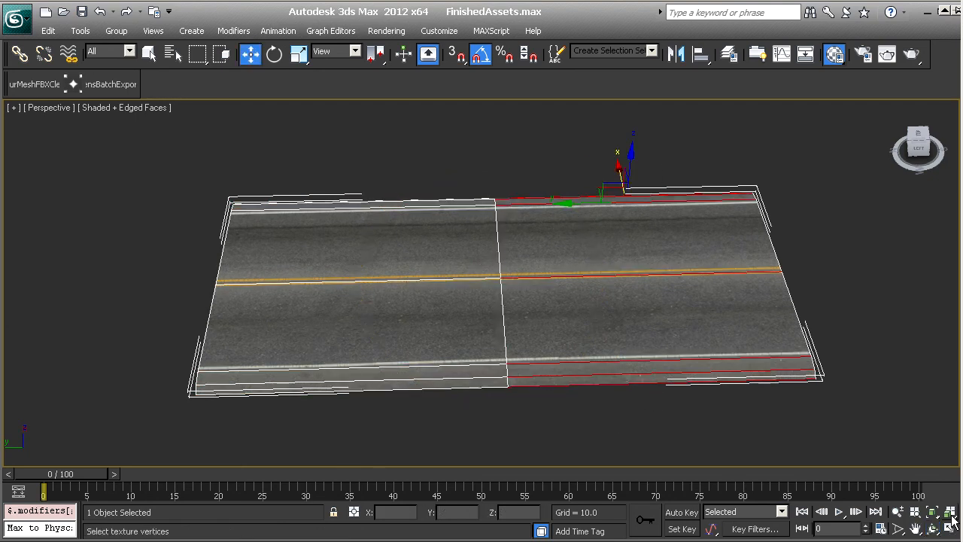
key(ctrl+shift+e)
drag(456, 451, 391, 202)
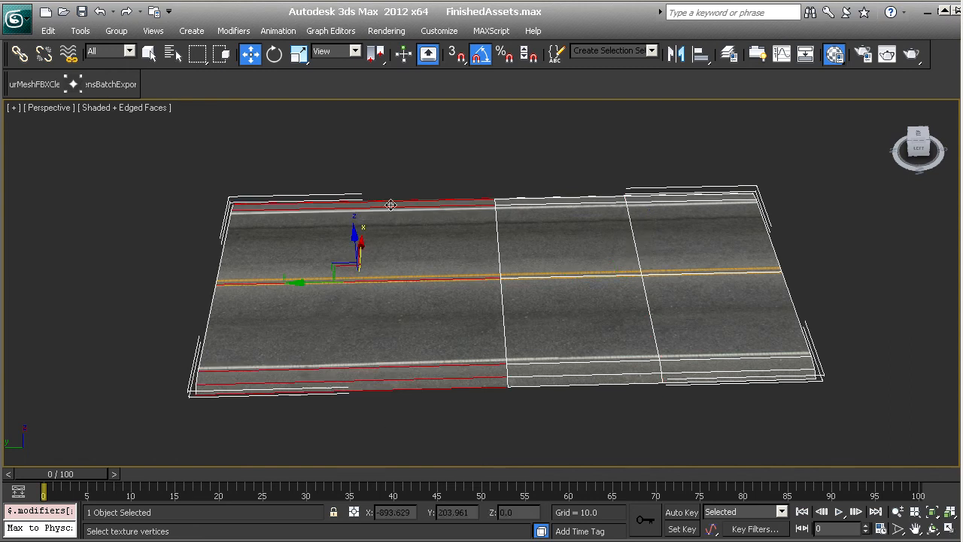
key(ctrl+shift+e)
- Connect the lengthwise edges in each of the four sections, dividing the road crosswise into eight equal sections
drag(602, 425, 548, 185)
key(ctrl+shift+e)
drag(702, 442, 691, 190)
key(ctrl+shift+e)
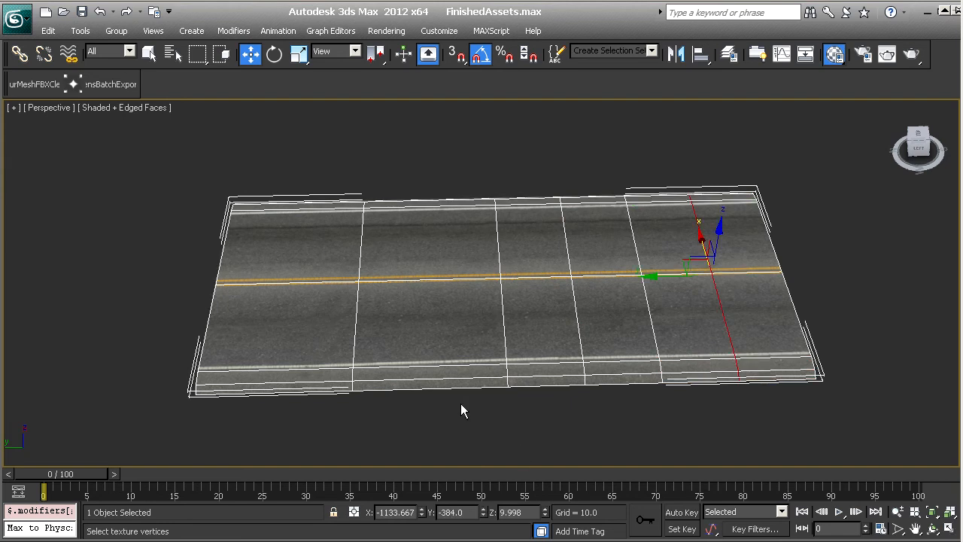
drag(440, 385, 429, 155)
key(ctrl+shift+e)
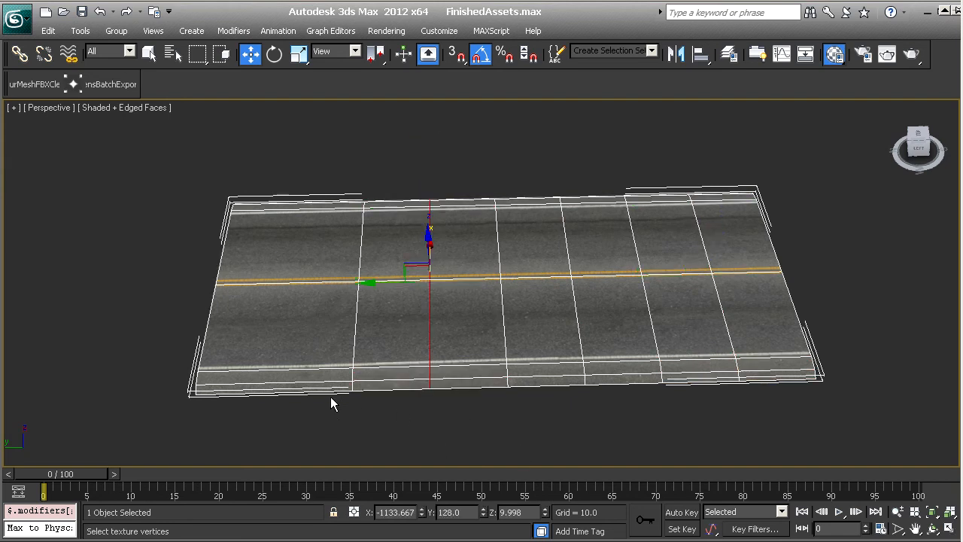
drag(271, 427, 298, 173)
key(ctrl+shift+e)
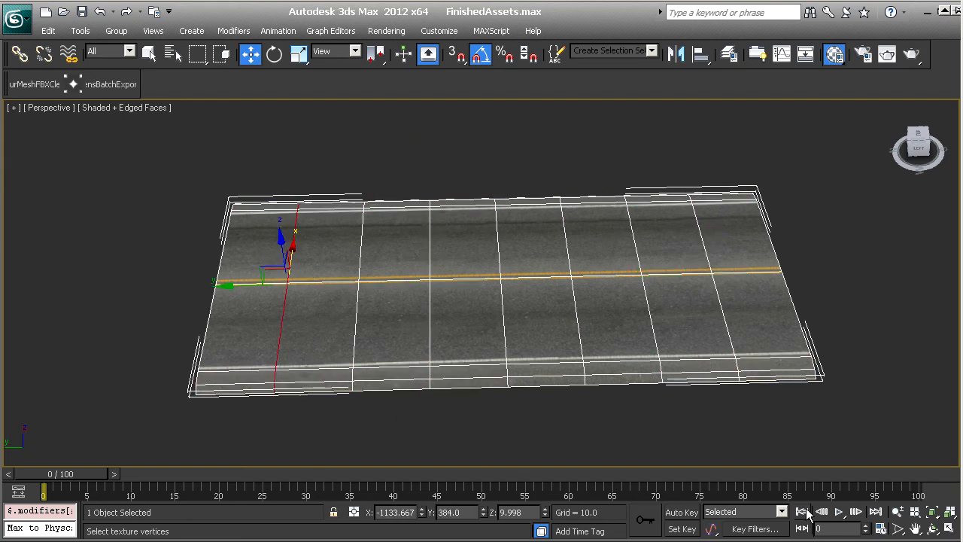
- Leave edge editing and clone the subdivided road as one copy along the Y axis, just past its far end
alt+middle_drag(382, 279, 487, 270)
middle_drag(487, 269, 724, 282)
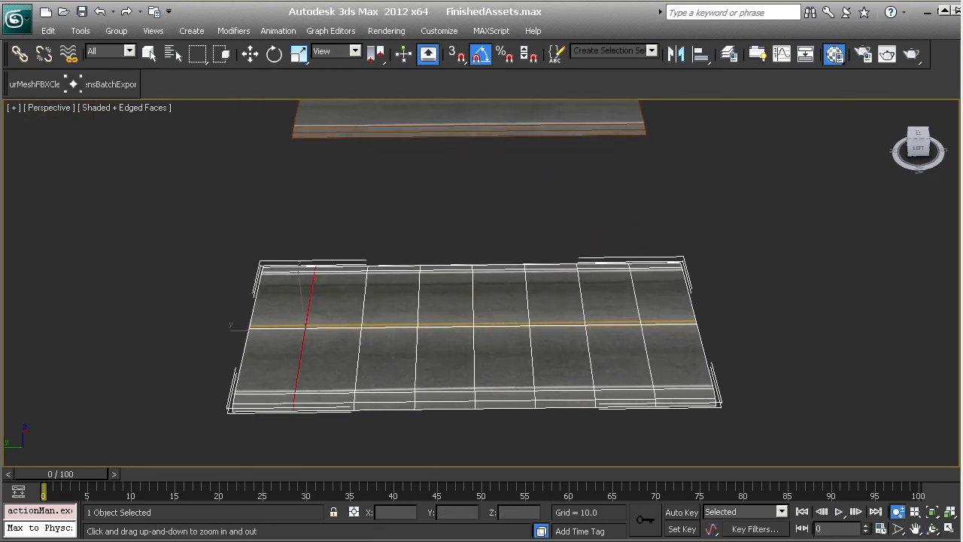
key(2)
middle_drag(503, 390, 421, 380)
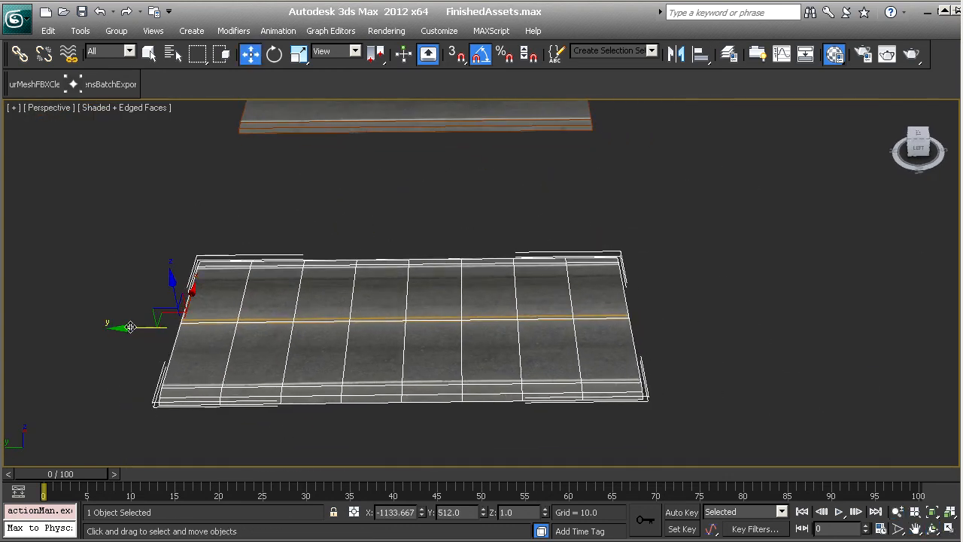
mouse_move(129, 329)
shift+mouse_down()
mouse_move(639, 325)
mouse_move(602, 324)
shift+mouse_up()
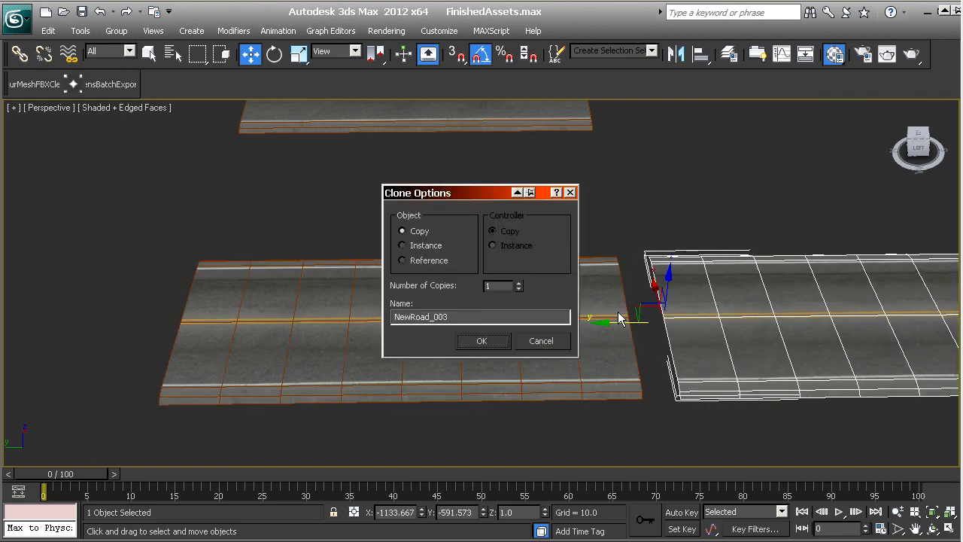
key(Return)
- Turn on snapping and move the copy along Y so its end meets the original road's end
middle_drag(696, 338, 581, 316)
key(s)
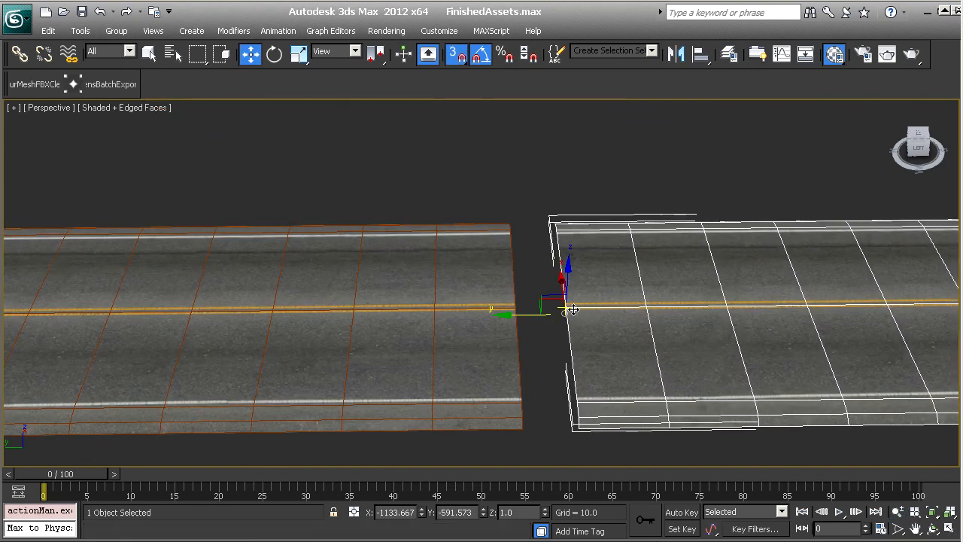
drag(548, 308, 516, 308)
- Attach the copy to the original road and select all vertices of the combined mesh
click(387, 313)
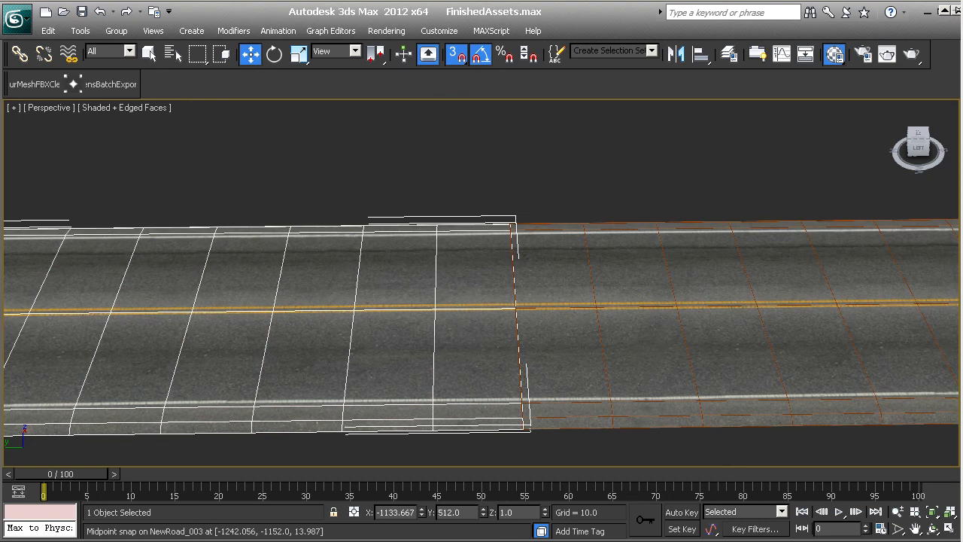
click(595, 385)
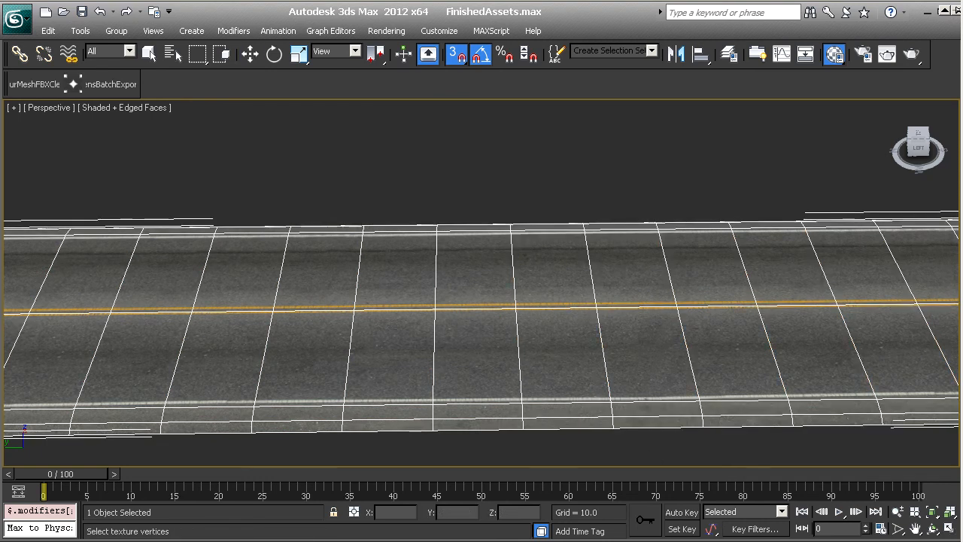
key(1)
scroll(516, 245, down, 5)
drag(237, 212, 632, 361)
scroll(599, 351, up, 5)
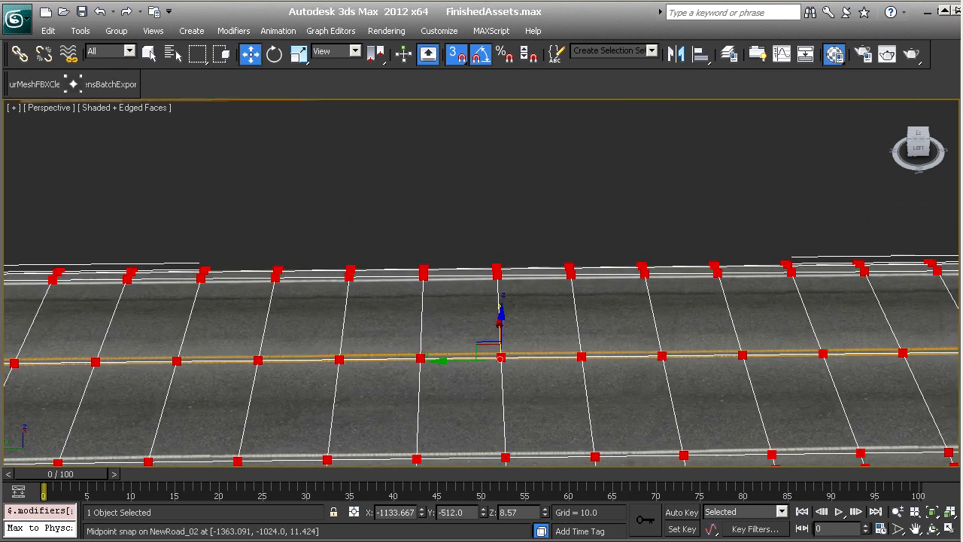
middle_drag(460, 374, 514, 336)
scroll(514, 335, down, 3)
key(alt+z)
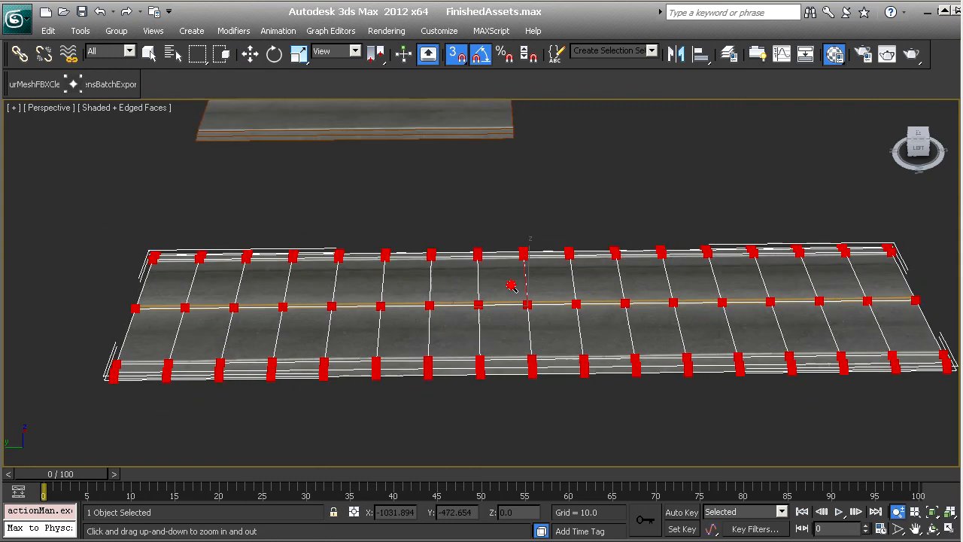
key(1)
- Add a Bend modifier to the combined road and set its angle to 90
key(ctrl+r)
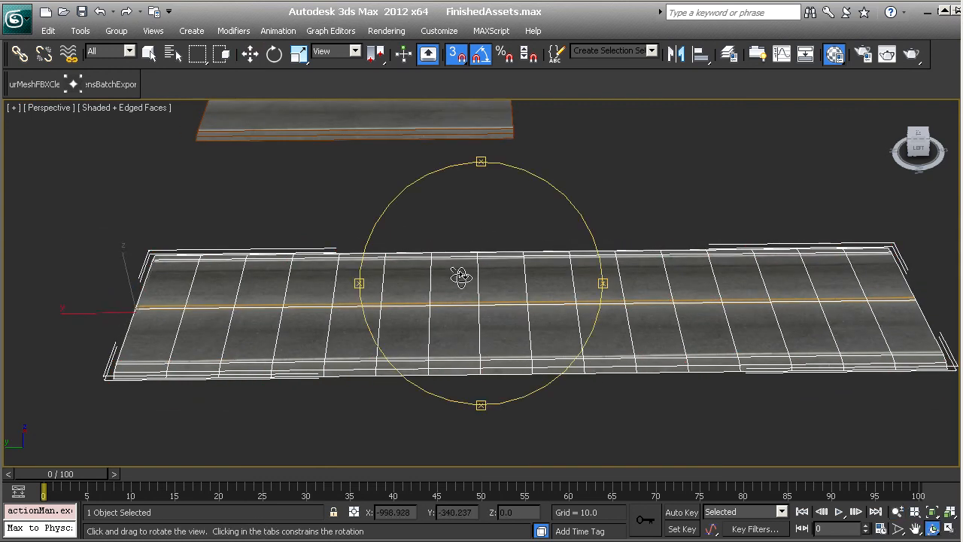
drag(458, 275, 519, 286)
alt+middle_drag(519, 286, 504, 287)
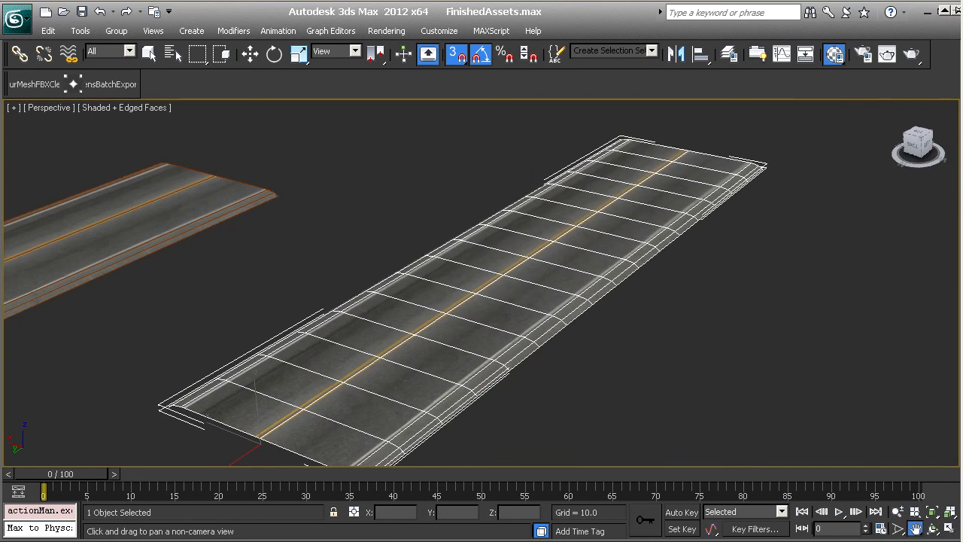
drag(962, 60, 529, 64)
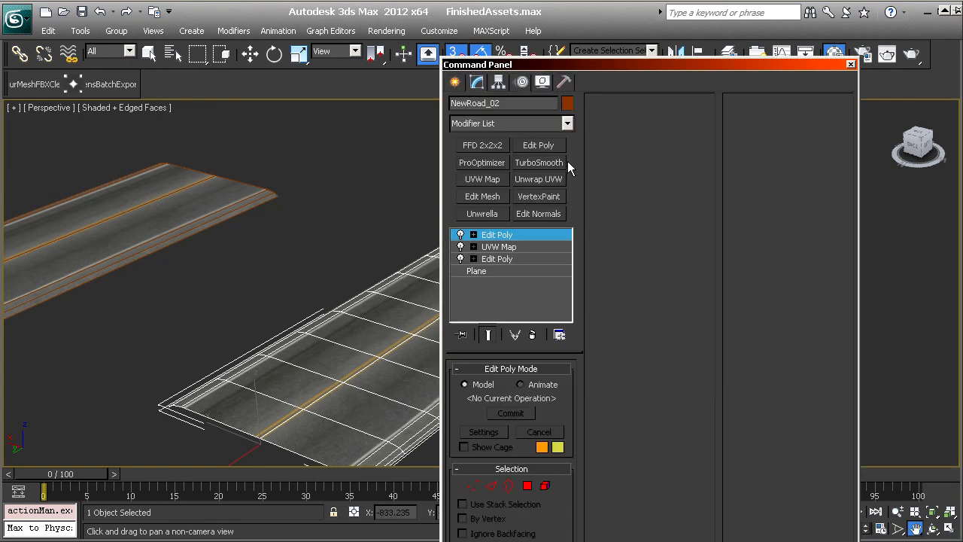
click(507, 125)
key(b)
click(499, 137)
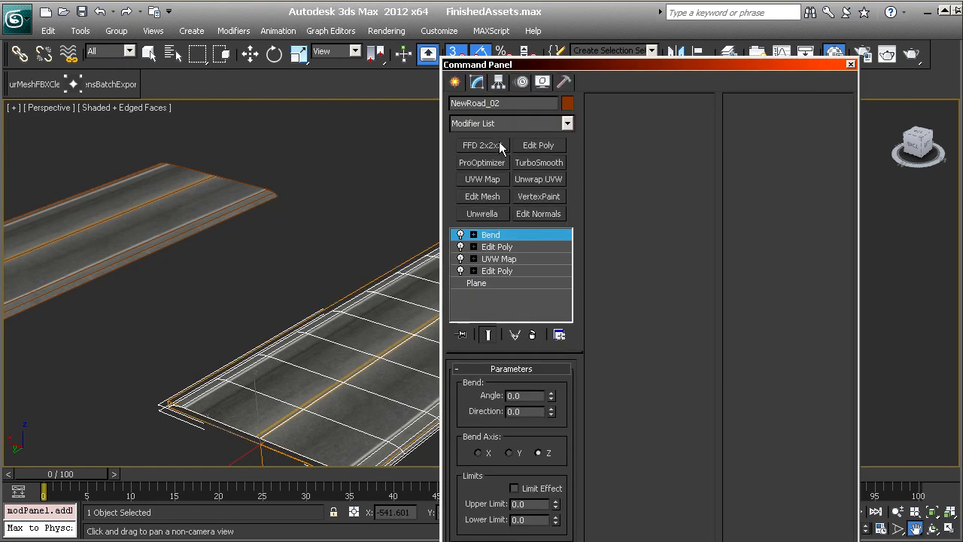
double_click(529, 399)
text(90)
key(Return)
- Try a bend direction of 90 and set it back to 0
middle_drag(268, 281, 245, 271)
double_click(527, 414)
text(90)
key(Return)
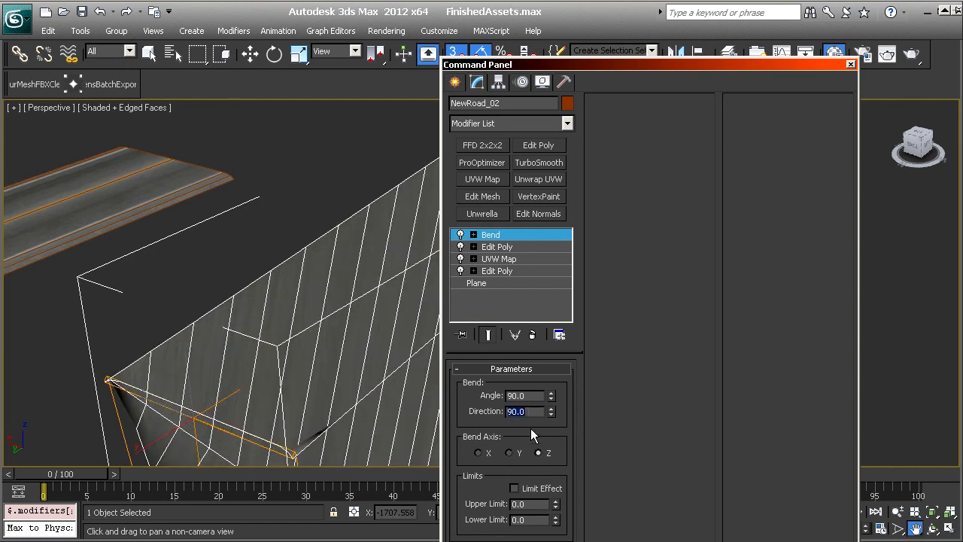
text(0)
key(Return)
- Set the bend axis to Y so the road curves flat on the ground
click(510, 452)
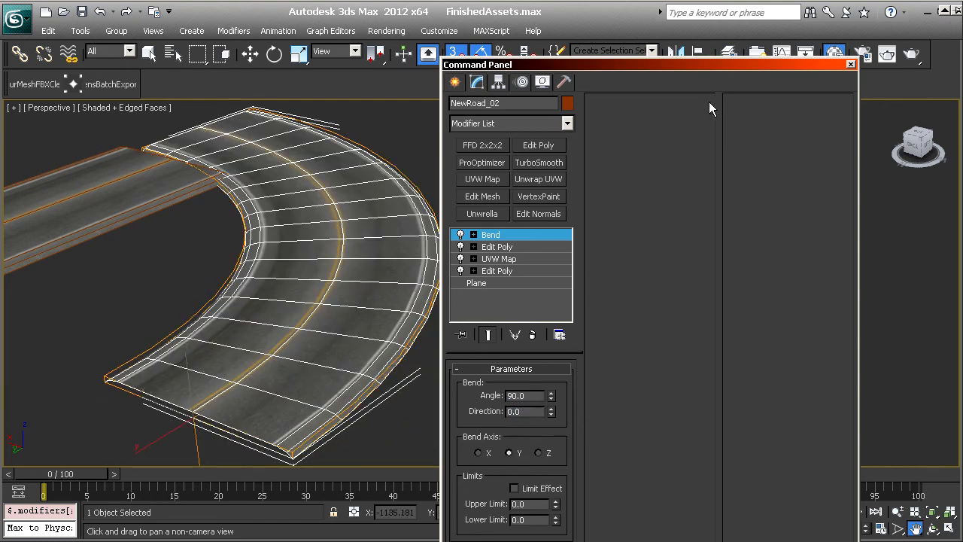
drag(543, 69, 962, 41)
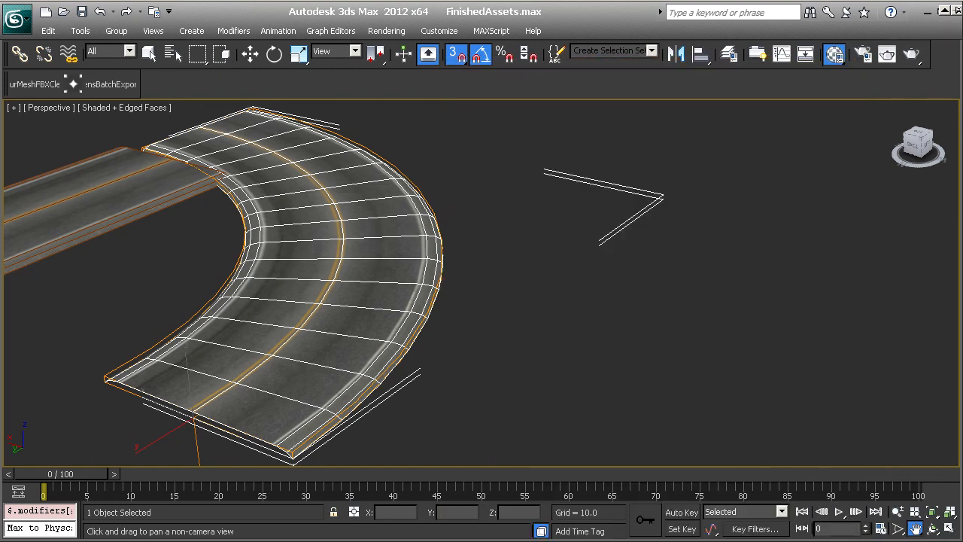
middle_drag(398, 252, 474, 297)
scroll(473, 296, down, 1)
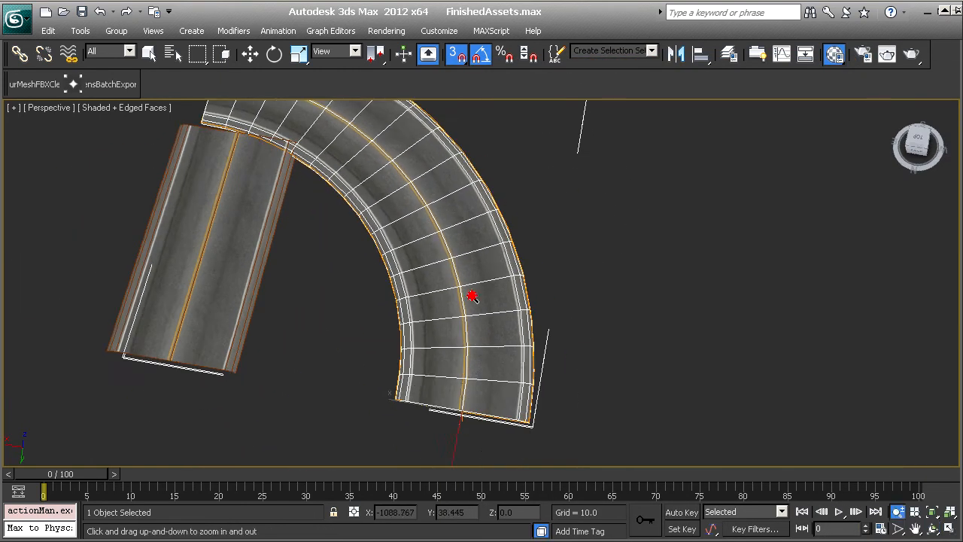
- Move the curved road clear of the straight segment and inspect its surface with and without edged faces
drag(450, 396, 604, 432)
mouse_move(673, 334)
middle_down()
mouse_move(546, 305)
mouse_move(522, 258)
mouse_move(539, 311)
mouse_move(512, 281)
mouse_move(408, 285)
mouse_move(372, 351)
mouse_move(429, 276)
mouse_move(574, 244)
mouse_move(545, 261)
mouse_move(475, 267)
mouse_move(475, 252)
mouse_move(464, 275)
middle_up()
scroll(546, 306, up, 1)
scroll(540, 312, up, 3)
key(F4)
key(F4)
scroll(463, 275, down, 3)
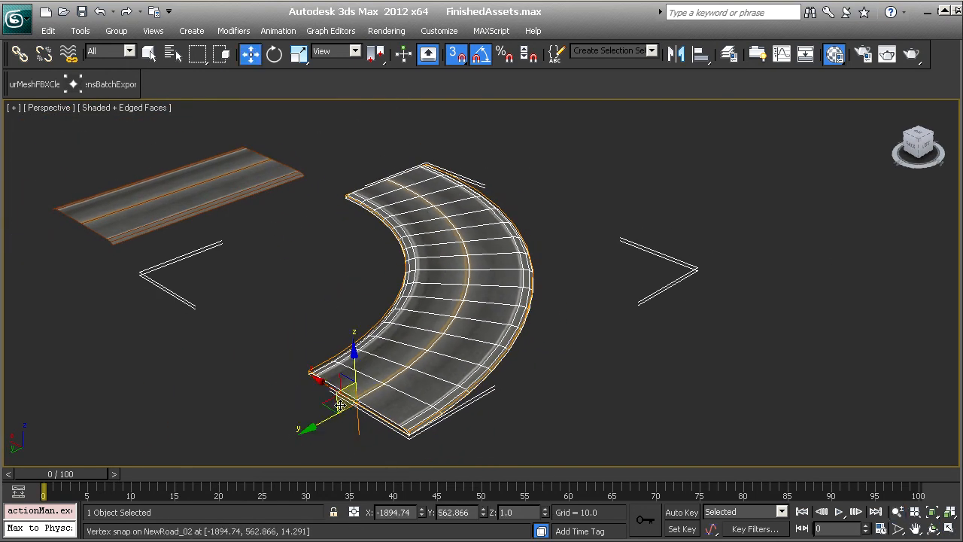
- Turn off snapping and place the curved road at the origin by setting its X and Y positions to 0
key(s)
double_click(448, 512)
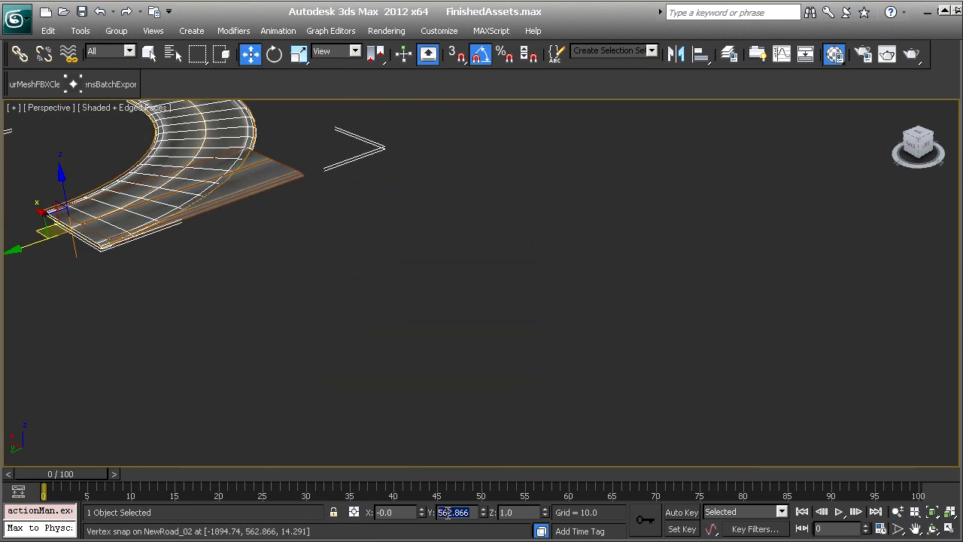
text(0)
key(Return)
- Select the row of vertices at the curved road's pivot end to check its position
middle_drag(309, 189, 526, 258)
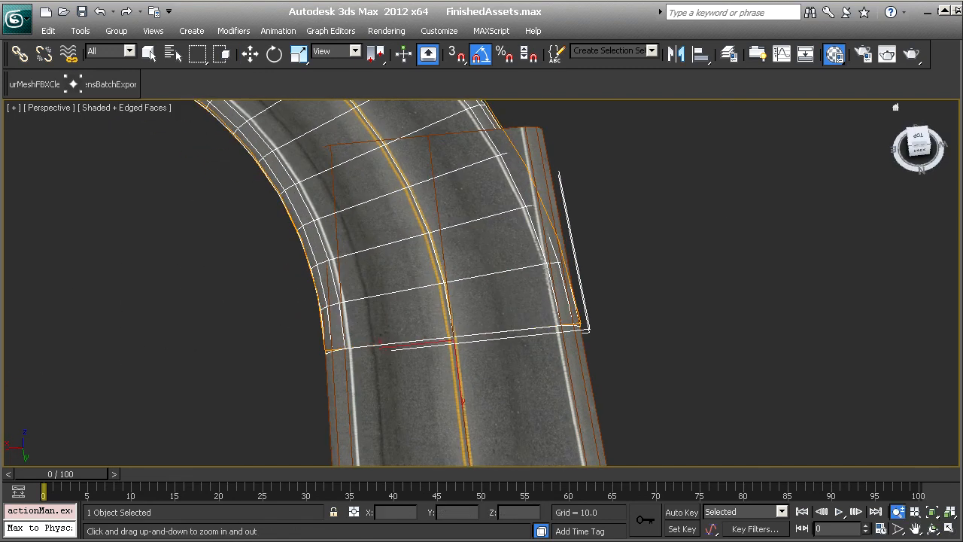
key(w)
key(1)
drag(660, 417, 498, 298)
alt+middle_drag(506, 261, 489, 296)
drag(570, 387, 264, 288)
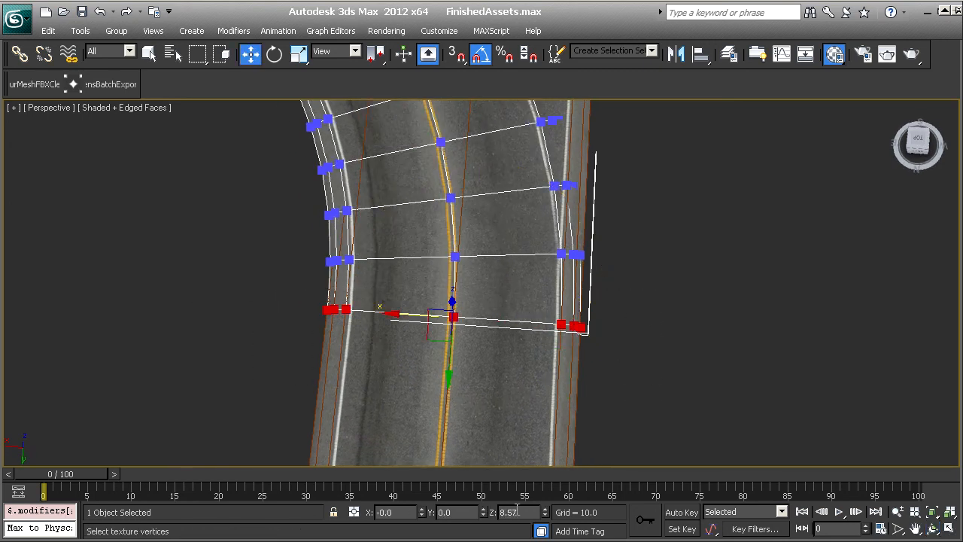
- Select the row of vertices at the opposite end of the curve and examine their X and Y coordinates
middle_drag(313, 193, 510, 344)
middle_drag(427, 270, 393, 248)
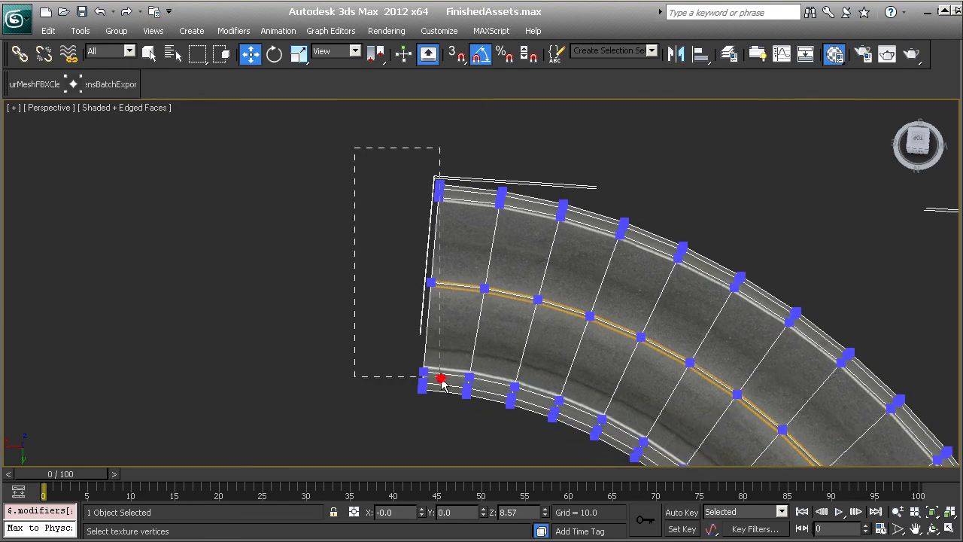
drag(441, 378, 449, 424)
middle_drag(482, 378, 485, 351)
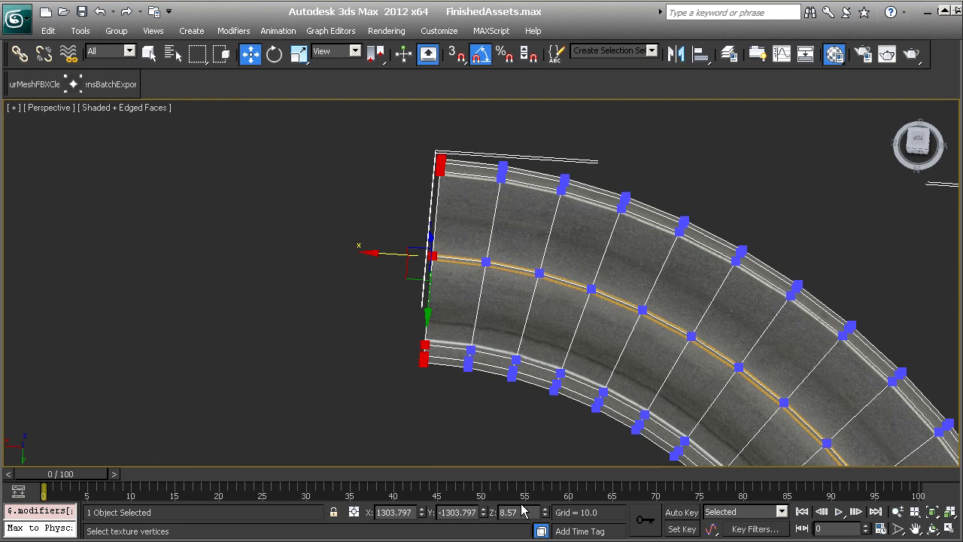
alt+middle_drag(555, 360, 523, 294)
key(w)
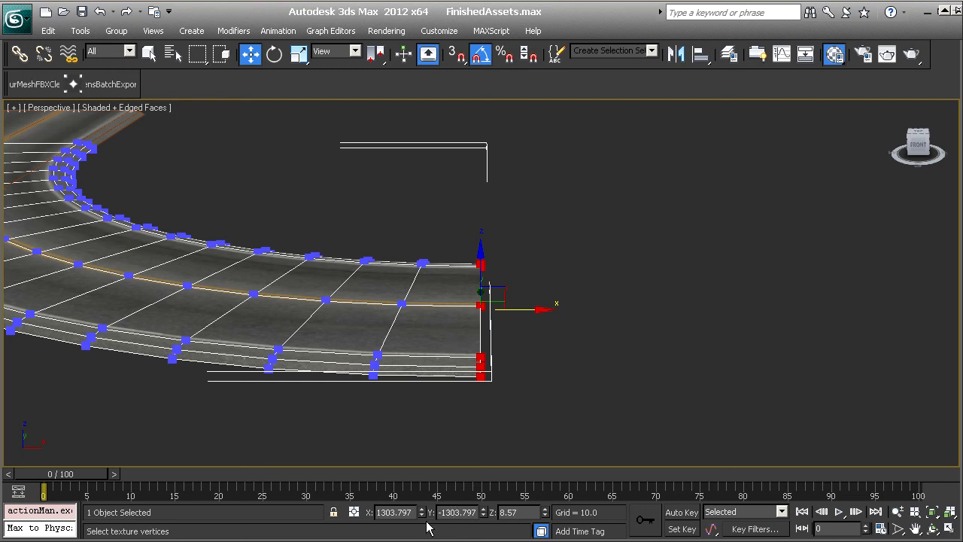
- Copy the selected end vertices' X coordinate into Calculator and divide 1303.797 by 16 to check it against the grid
double_click(392, 512)
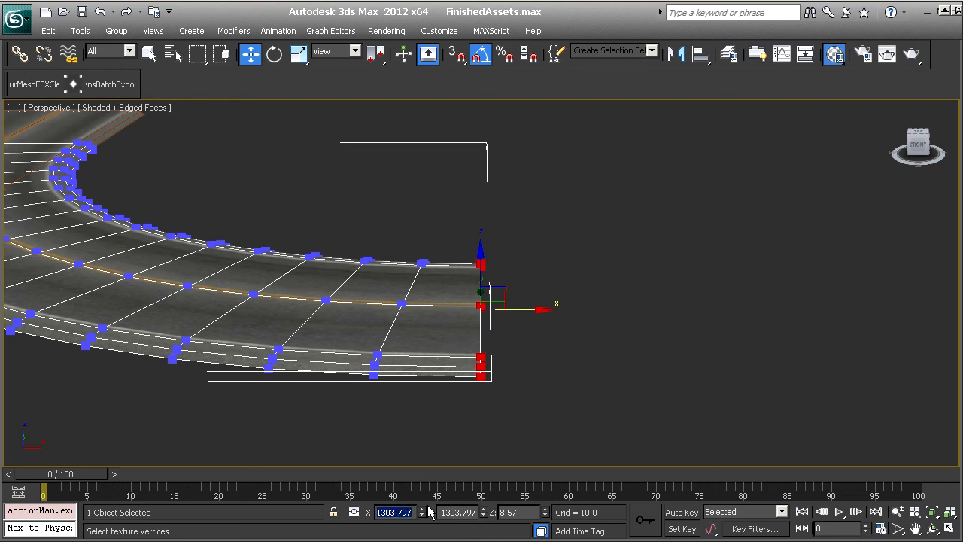
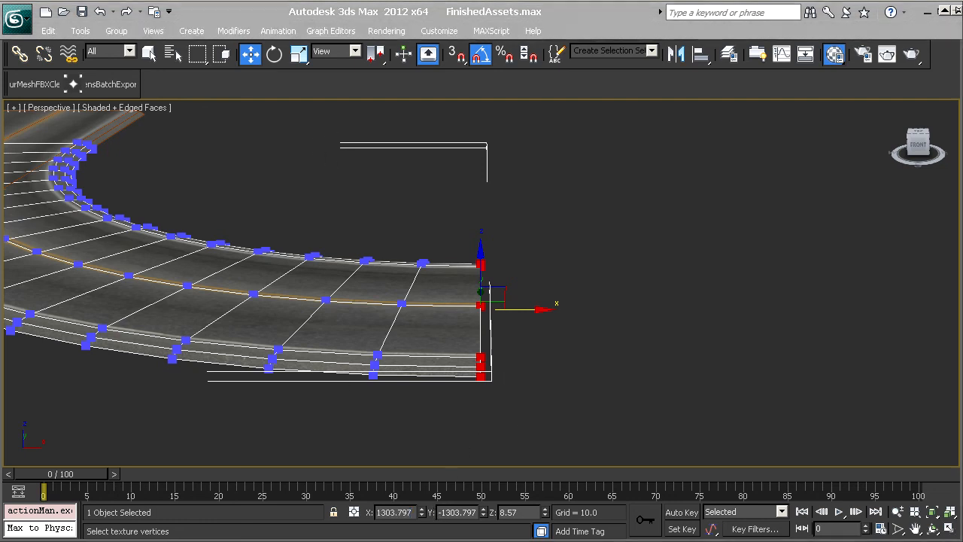
text(1303.797)
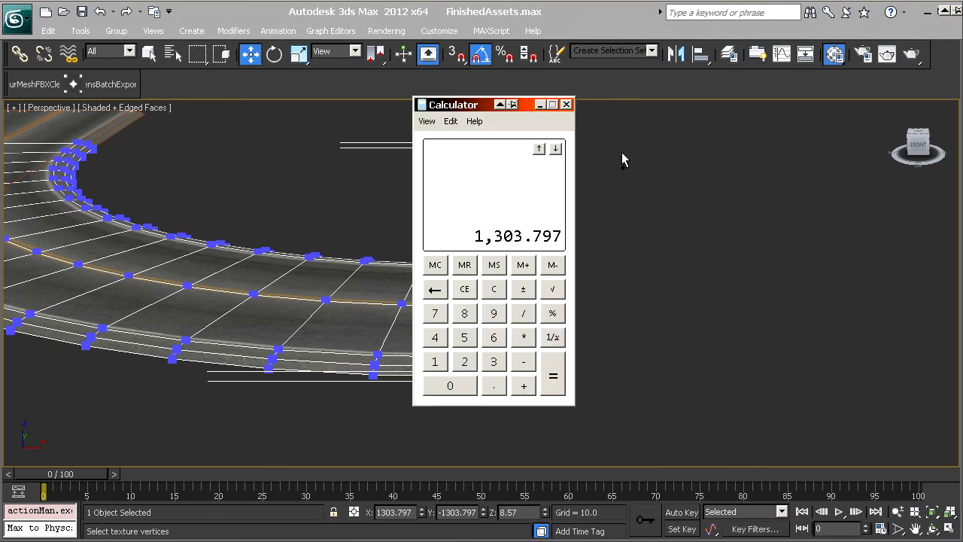
key(slash)
text(16)
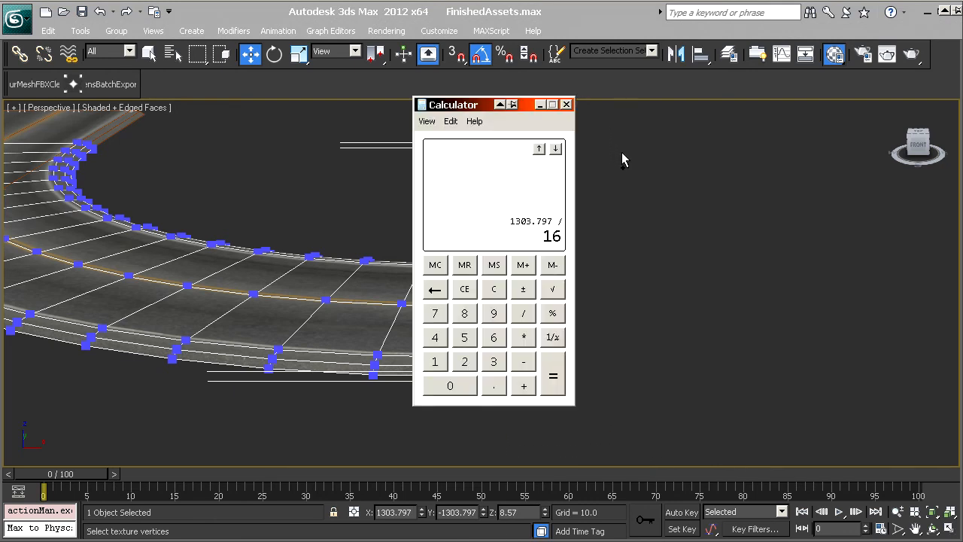
key(Return)
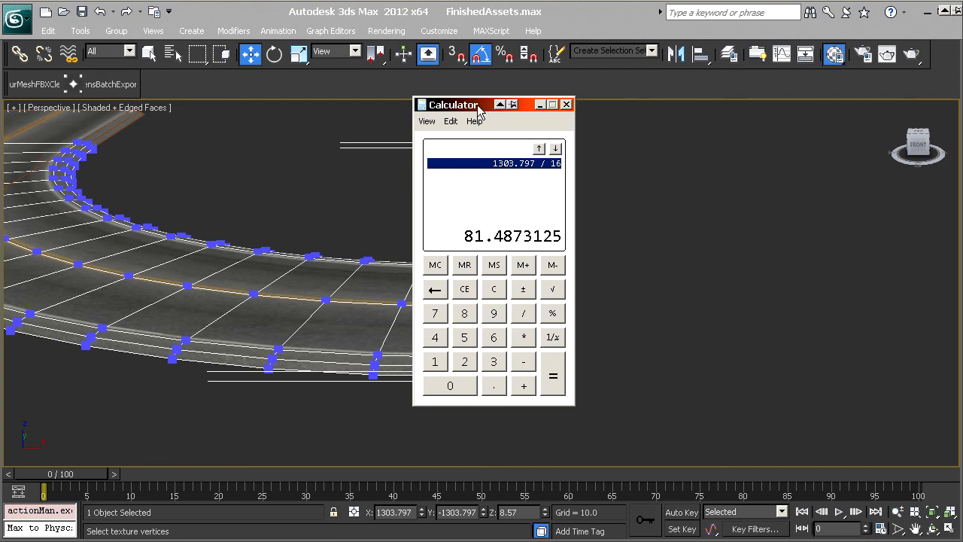
drag(479, 109, 788, 115)
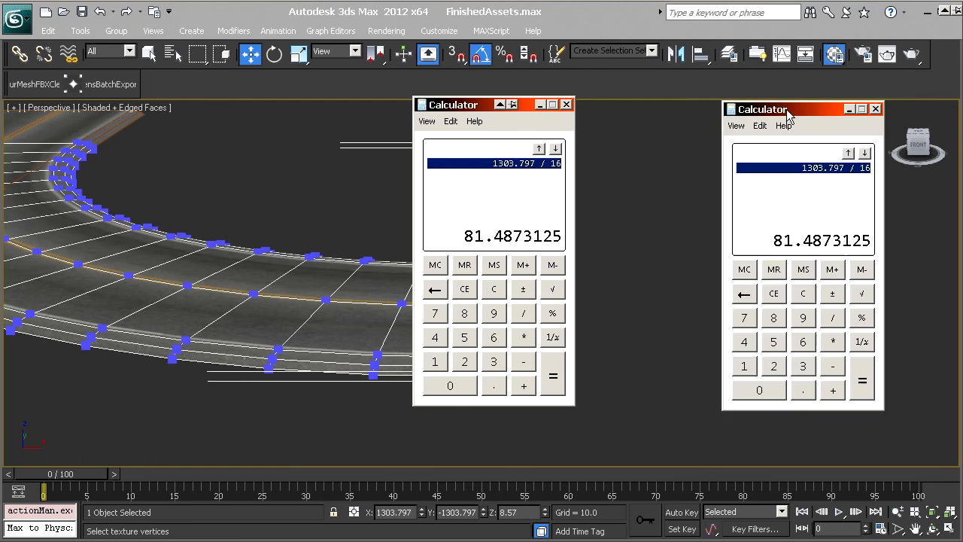
mouse_move(397, 267)
middle_down()
mouse_move(389, 262)
mouse_move(389, 278)
middle_up()
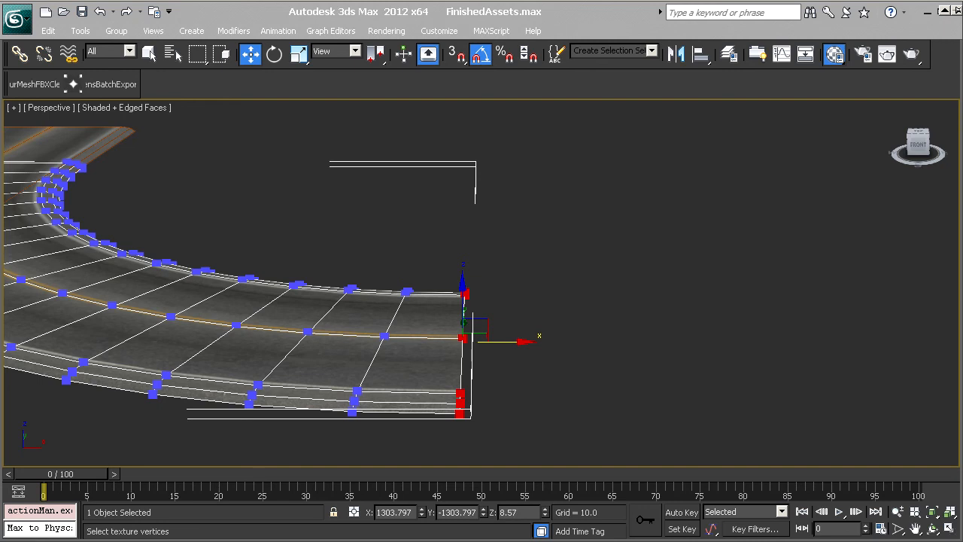
- Switch to Rounder, enter 1303.797 as the value to round and choose a grid size of 32
drag(0, 73, 597, 147)
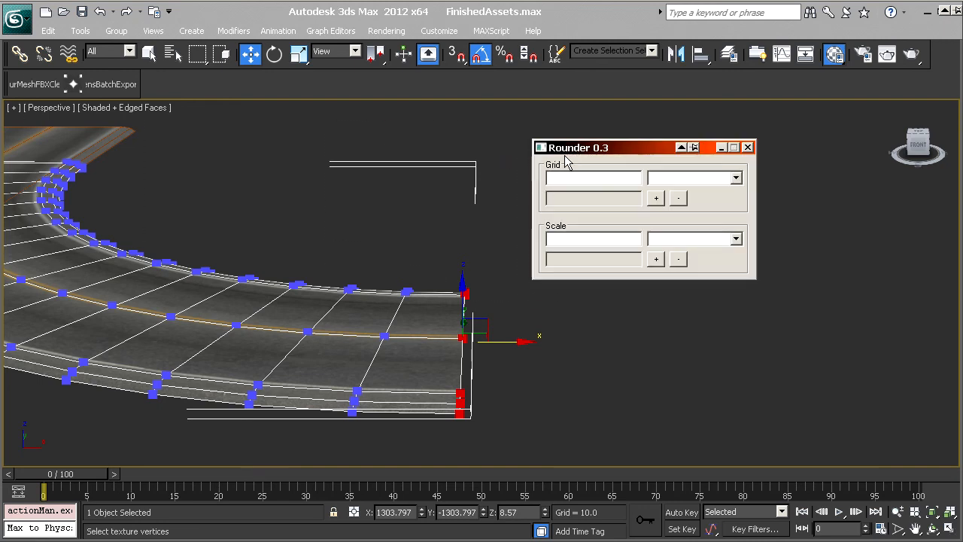
click(633, 177)
click(602, 179)
text(1303.797)
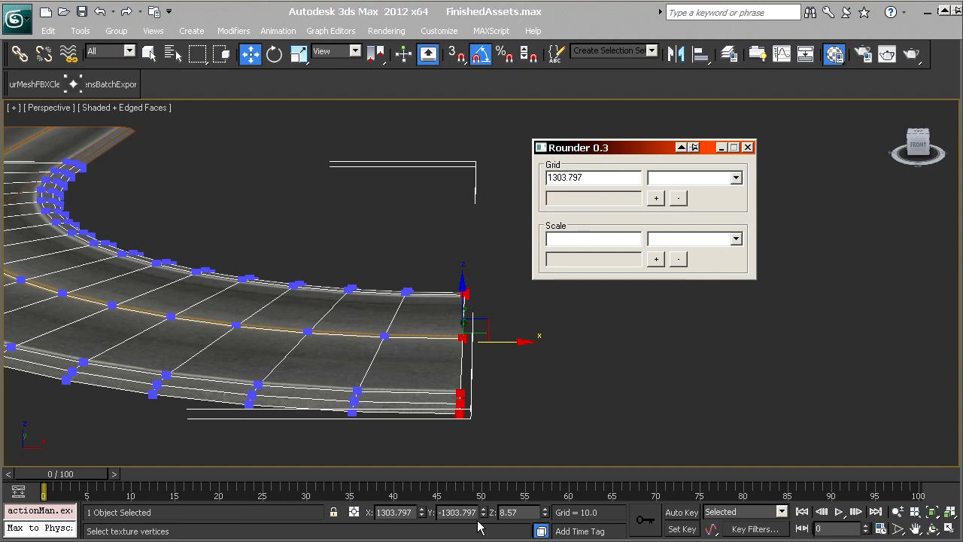
click(693, 179)
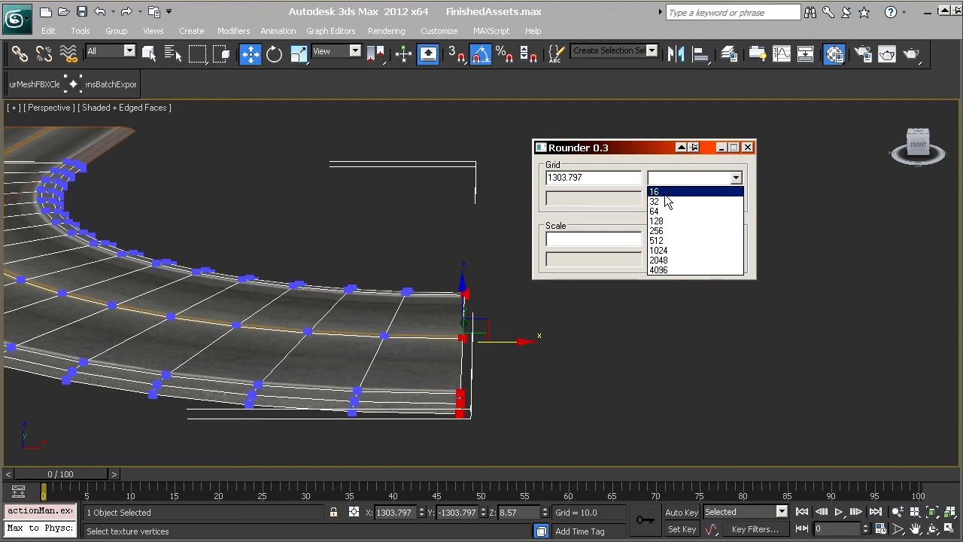
click(666, 201)
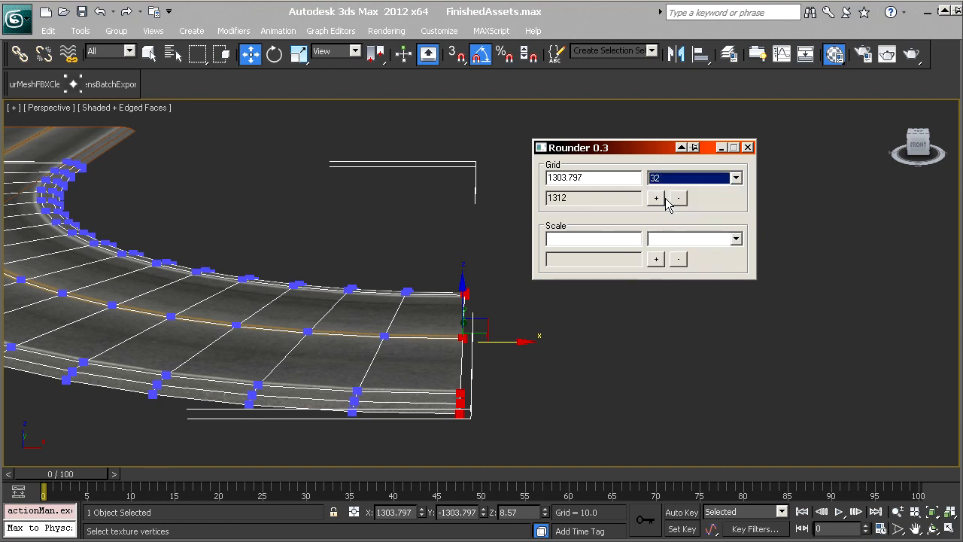
- Try rounding the same coordinate to a grid size of 16 for comparison
click(585, 196)
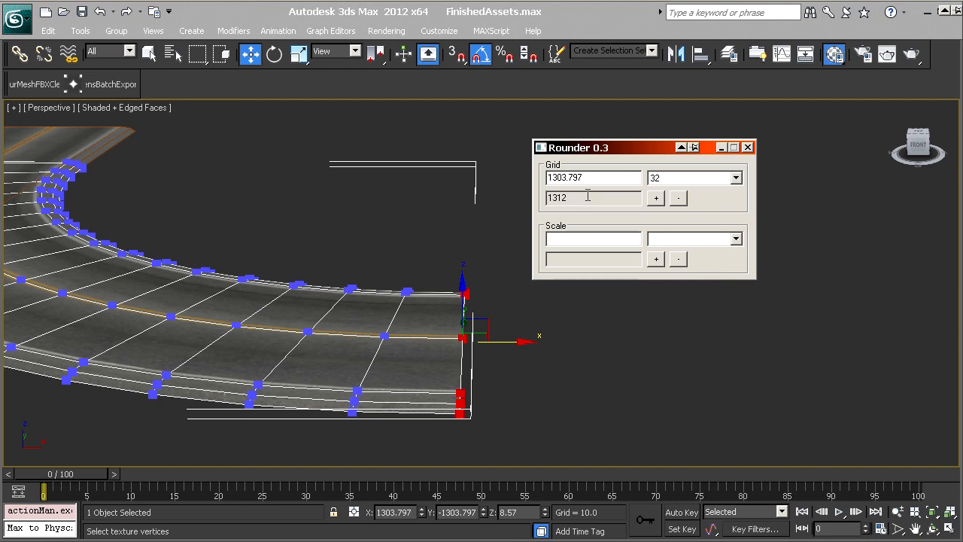
drag(579, 198, 482, 208)
click(691, 178)
click(682, 199)
click(692, 181)
click(575, 187)
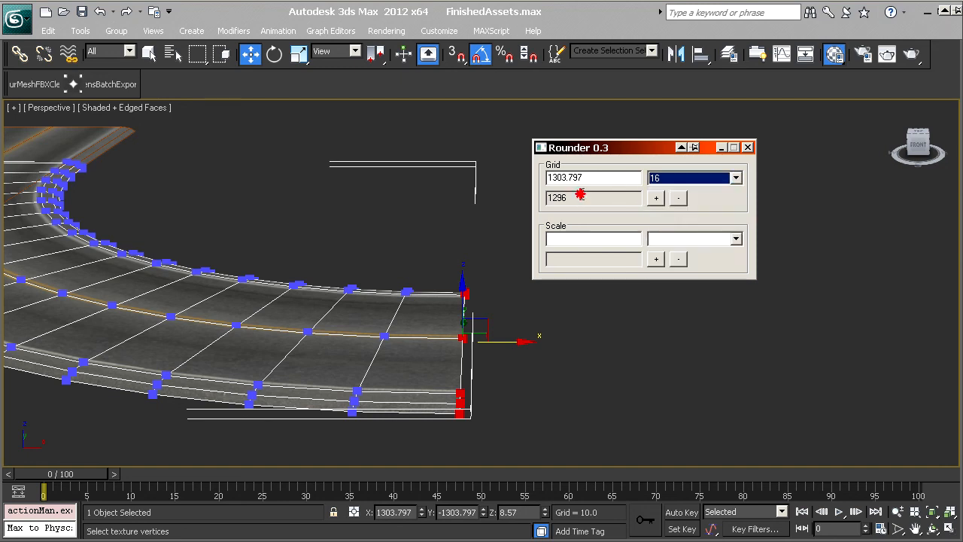
drag(583, 198, 525, 205)
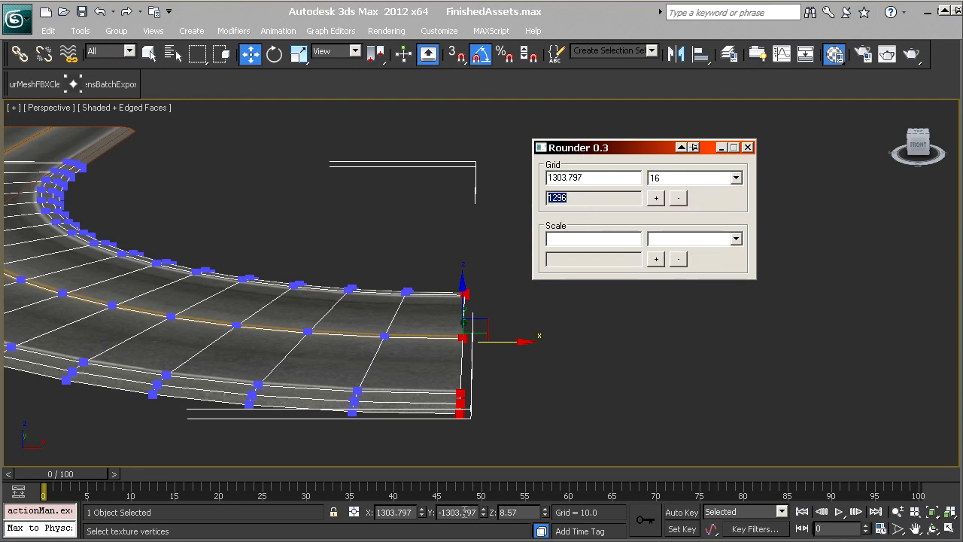
- Set the rounding grid back to 32 and copy the rounded value 1312
click(667, 180)
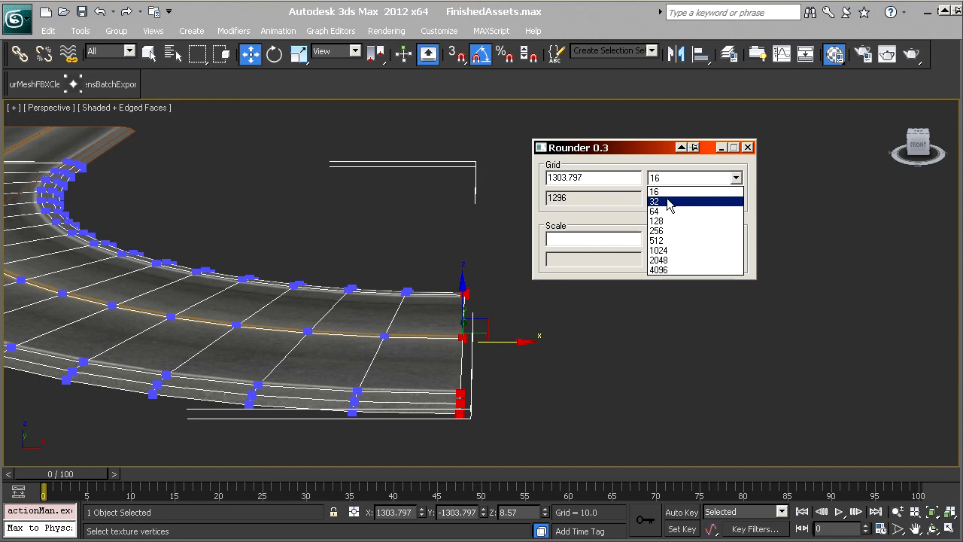
click(669, 201)
drag(590, 198, 465, 207)
key(ctrl+c)
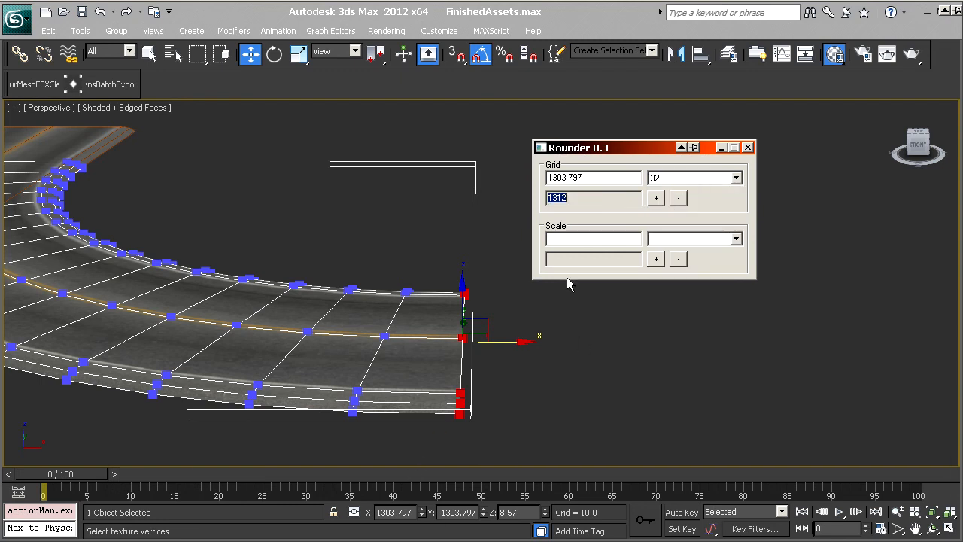
- Set the selected end vertices' X position to 1312 and their Y position to -1312
double_click(399, 517)
key(ctrl+v)
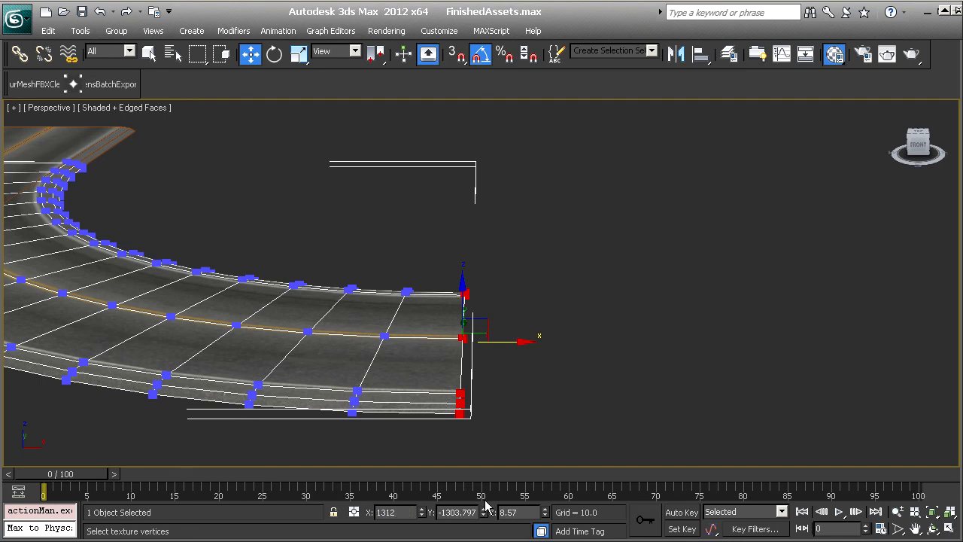
key(Return)
double_click(462, 512)
text(-1312)
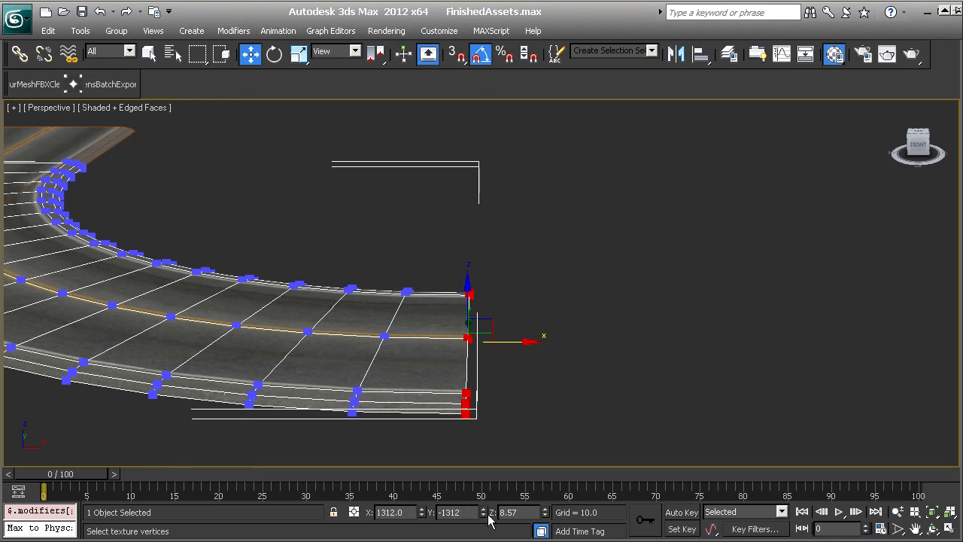
key(Return)
- Examine the repositioned end of the curved road from above and from a distance
key(ctrl+r)
drag(524, 350, 456, 348)
drag(518, 332, 520, 324)
key(w)
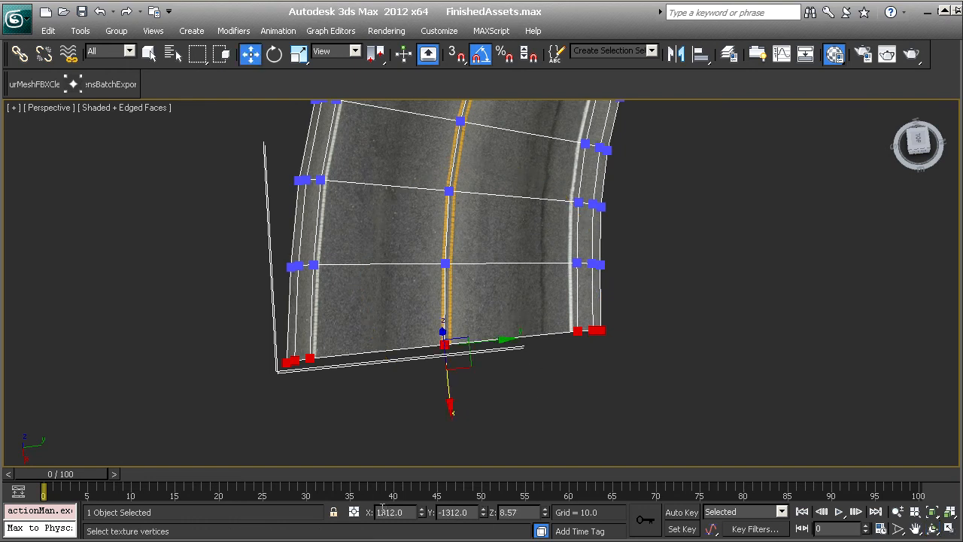
scroll(614, 340, down, 10)
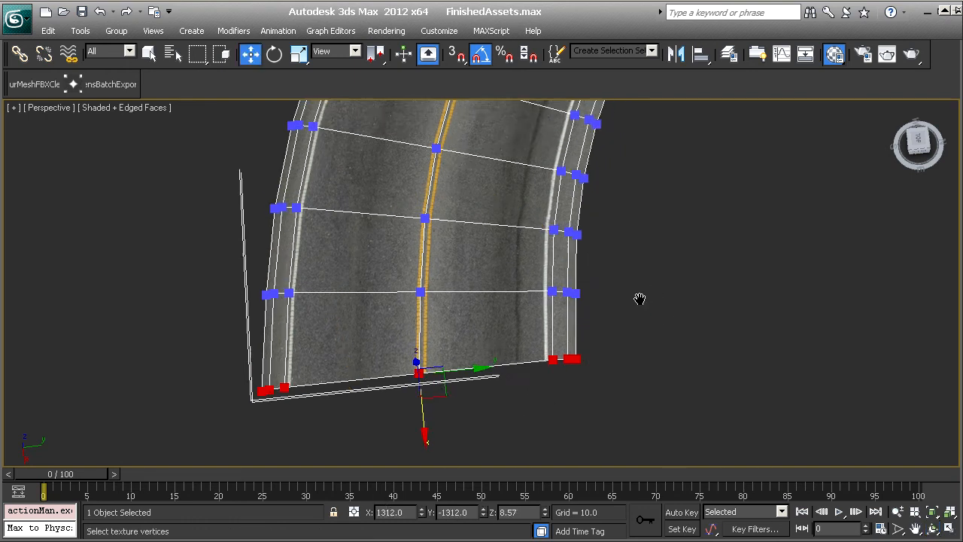
alt+middle_drag(583, 333, 434, 270)
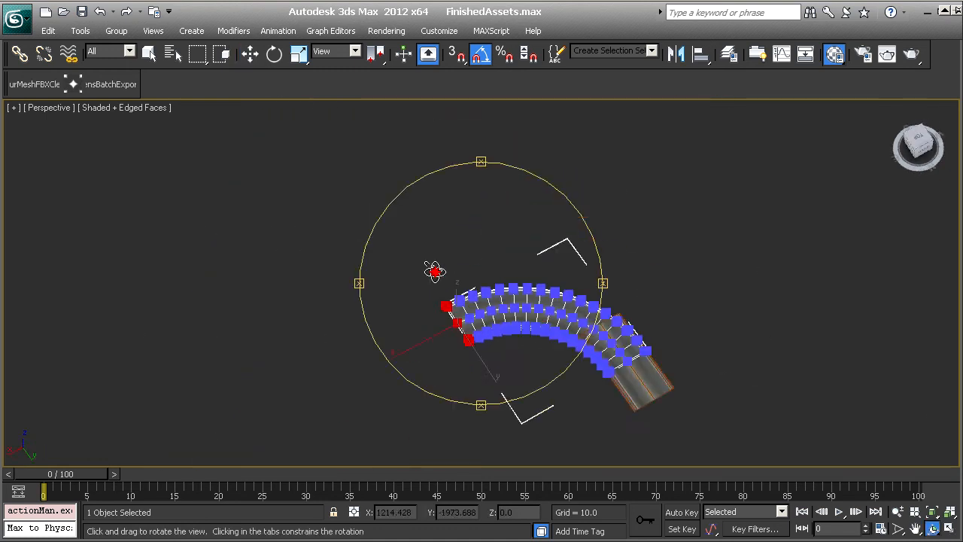
middle_drag(512, 331, 436, 248)
middle_drag(474, 301, 490, 265)
ctrl+alt+middle_drag(490, 265, 490, 245)
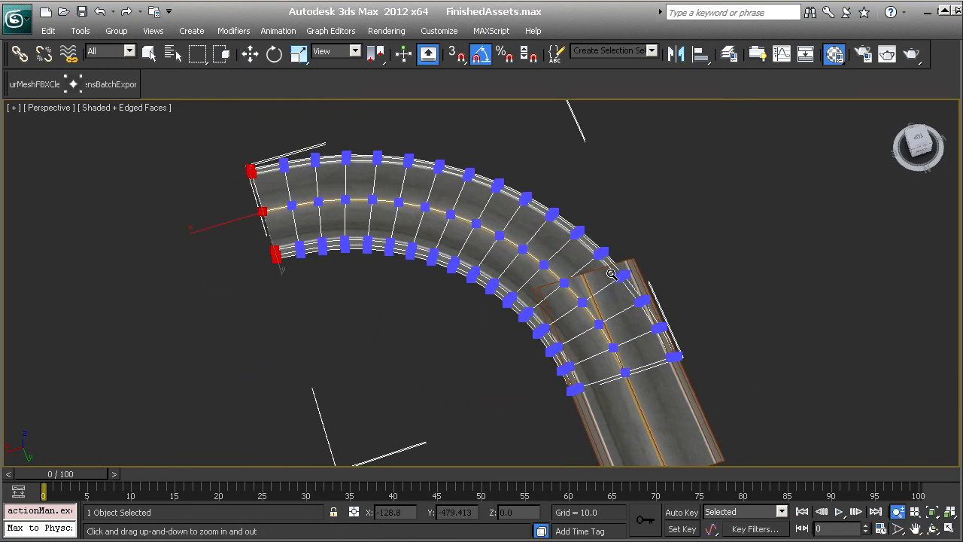
- Leave vertex editing and draw a freehand, roughly cubic box away from the curved road's open end
key(1)
middle_drag(321, 225, 702, 277)
mouse_move(272, 177)
mouse_down()
mouse_move(488, 445)
mouse_move(96, 382)
mouse_move(104, 455)
mouse_up()
click(56, 218)
mouse_move(364, 273)
middle_down()
mouse_move(520, 241)
mouse_move(466, 258)
mouse_move(684, 230)
middle_up()
key(w)
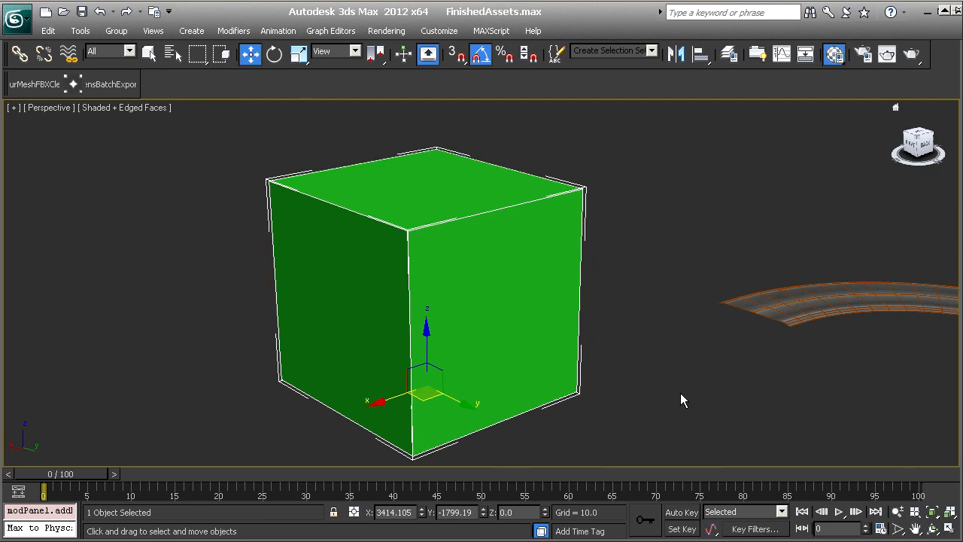
- Select the box's side face, round its Y coordinate to the 32 grid in Rounder and set Y to -1248
click(478, 347)
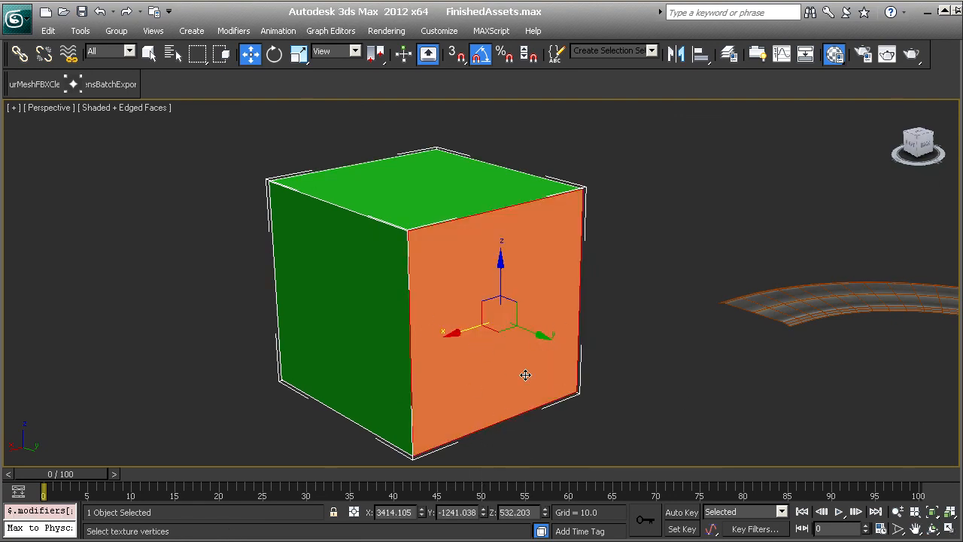
click(467, 512)
key(ctrl+c)
key(alt+Tab)
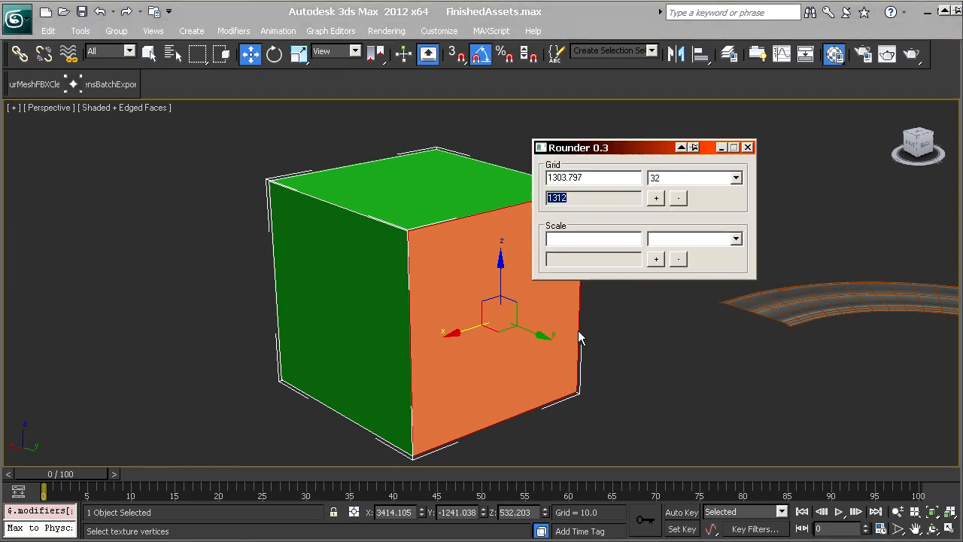
double_click(593, 181)
key(ctrl+v)
double_click(557, 198)
double_click(460, 511)
key(ctrl+v)
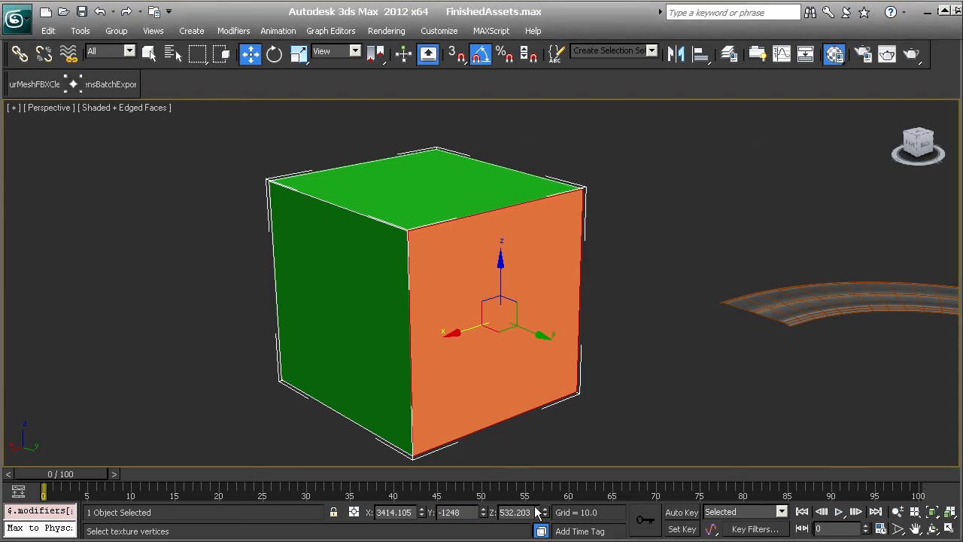
key(Return)
- Round the face's X coordinate of 3414.105 in Rounder and set its X position to 3424
double_click(400, 512)
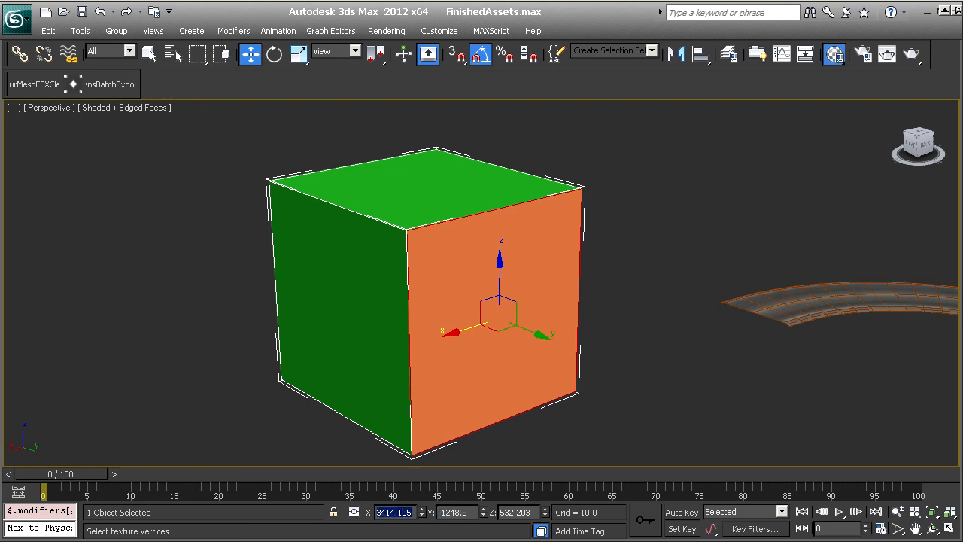
key(alt+Tab)
key(alt+Tab)
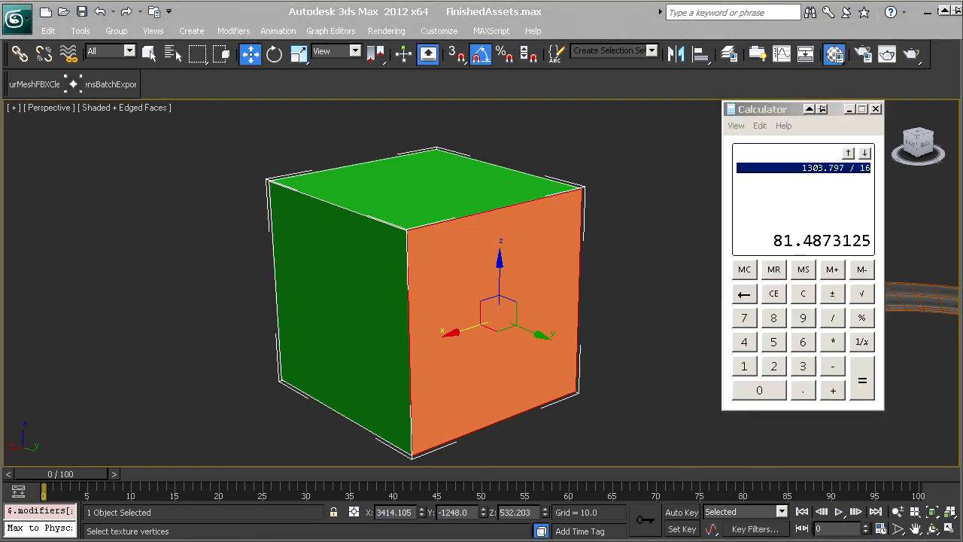
double_click(570, 178)
key(ctrl+v)
double_click(588, 193)
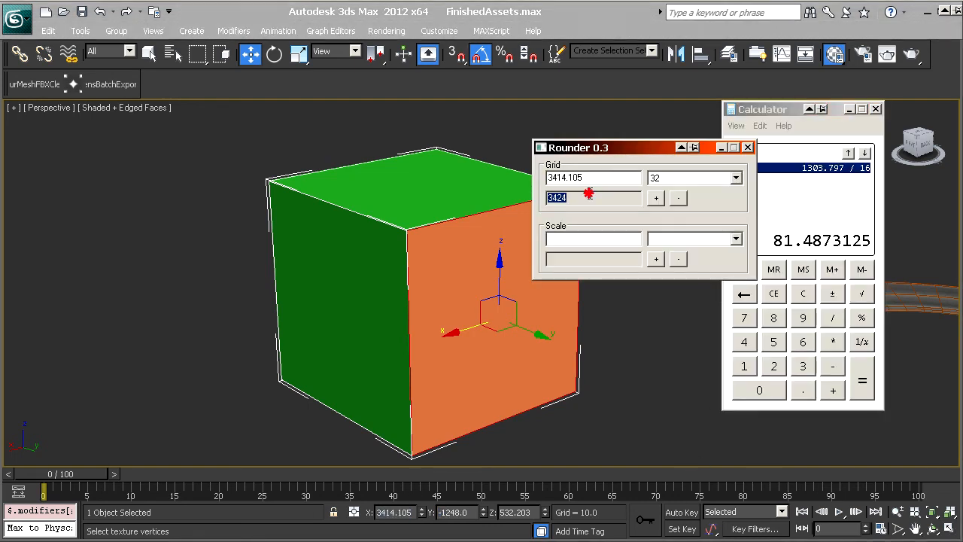
click(411, 510)
double_click(409, 512)
key(ctrl+v)
key(Return)
- Examine the box and its adjusted side face from several angles
middle_drag(596, 340, 587, 346)
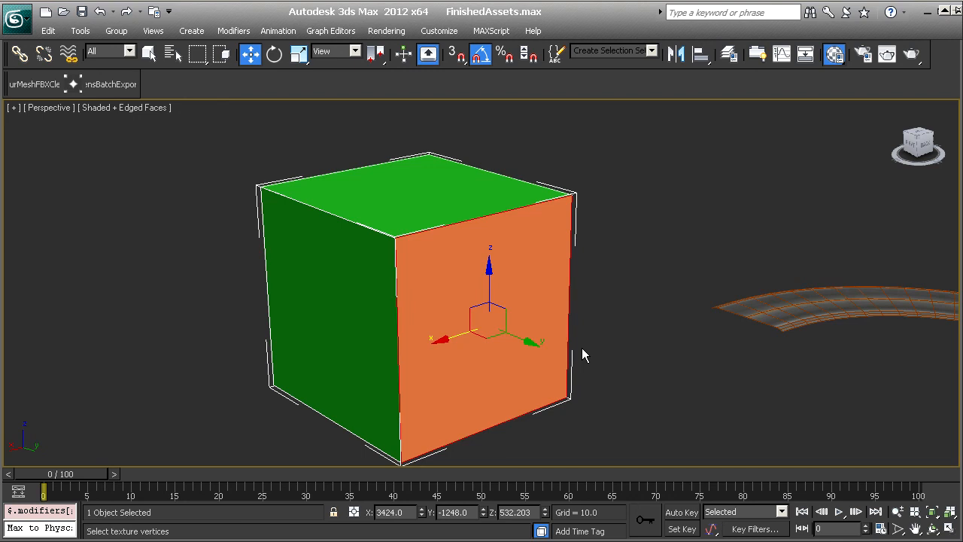
middle_drag(398, 361, 362, 338)
key(alt+z)
drag(387, 353, 379, 332)
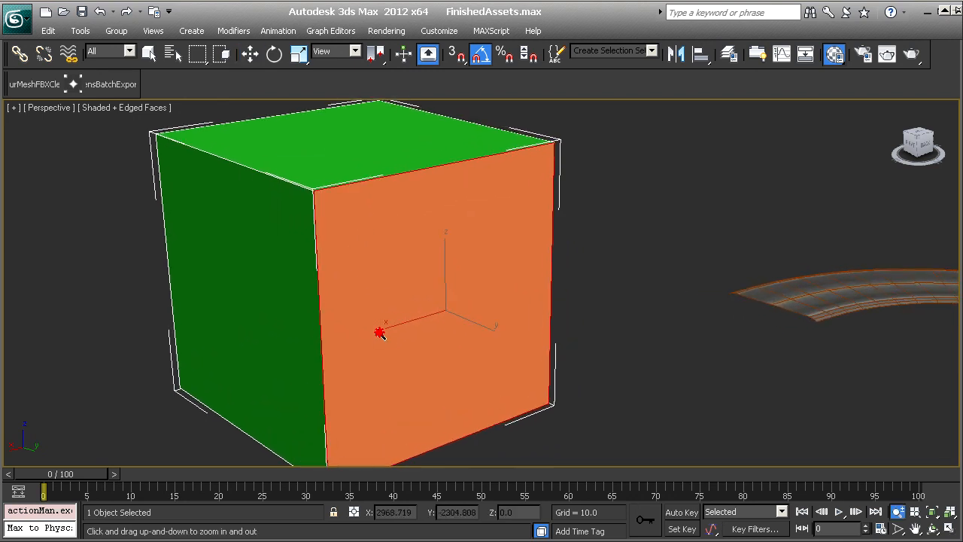
mouse_move(486, 293)
alt+middle_down()
mouse_move(524, 278)
mouse_move(489, 280)
alt+middle_up()
middle_drag(489, 280, 501, 286)
drag(502, 286, 486, 293)
key(w)
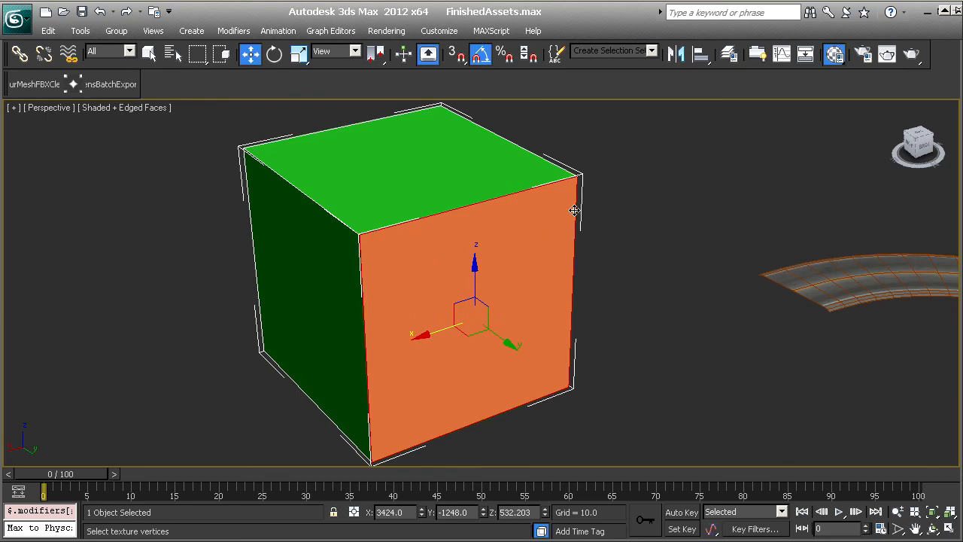
- Delete the green test box, leaving only the road pieces in the scene
middle_drag(676, 269, 512, 315)
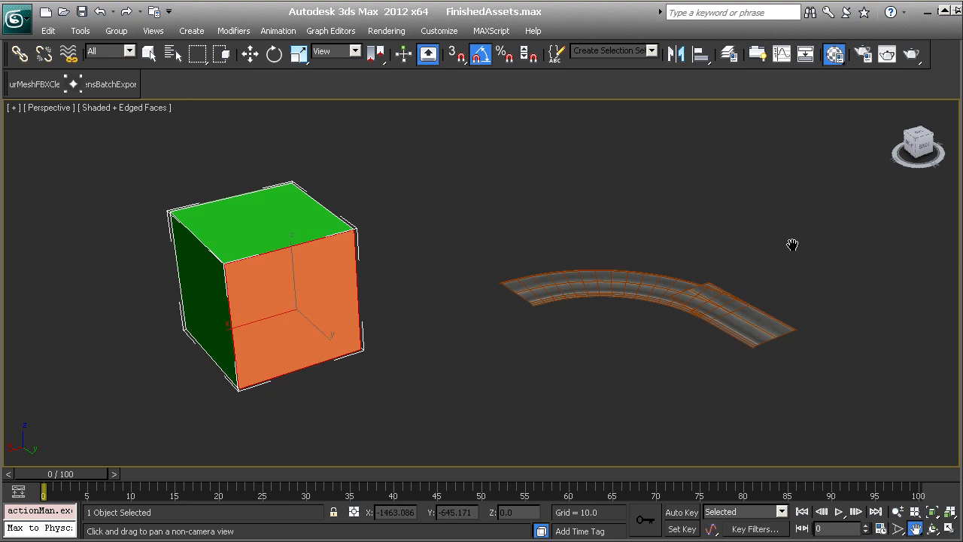
key(w)
middle_drag(432, 291, 450, 292)
scroll(421, 305, up, 2)
key(Delete)
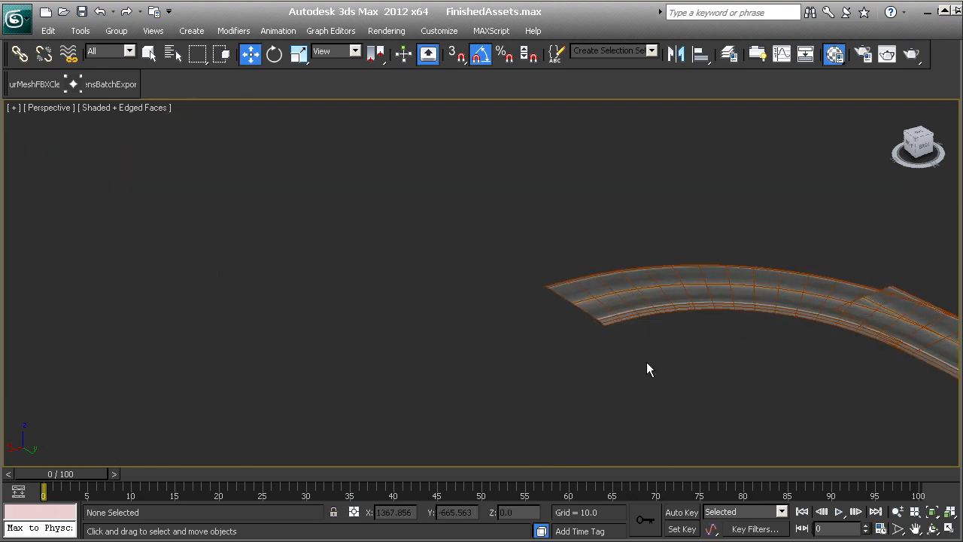
- Select the curved road and inspect its open end up close
key(alt+z)
middle_drag(647, 362, 295, 305)
middle_drag(295, 305, 532, 308)
ctrl+alt+middle_drag(489, 339, 445, 294)
click(445, 294)
alt+middle_drag(506, 312, 461, 335)
key(w)
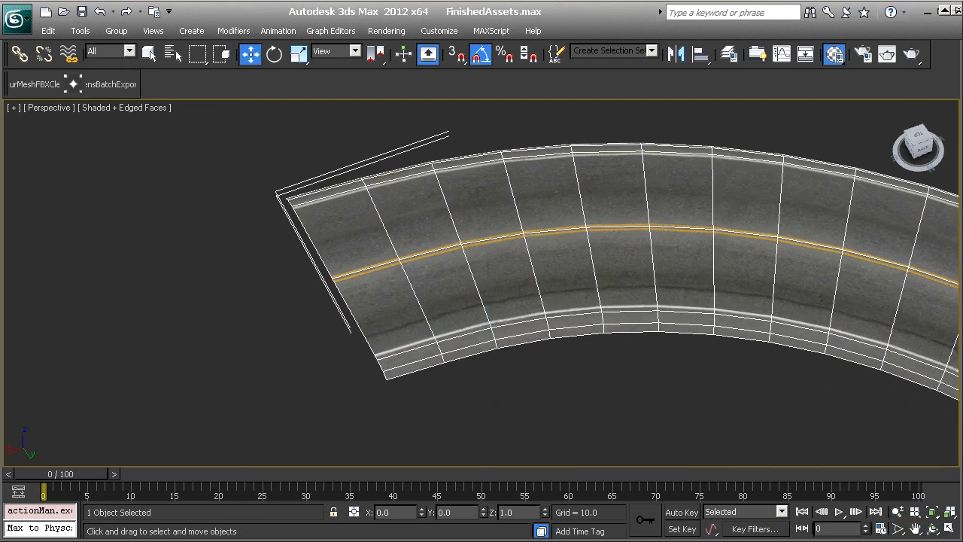
- Bring up Rounder to review the rounded grid value, and return to the curved road in 3ds Max
key(alt+Tab)
click(581, 196)
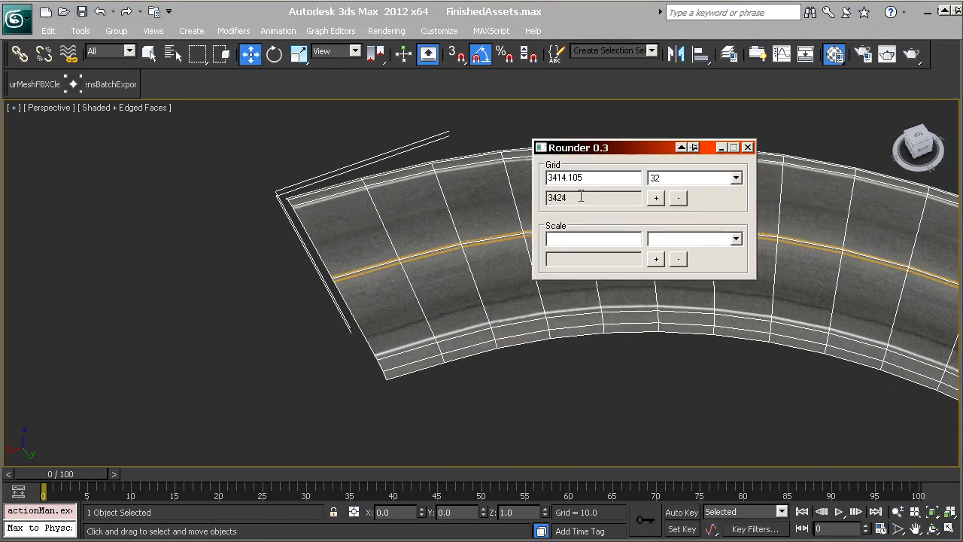
double_click(578, 198)
click(573, 15)
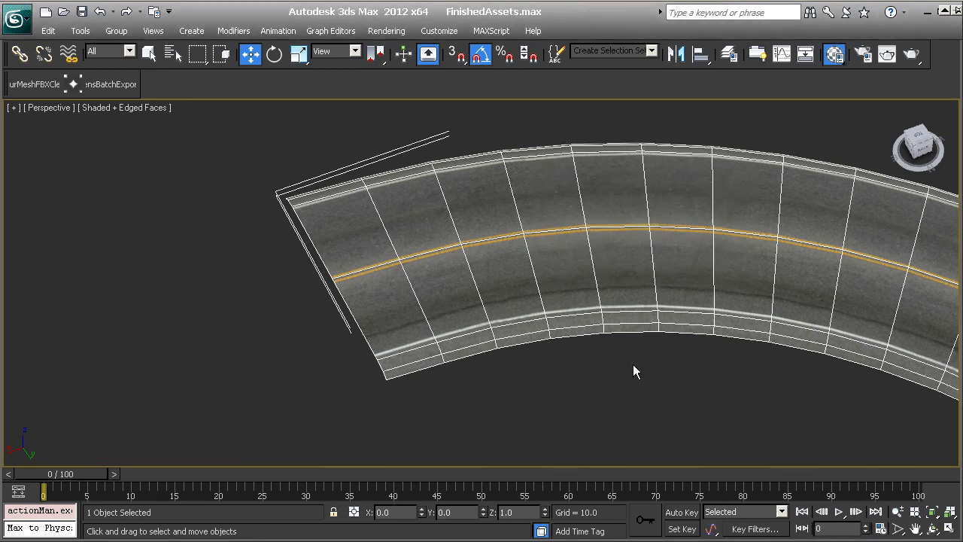
- Select the curved and straight road meshes and batch export them as FBX files
alt+middle_drag(634, 370, 539, 295)
drag(628, 408, 421, 541)
middle_drag(593, 443, 529, 281)
scroll(507, 295, down, 3)
drag(572, 331, 175, 194)
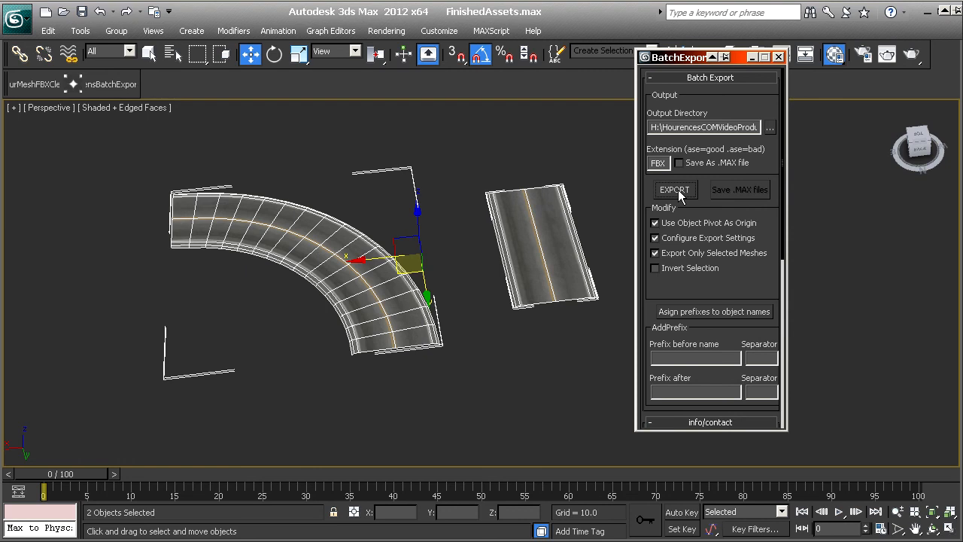
click(678, 190)
key(Return)
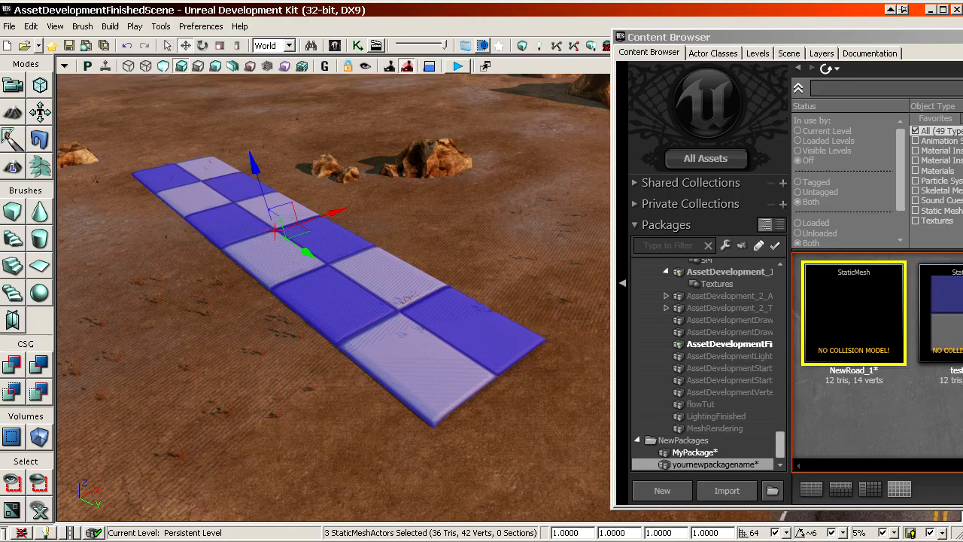
- Switch to Unreal Development Kit, import NewRoad_02 into yournewpackagename, and inspect the mesh in the Static Mesh Editor
drag(726, 39, 297, 42)
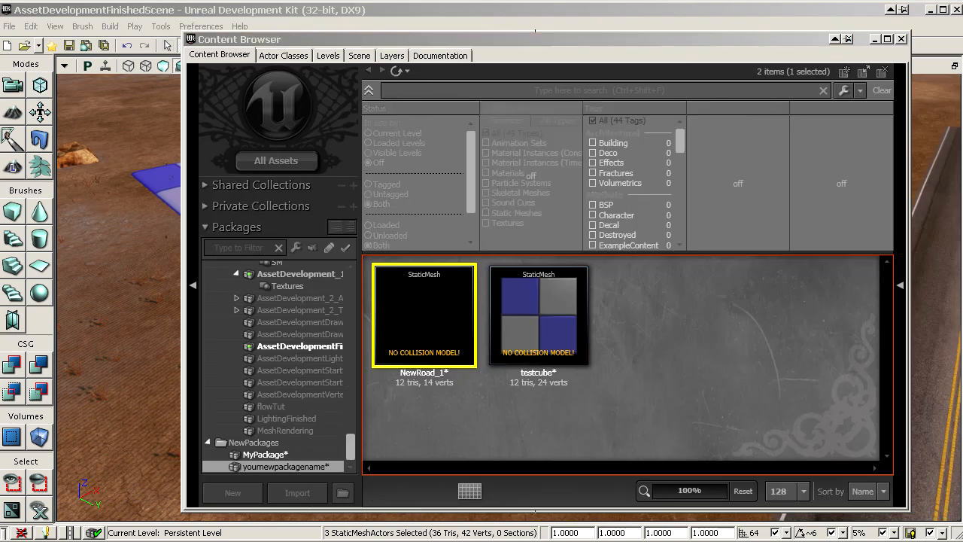
click(623, 128)
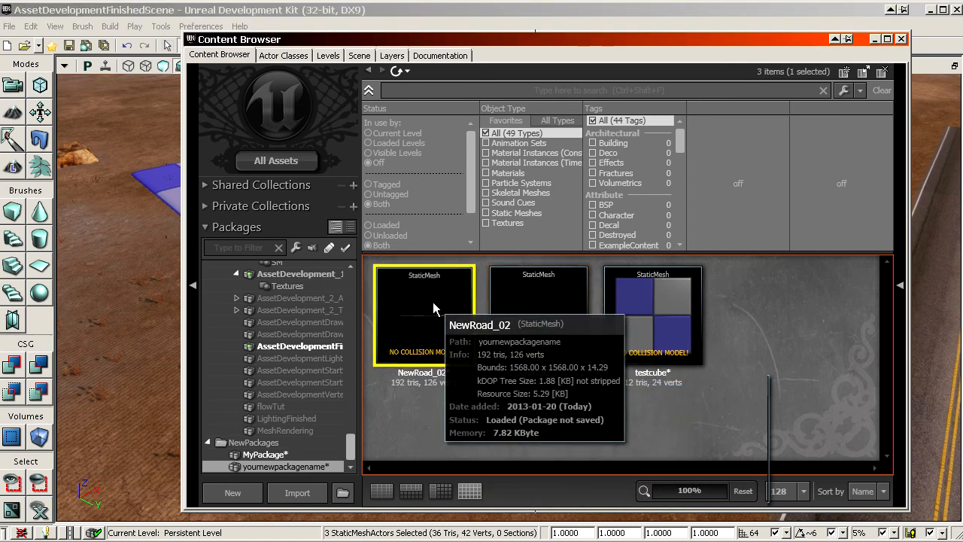
double_click(433, 301)
drag(433, 302, 489, 316)
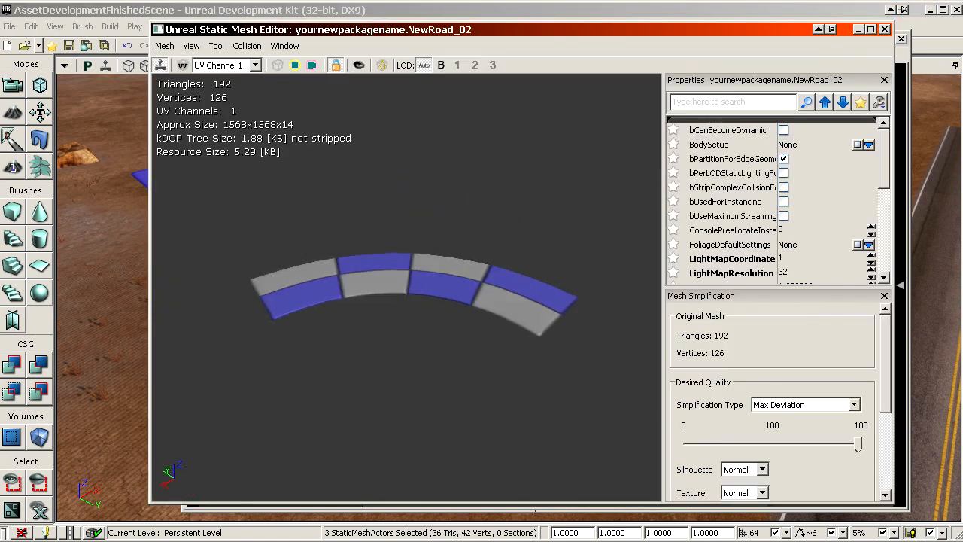
click(886, 29)
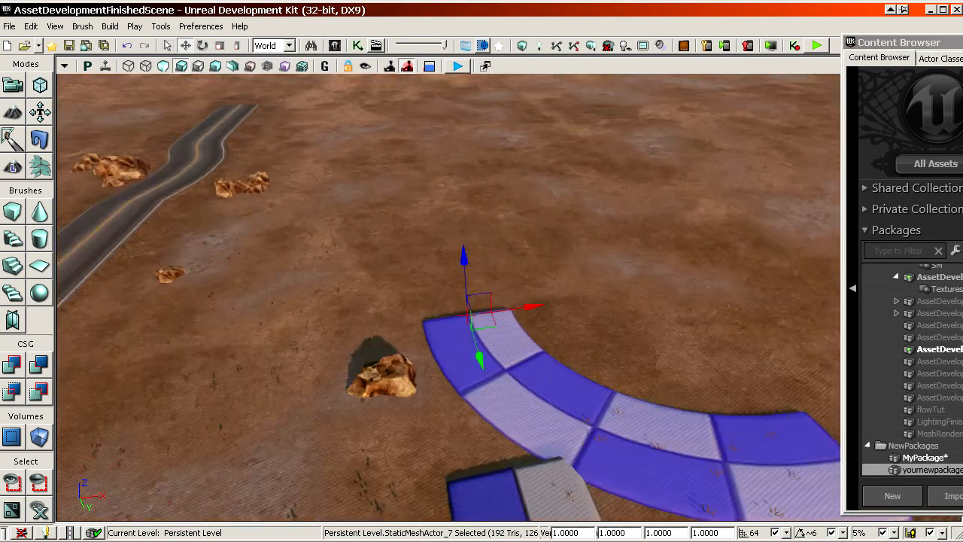
- Position the curved road in the level so its end joins the row of straight road pieces
right_drag(468, 316, 624, 376)
shift+drag(224, 370, 643, 370)
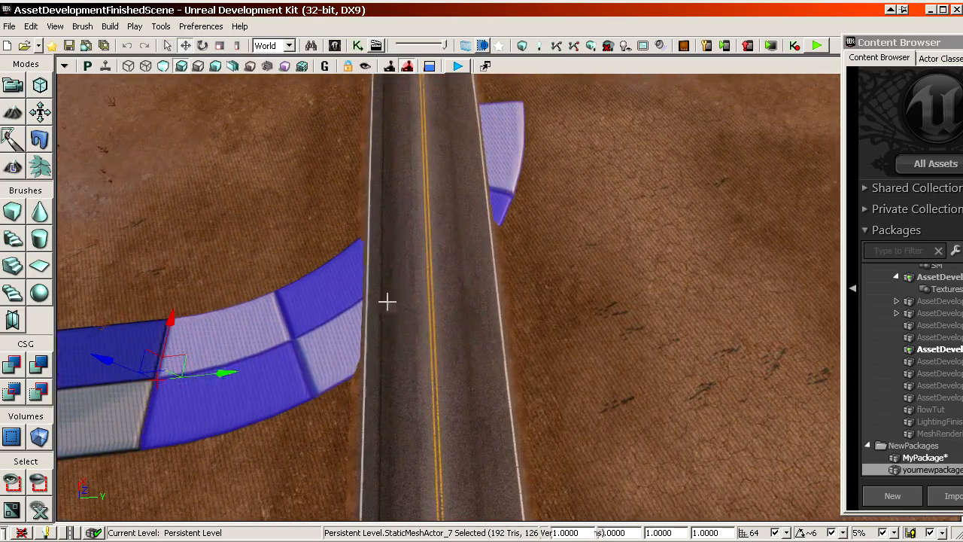
middle_drag(386, 301, 387, 391)
right_drag(387, 323, 387, 240)
drag(386, 323, 192, 376)
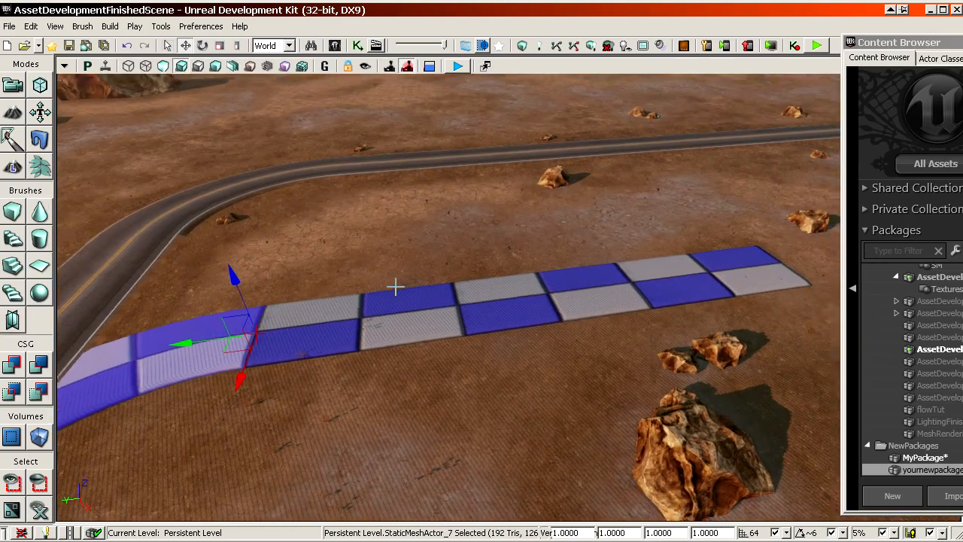
- Select the curve together with the three straight pieces, raise them above the terrain, and shift them clear of the existing road
ctrl+click(340, 307)
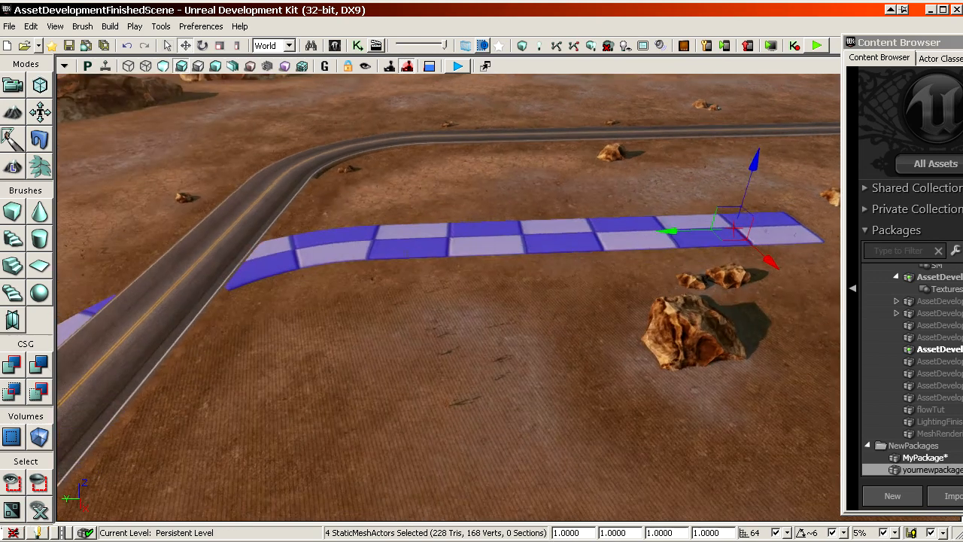
shift+drag(755, 161, 716, 233)
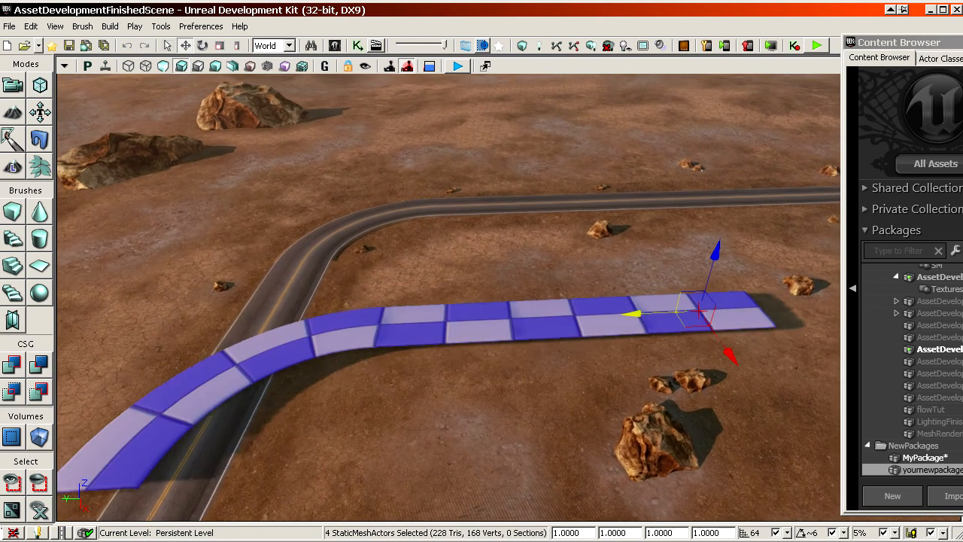
shift+drag(634, 314, 755, 310)
right_drag(250, 288, 194, 331)
- Duplicate two of the straight road pieces and move the copies in front of the row, near the curve's open end
click(488, 282)
ctrl+click(581, 289)
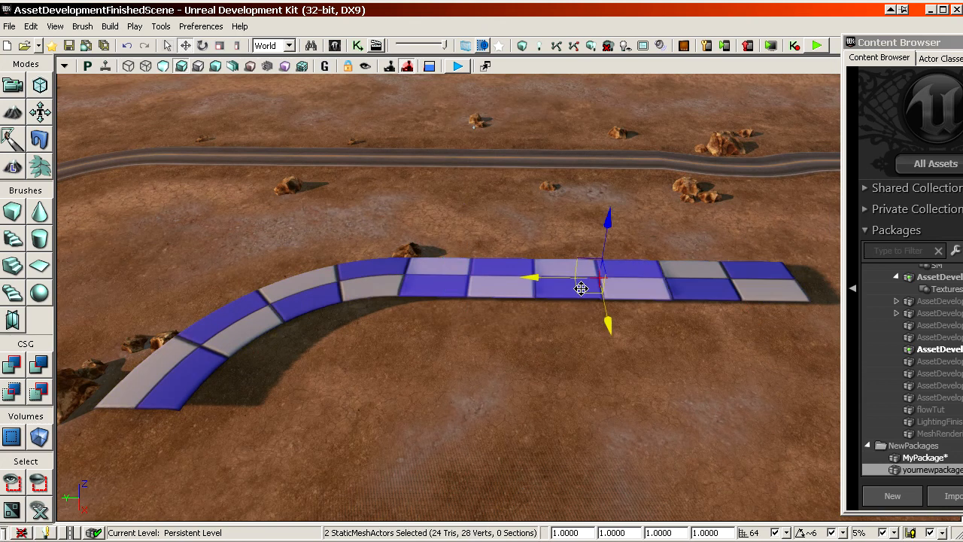
key(ctrl+w)
shift+drag(600, 325, 601, 436)
shift+drag(526, 282, 355, 284)
- Rotate the two copied straight pieces a quarter turn so they run perpendicular to the original row
key(space)
drag(567, 318, 567, 218)
right_drag(567, 218, 567, 301)
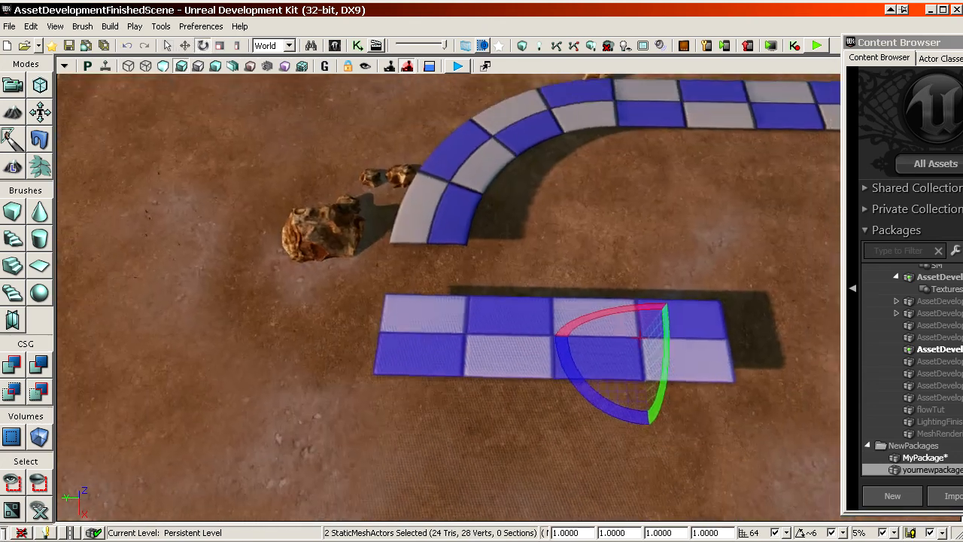
drag(580, 394, 372, 305)
key(space)
scroll(372, 305, up, 3)
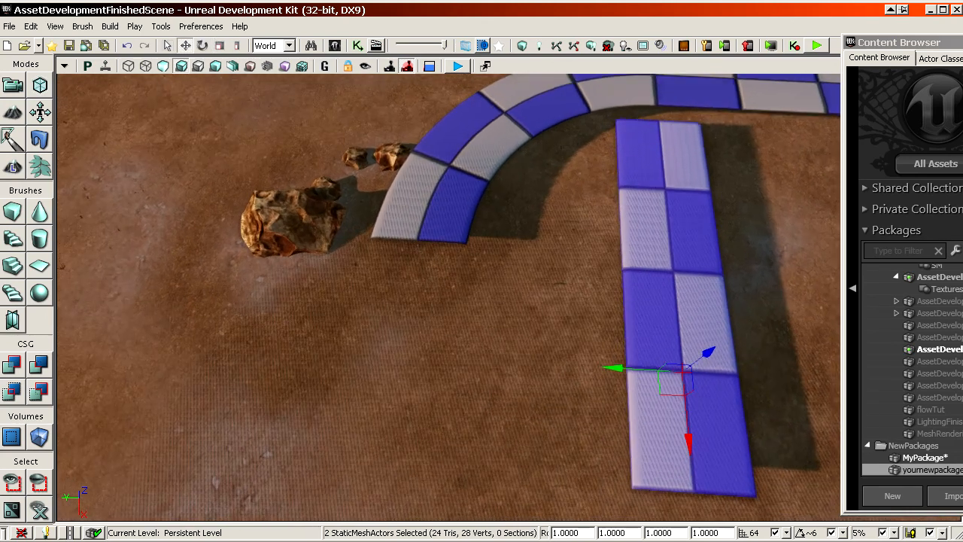
- Move the two rotated copies flush against the curve's open end, using a grid size of 32
drag(614, 368, 330, 343)
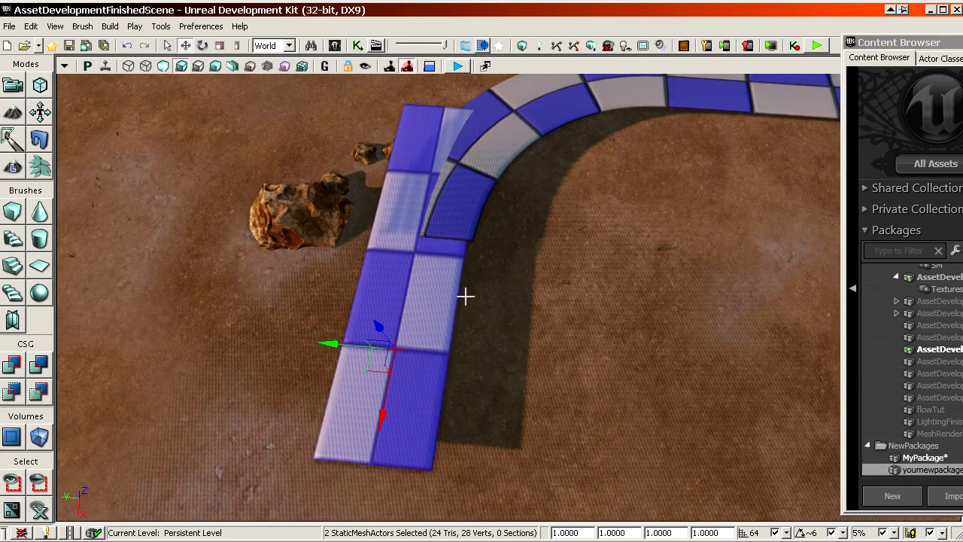
drag(466, 296, 459, 233)
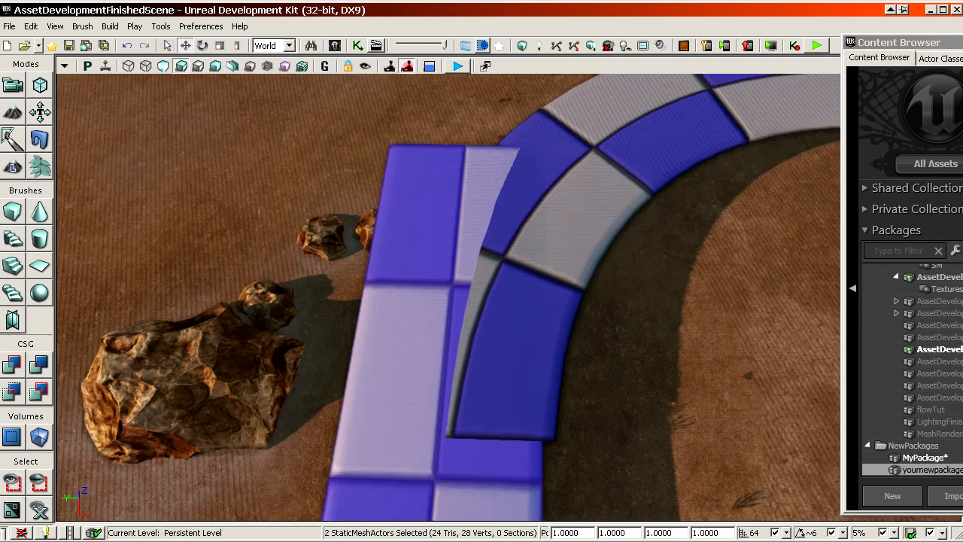
drag(574, 275, 574, 317)
right_drag(580, 278, 598, 226)
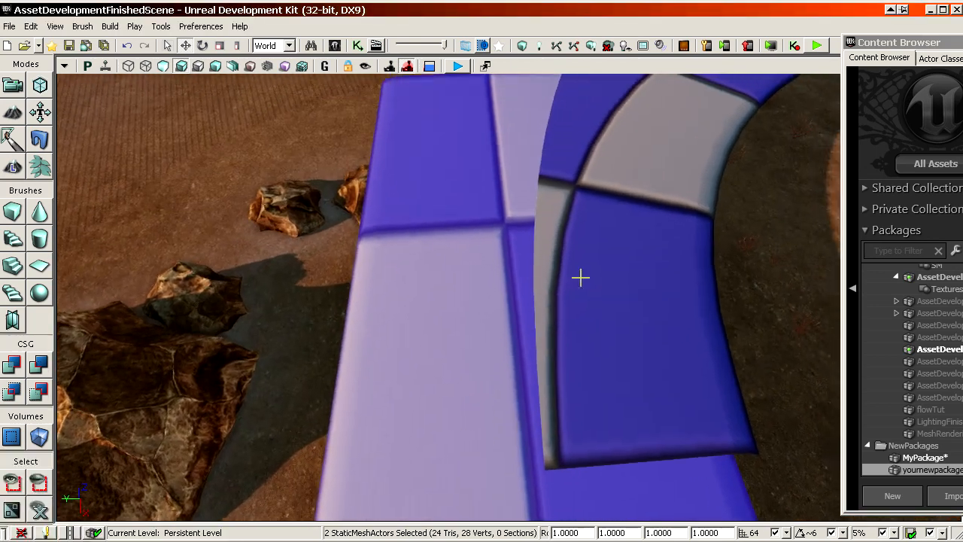
drag(566, 274, 602, 298)
key(bracketleft)
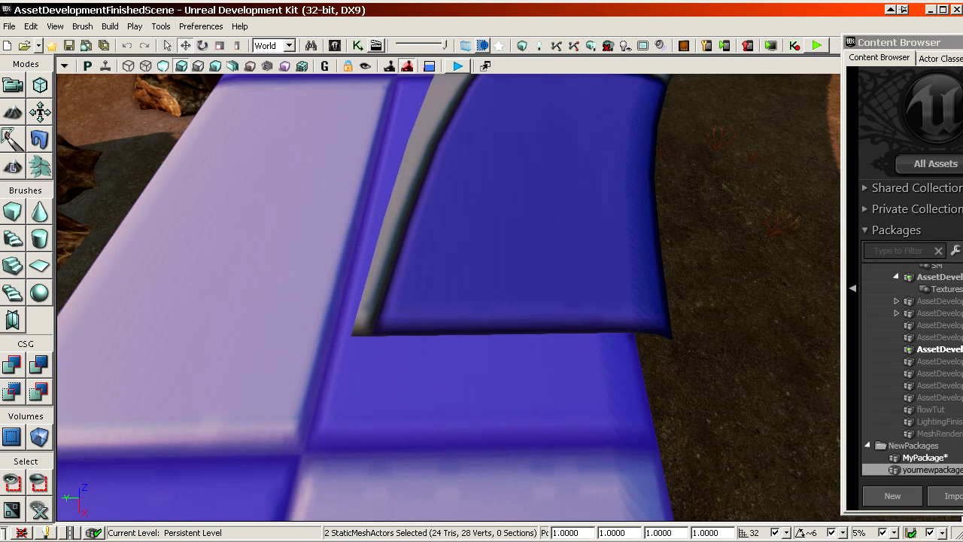
ctrl+right_drag(564, 269, 617, 268)
drag(563, 269, 353, 268)
ctrl+drag(564, 269, 252, 268)
mouse_move(252, 269)
right_down()
mouse_move(252, 210)
mouse_move(252, 271)
right_up()
mouse_move(556, 309)
mouse_down()
mouse_move(527, 369)
mouse_move(556, 310)
mouse_up()
- Examine the seam between the curve and the adjoining straight piece up close, in both lit and wireframe views
click(540, 312)
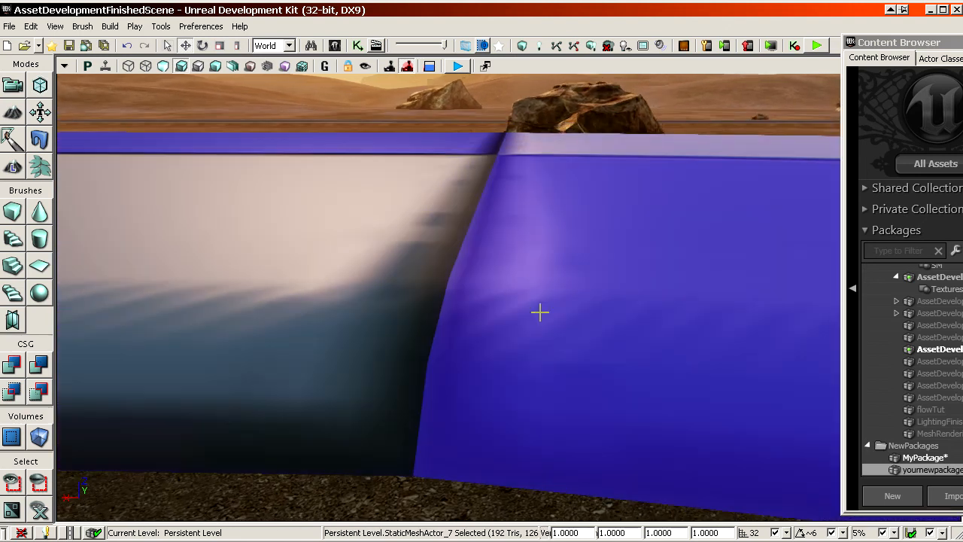
ctrl+click(393, 349)
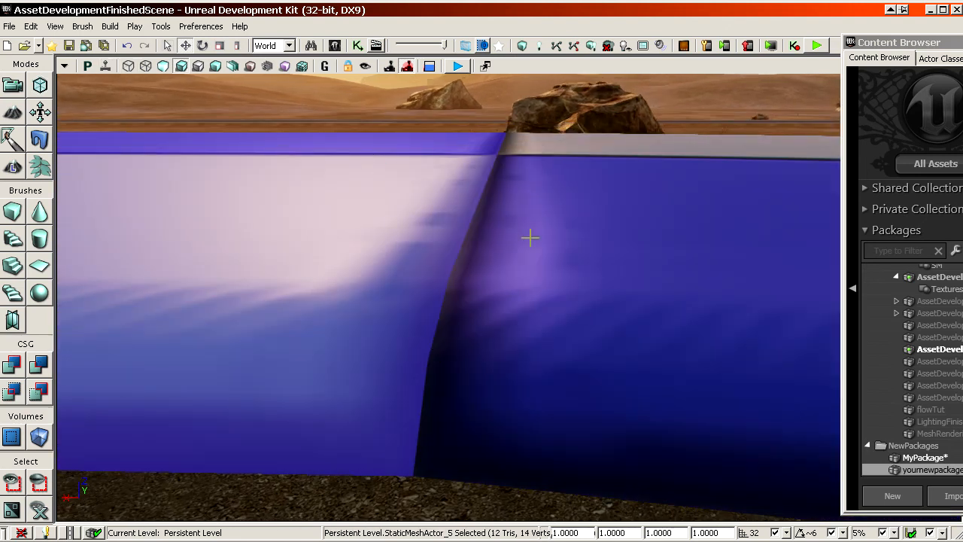
click(384, 188)
right_drag(565, 296, 600, 323)
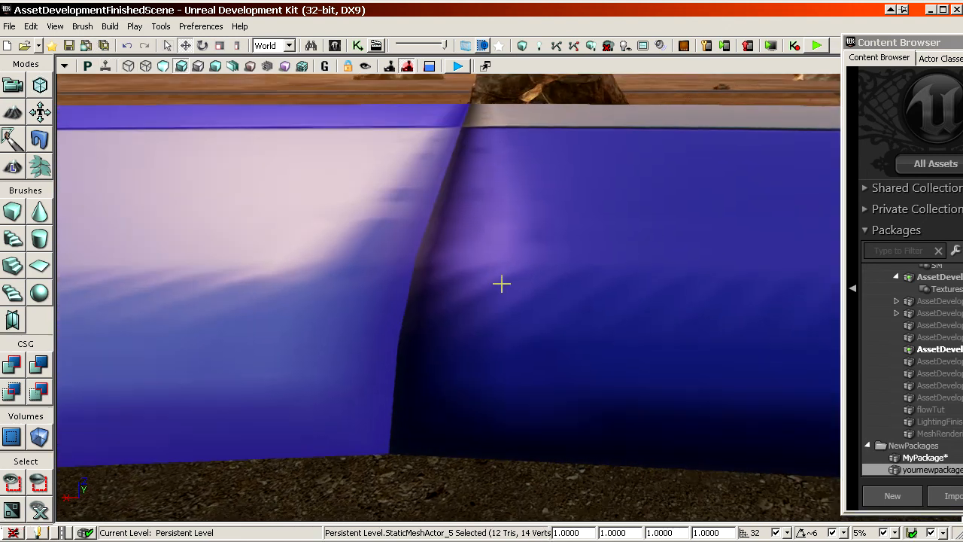
click(502, 284)
ctrl+click(291, 270)
click(130, 67)
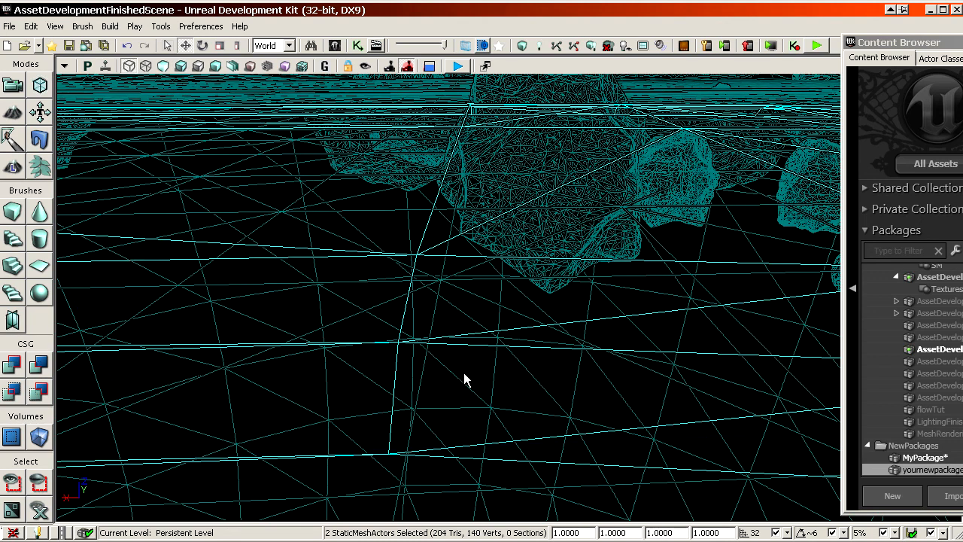
click(181, 66)
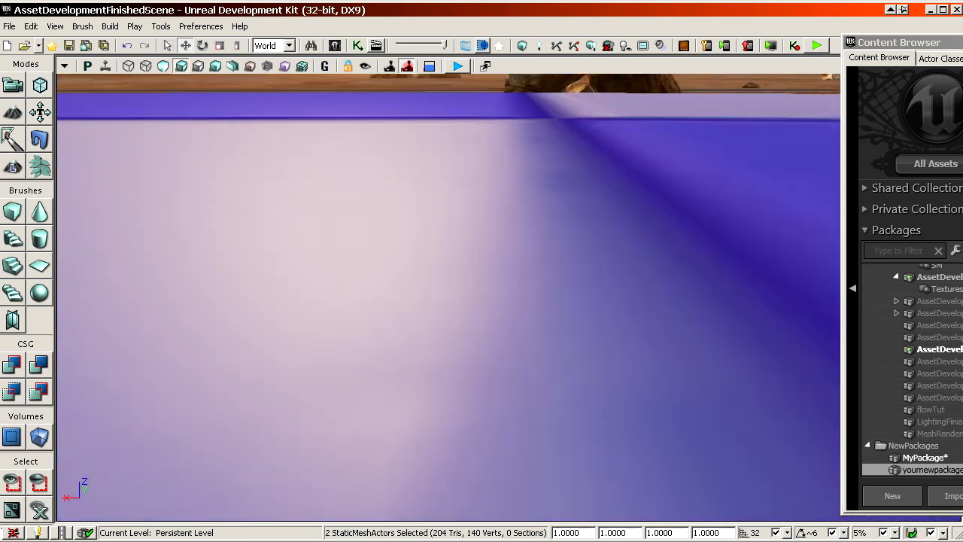
- View the assembled road from above and select its curved and straight pieces one after another to check the modular layout
right_drag(378, 176, 399, 316)
right_drag(341, 260, 393, 266)
click(517, 244)
right_drag(518, 245, 309, 291)
click(424, 420)
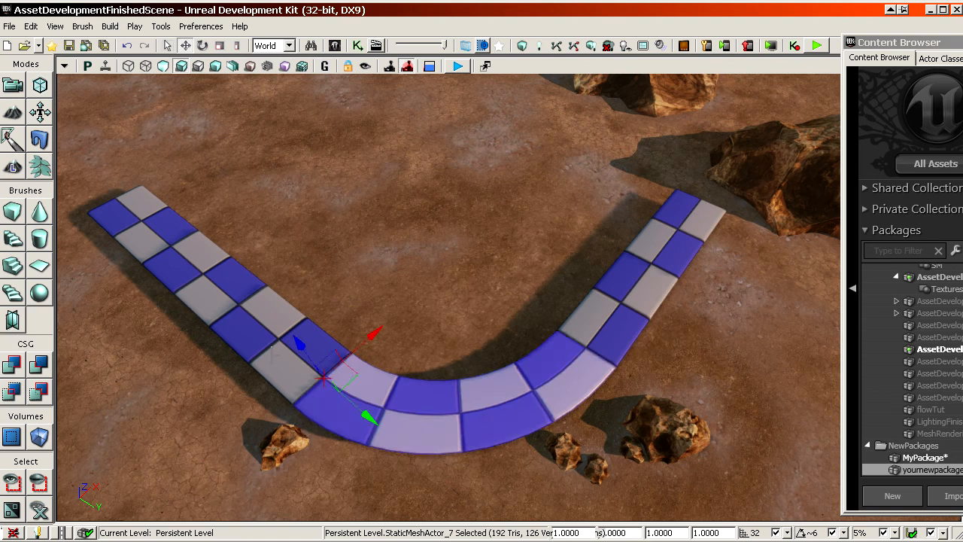
click(284, 334)
click(173, 257)
click(601, 354)
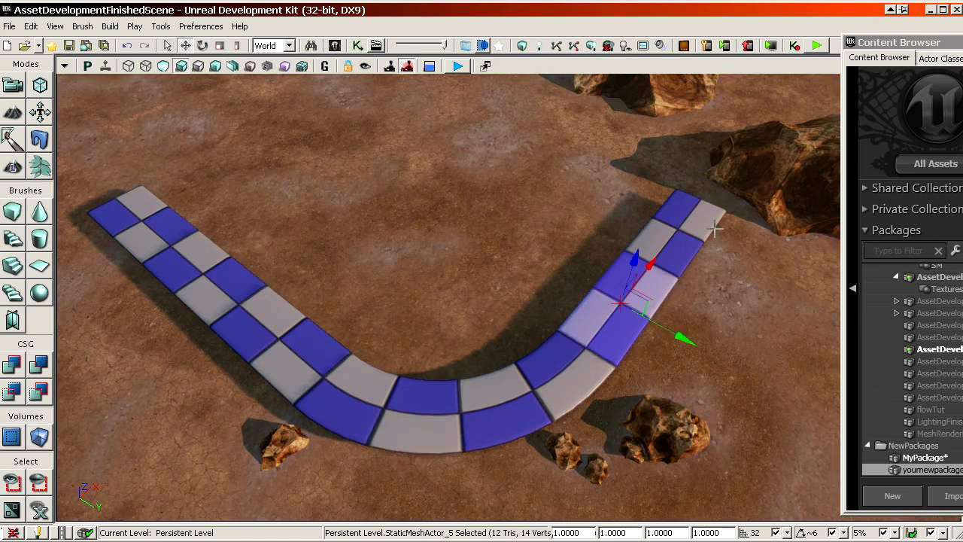
click(715, 226)
click(691, 231)
click(616, 308)
click(422, 431)
click(237, 327)
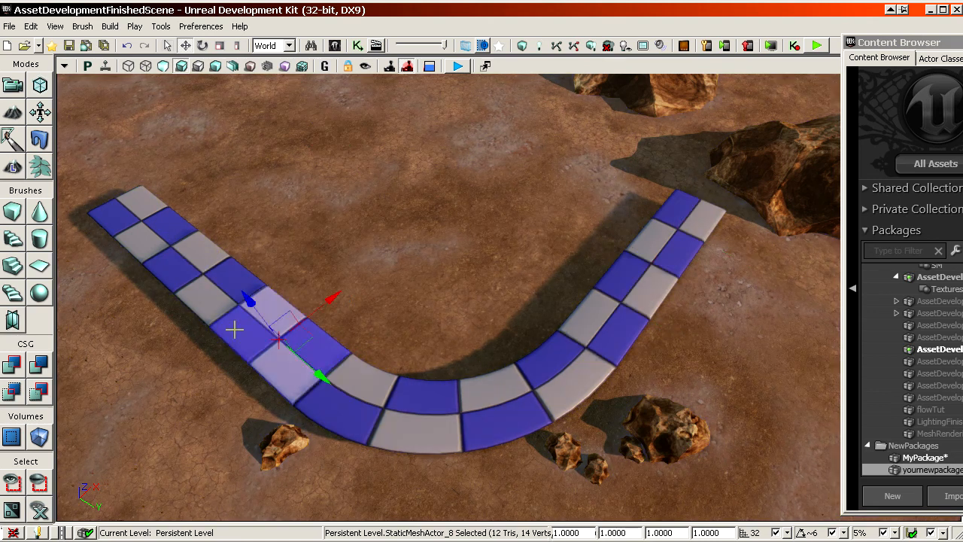
click(190, 262)
click(143, 215)
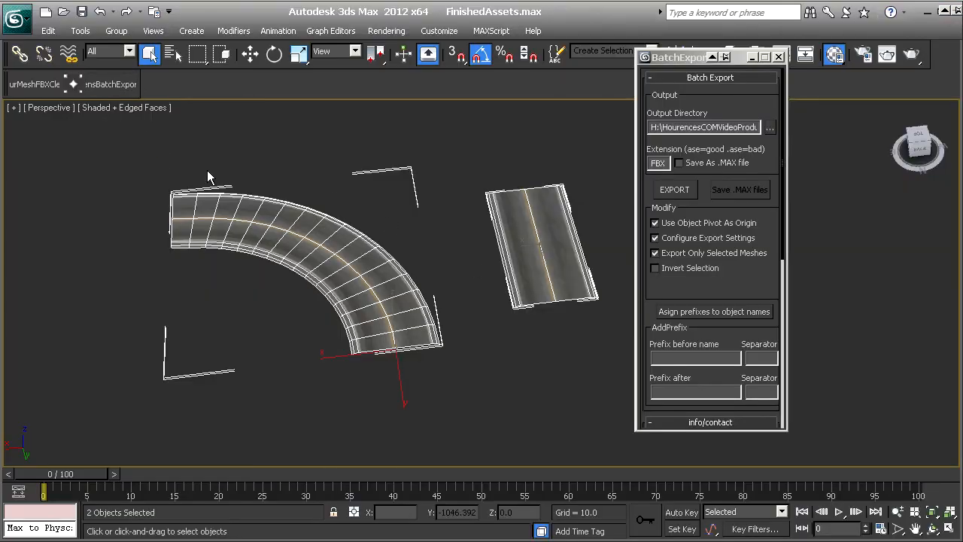
- Switch to 3ds Max and examine the curved and straight road meshes from different angles
click(385, 212)
click(325, 293)
key(alt+z)
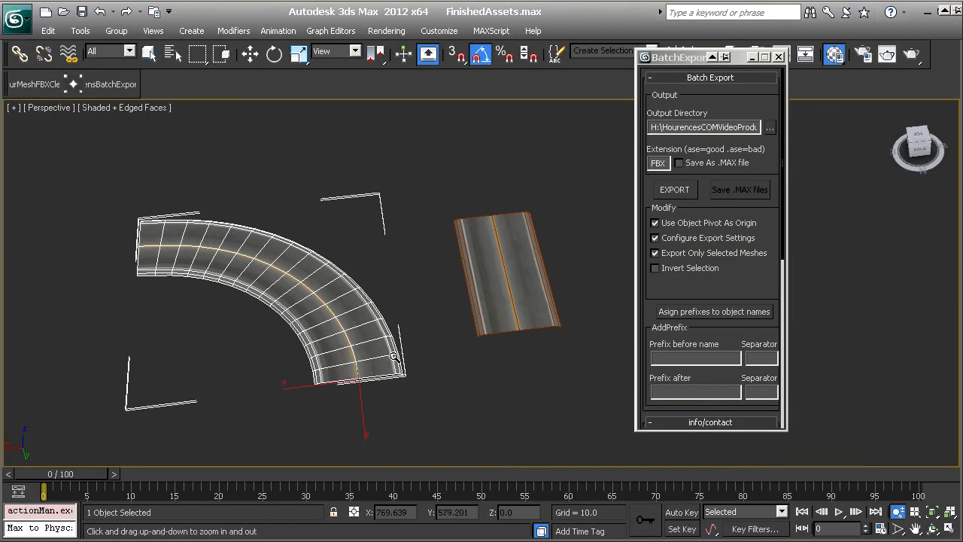
drag(383, 344, 394, 336)
middle_drag(395, 288, 430, 314)
scroll(430, 314, down, 1)
right_click(537, 318)
click(539, 318)
key(ctrl+r)
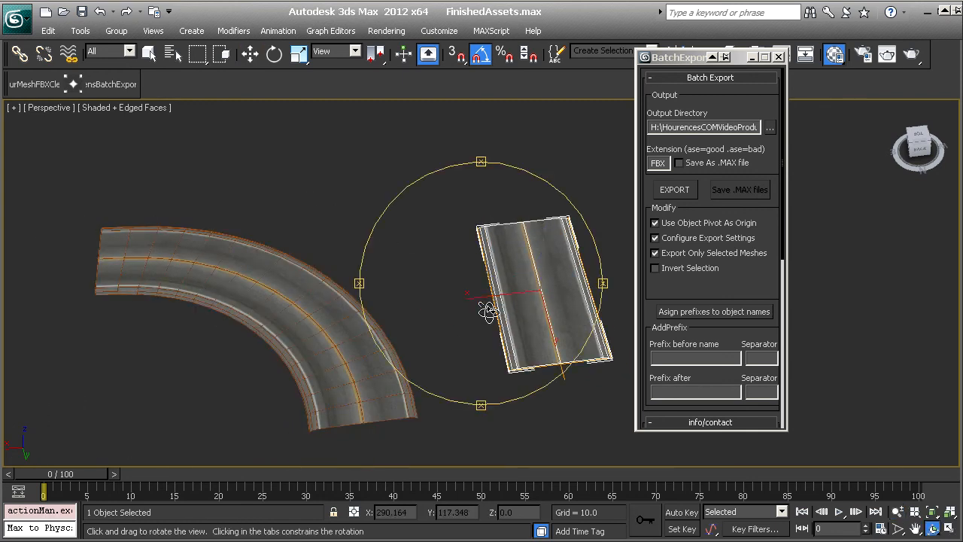
drag(490, 311, 480, 292)
alt+middle_drag(481, 292, 471, 271)
ctrl+alt+middle_drag(471, 271, 677, 295)
middle_drag(678, 295, 459, 316)
middle_drag(460, 316, 421, 330)
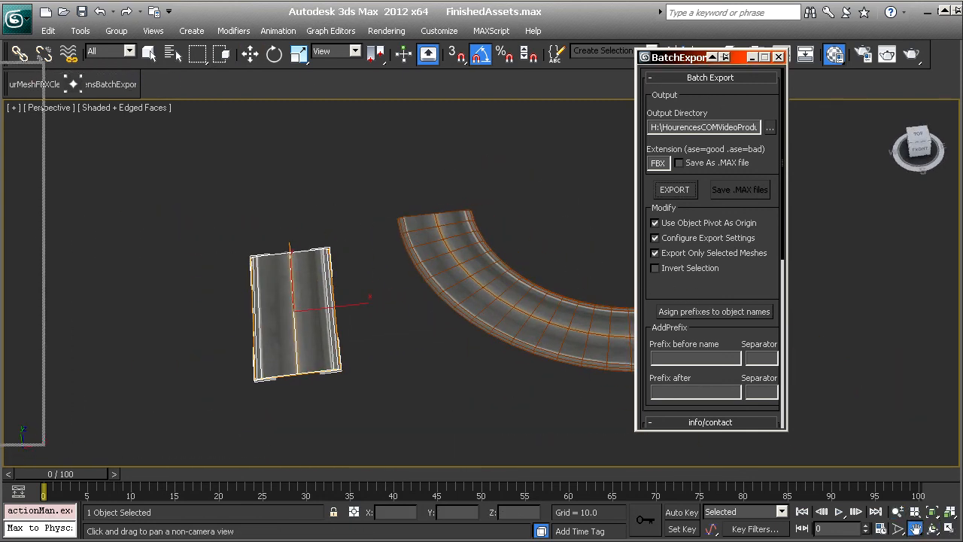
- Return to Unreal Development Kit and inspect NewRoad_02 in the Static Mesh Editor, closing it when done
drag(0, 57, 0, 24)
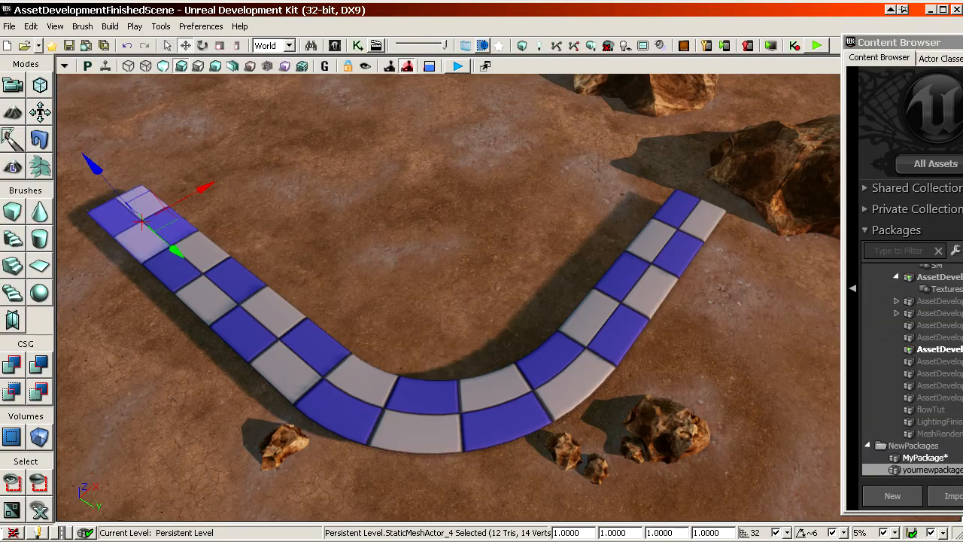
drag(931, 39, 451, 33)
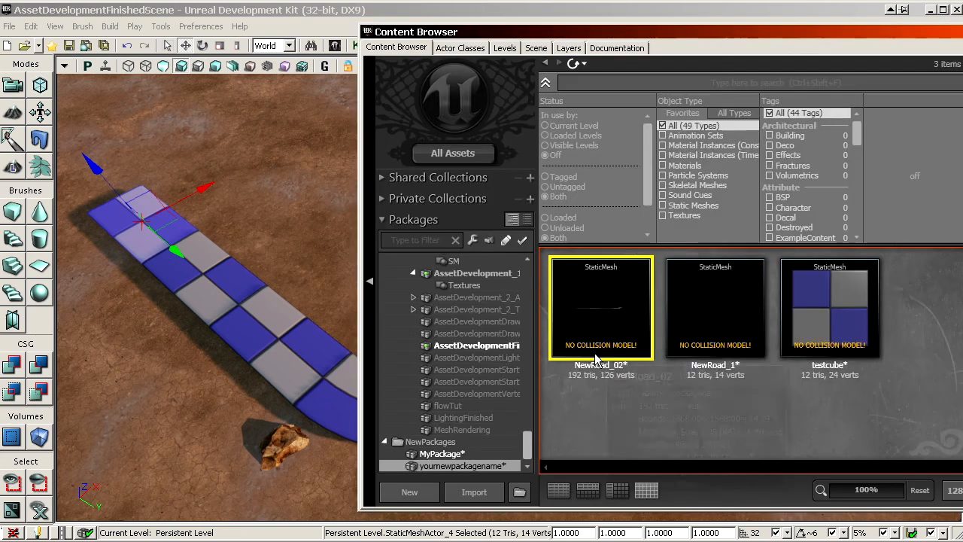
double_click(592, 322)
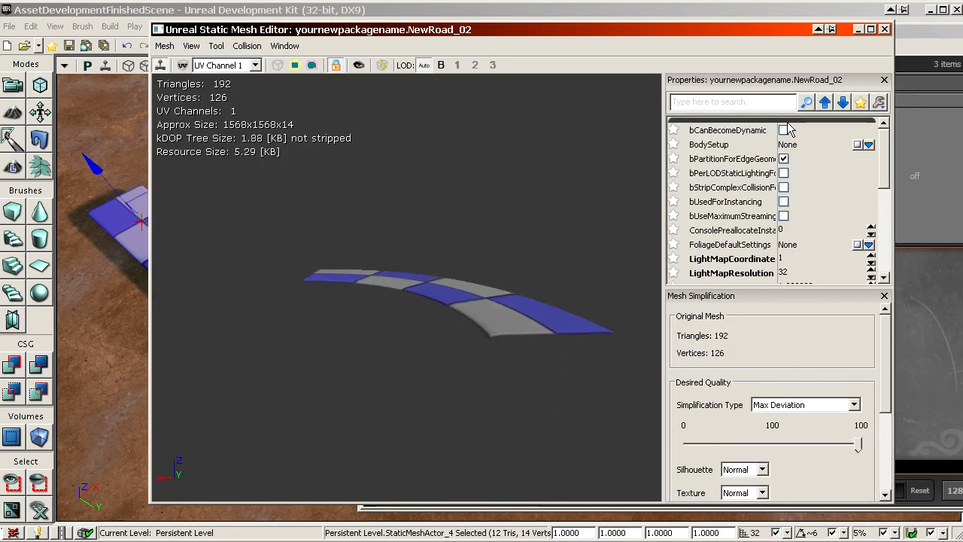
click(885, 29)
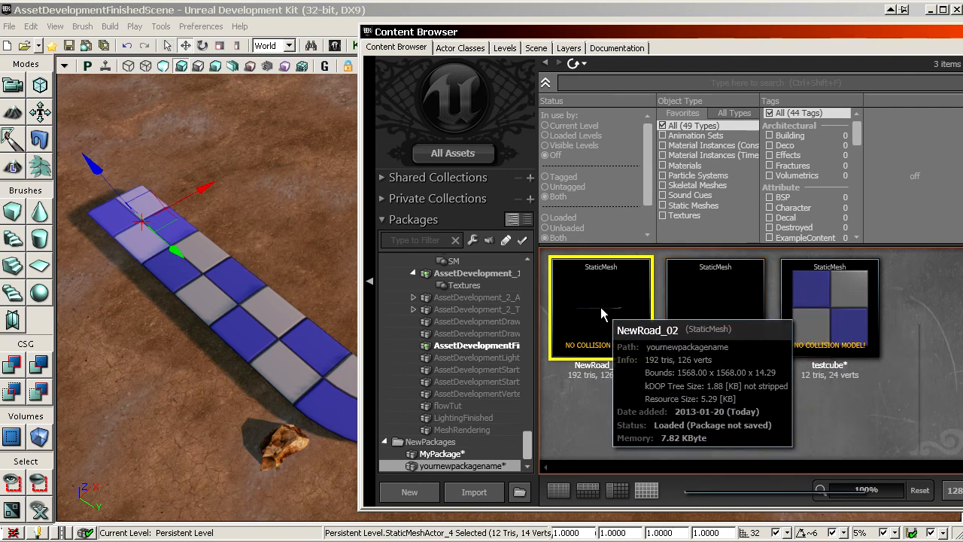
- Frame the curved NewRoad_02 mesh from an angled view in the Static Mesh Editor and save that angle as its thumbnail
double_click(602, 315)
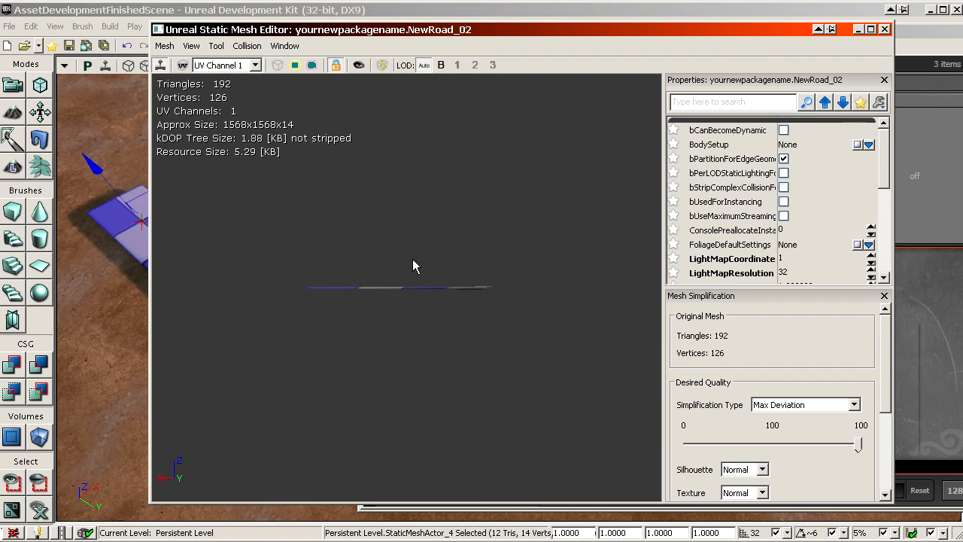
right_drag(395, 213, 395, 288)
drag(395, 213, 440, 164)
right_drag(398, 218, 421, 180)
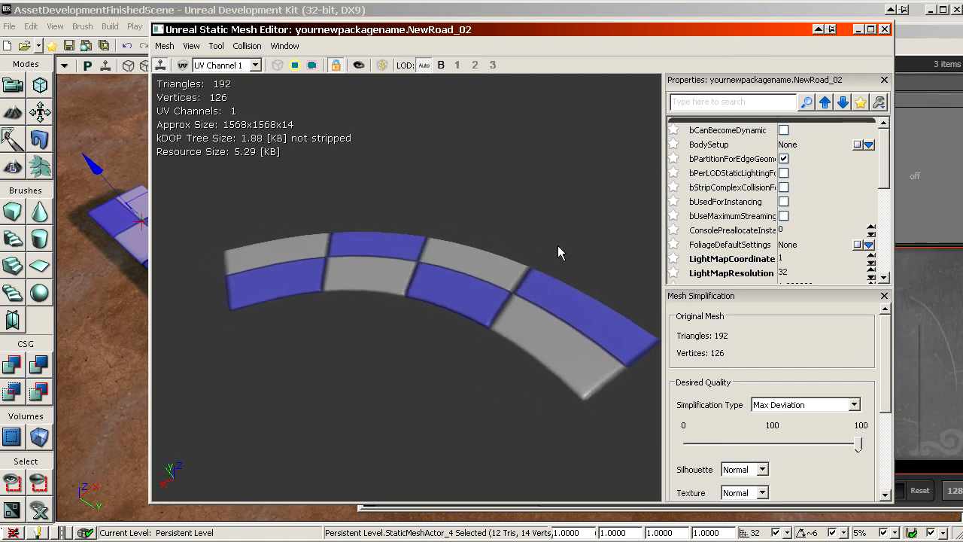
click(359, 65)
click(884, 29)
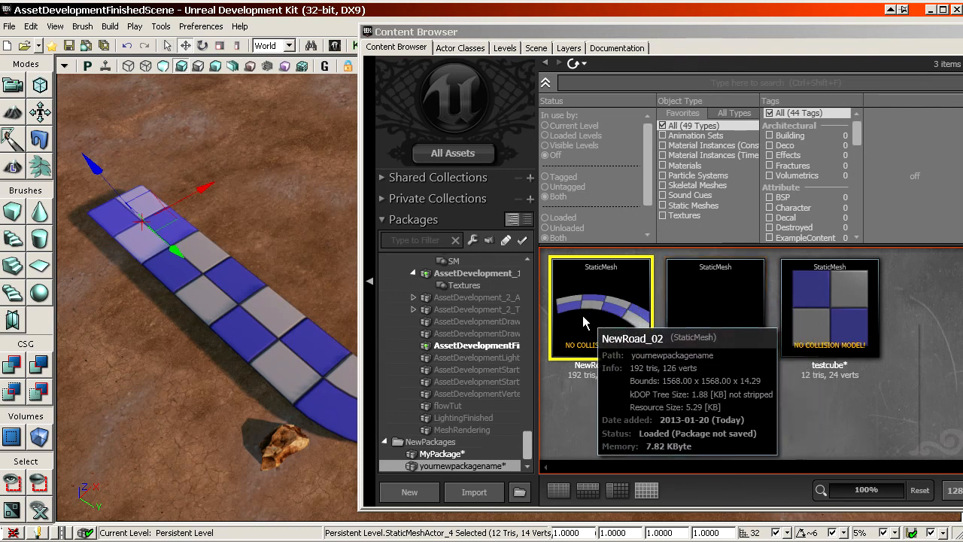
- Save an angled view of the straight NewRoad_1 mesh as its thumbnail and close its Static Mesh Editor
double_click(683, 293)
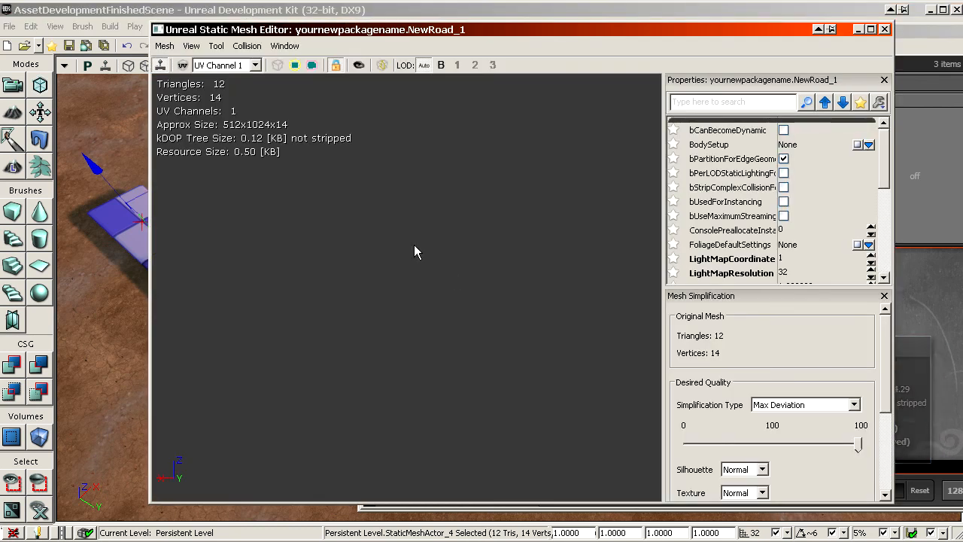
click(359, 65)
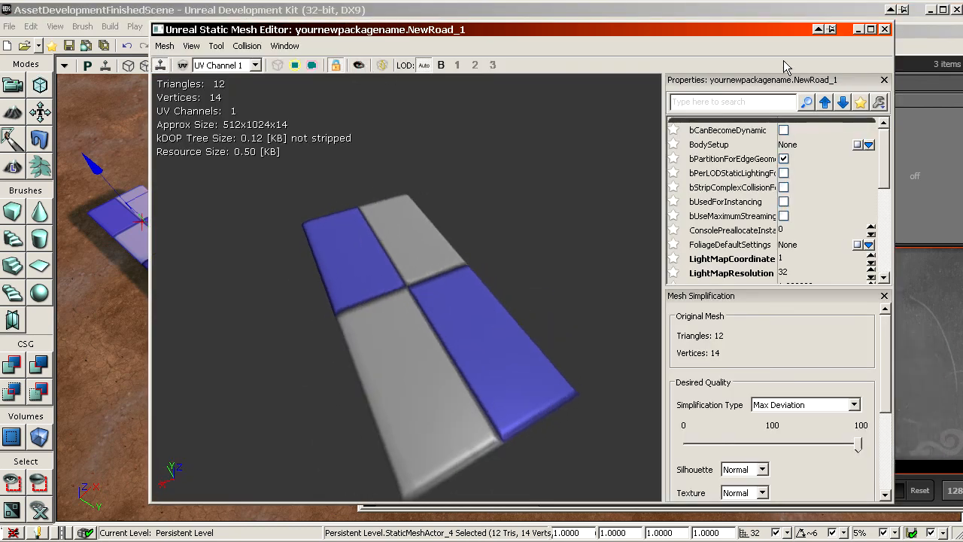
click(885, 29)
mouse_move(737, 335)
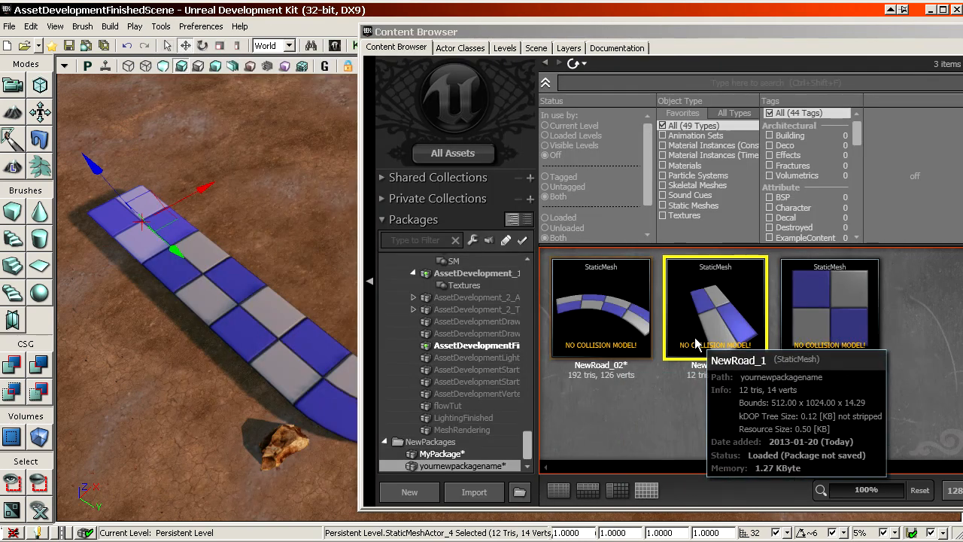
- Bring the whole Content Browser into view and save the yournewpackagename package to disk
drag(714, 322, 476, 466)
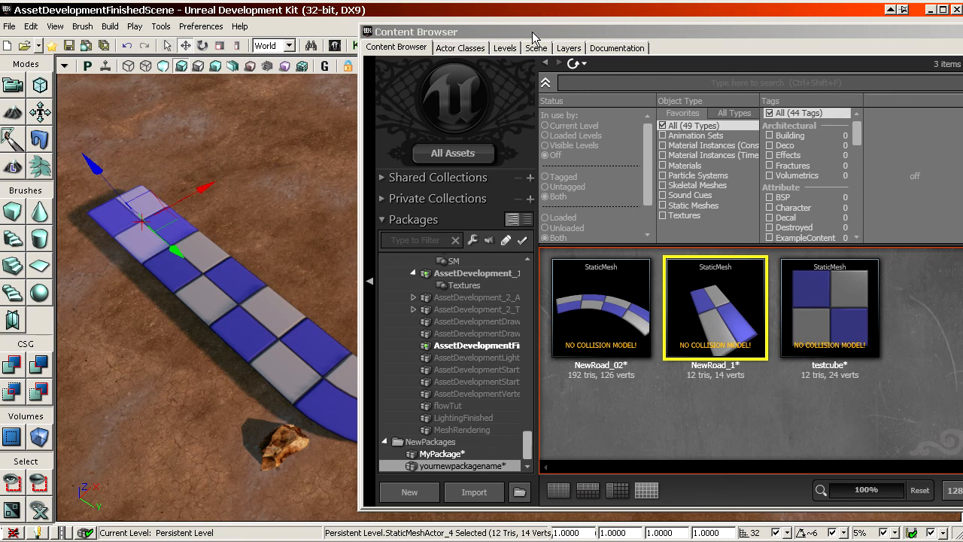
drag(536, 33, 387, 30)
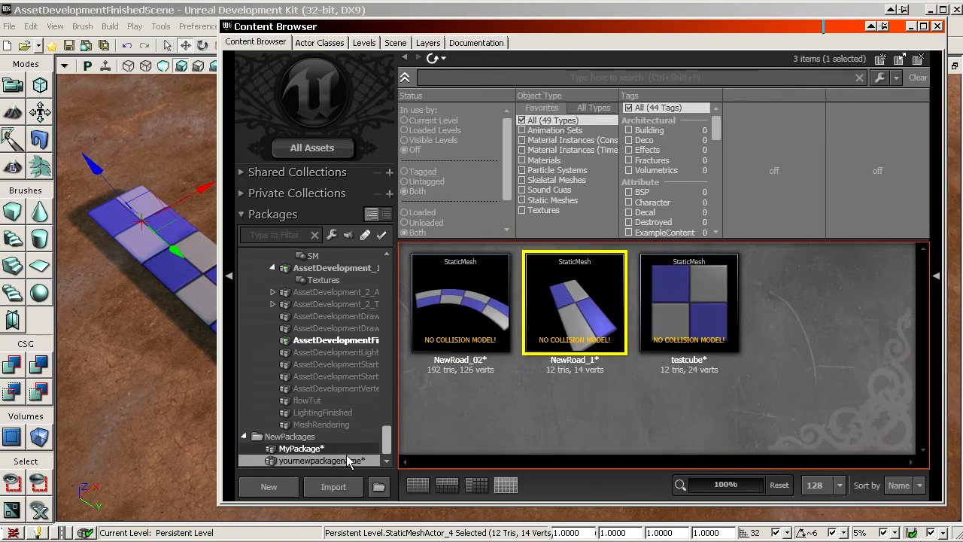
right_click(348, 464)
click(368, 481)
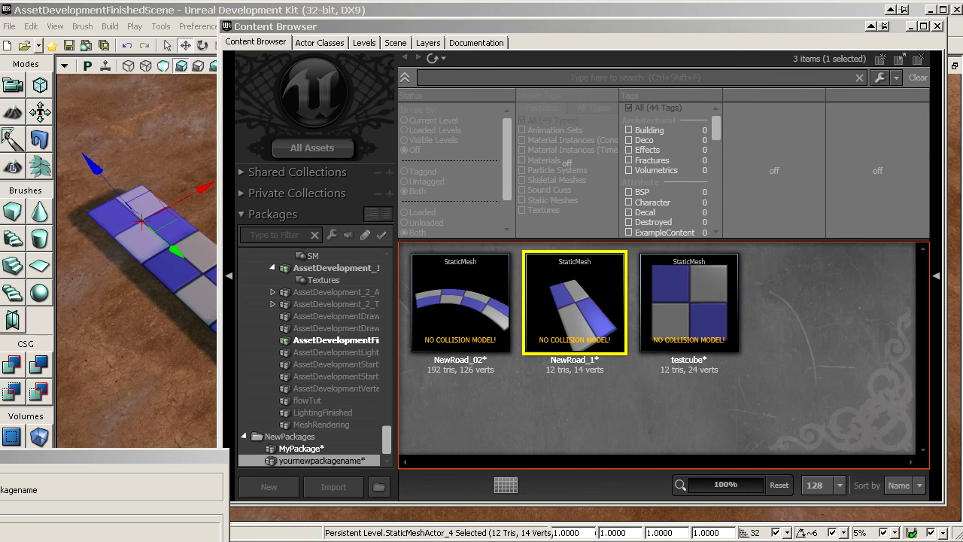
drag(962, 50, 459, 51)
drag(459, 51, 962, 48)
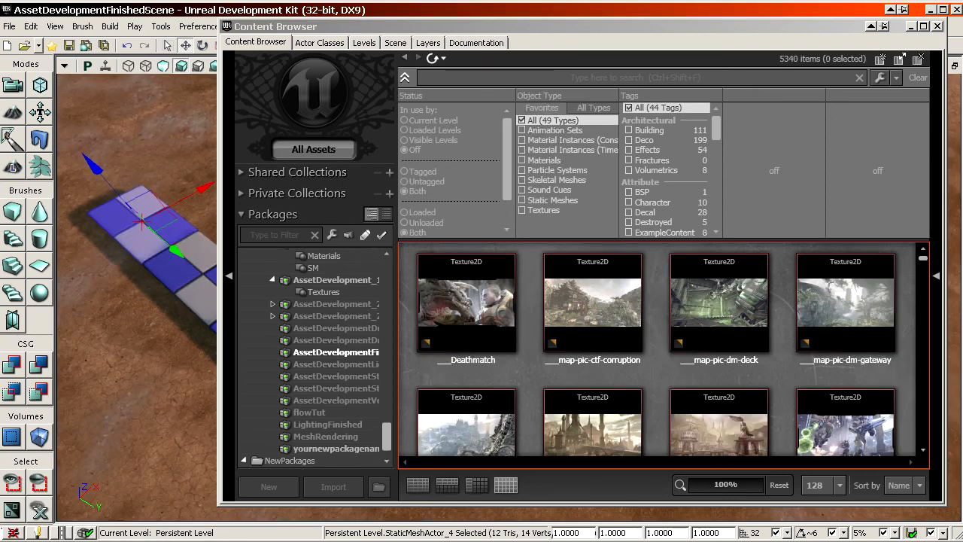
- Examine the list of existing packages in the Content Browser, from the newly saved package up to the stock environment packages
click(428, 26)
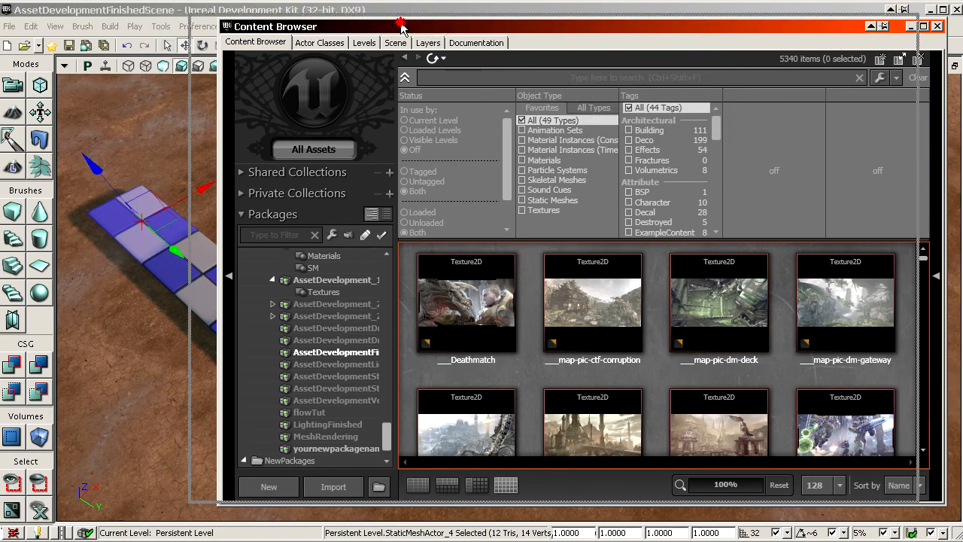
drag(427, 27, 421, 23)
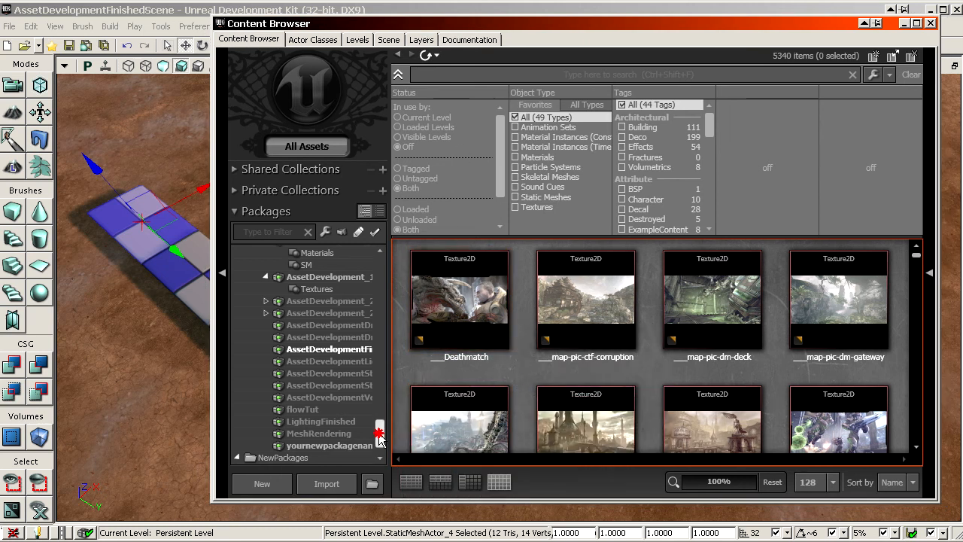
drag(379, 432, 399, 301)
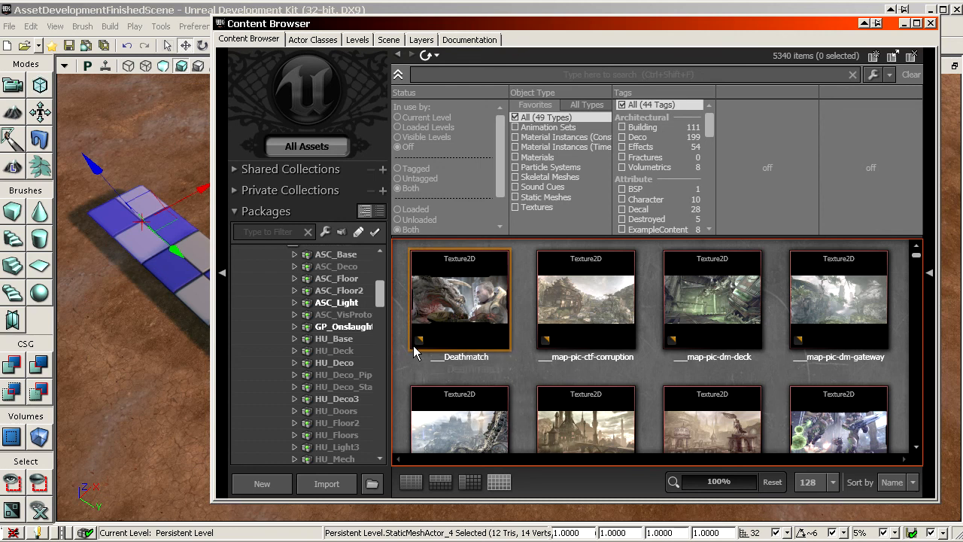
mouse_move(414, 352)
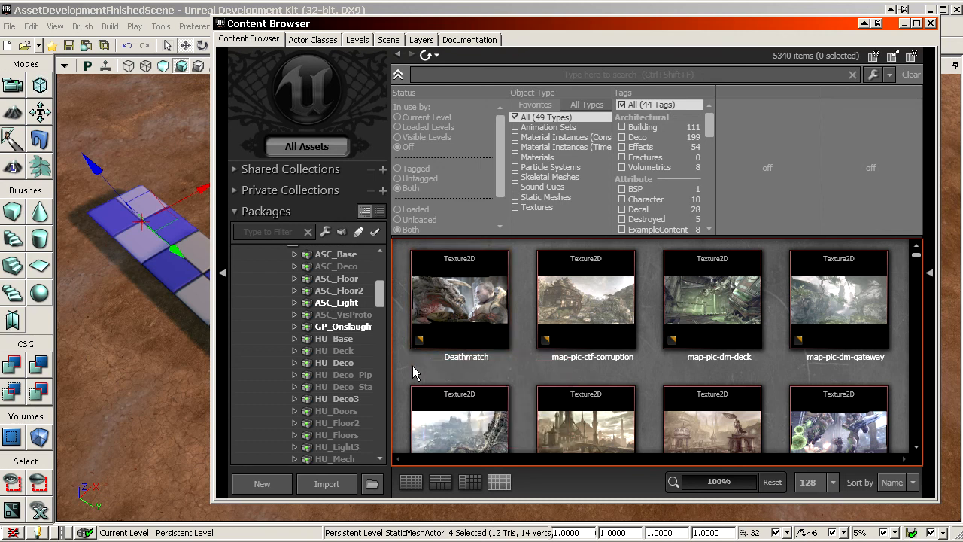